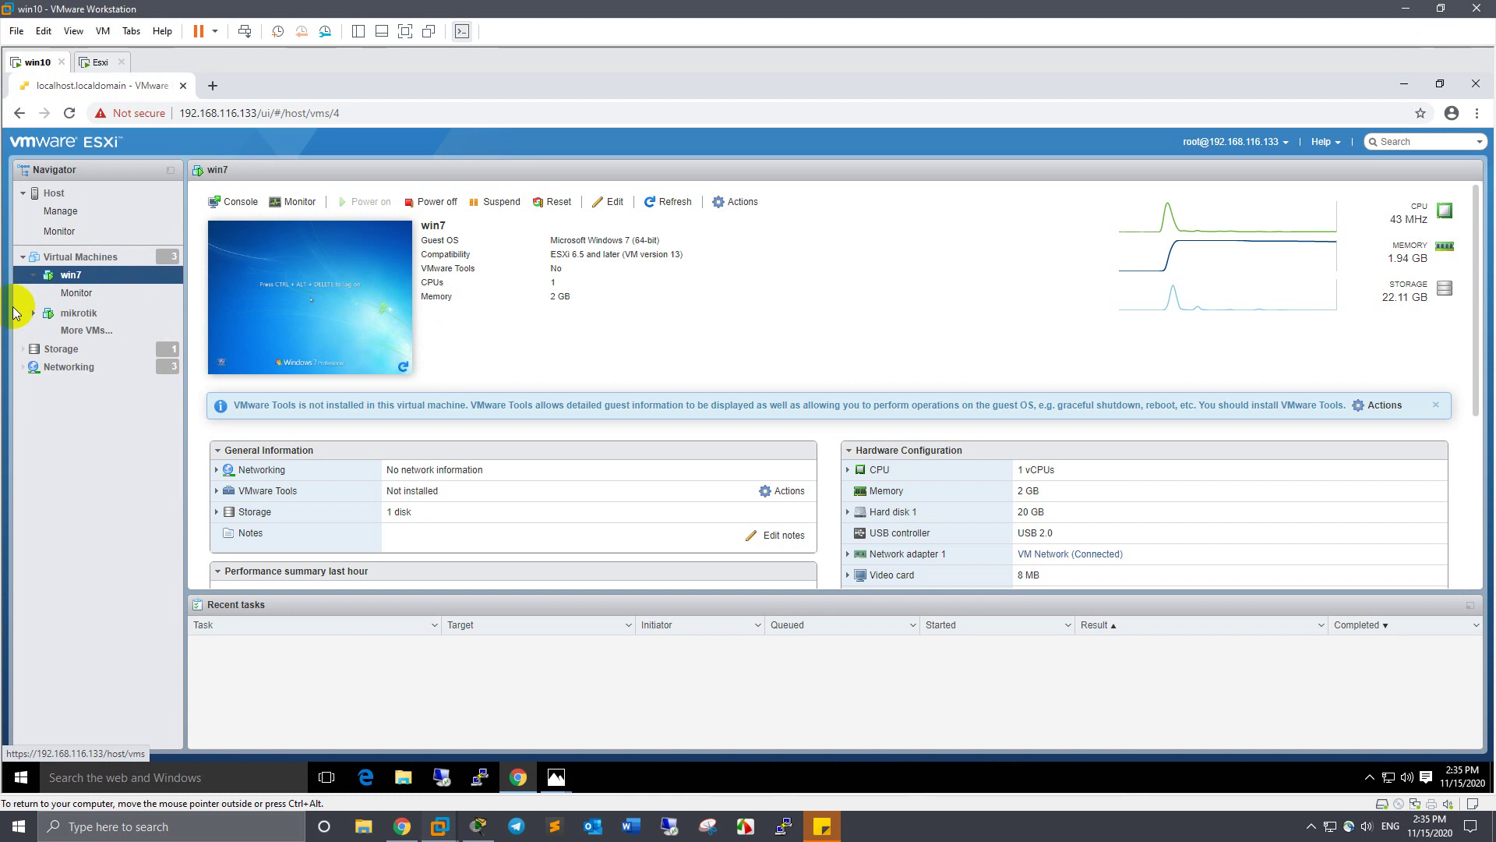
Minimize the browser and refresh the guest desktop.
click(1414, 78)
right_click(1398, 324)
click(1372, 373)
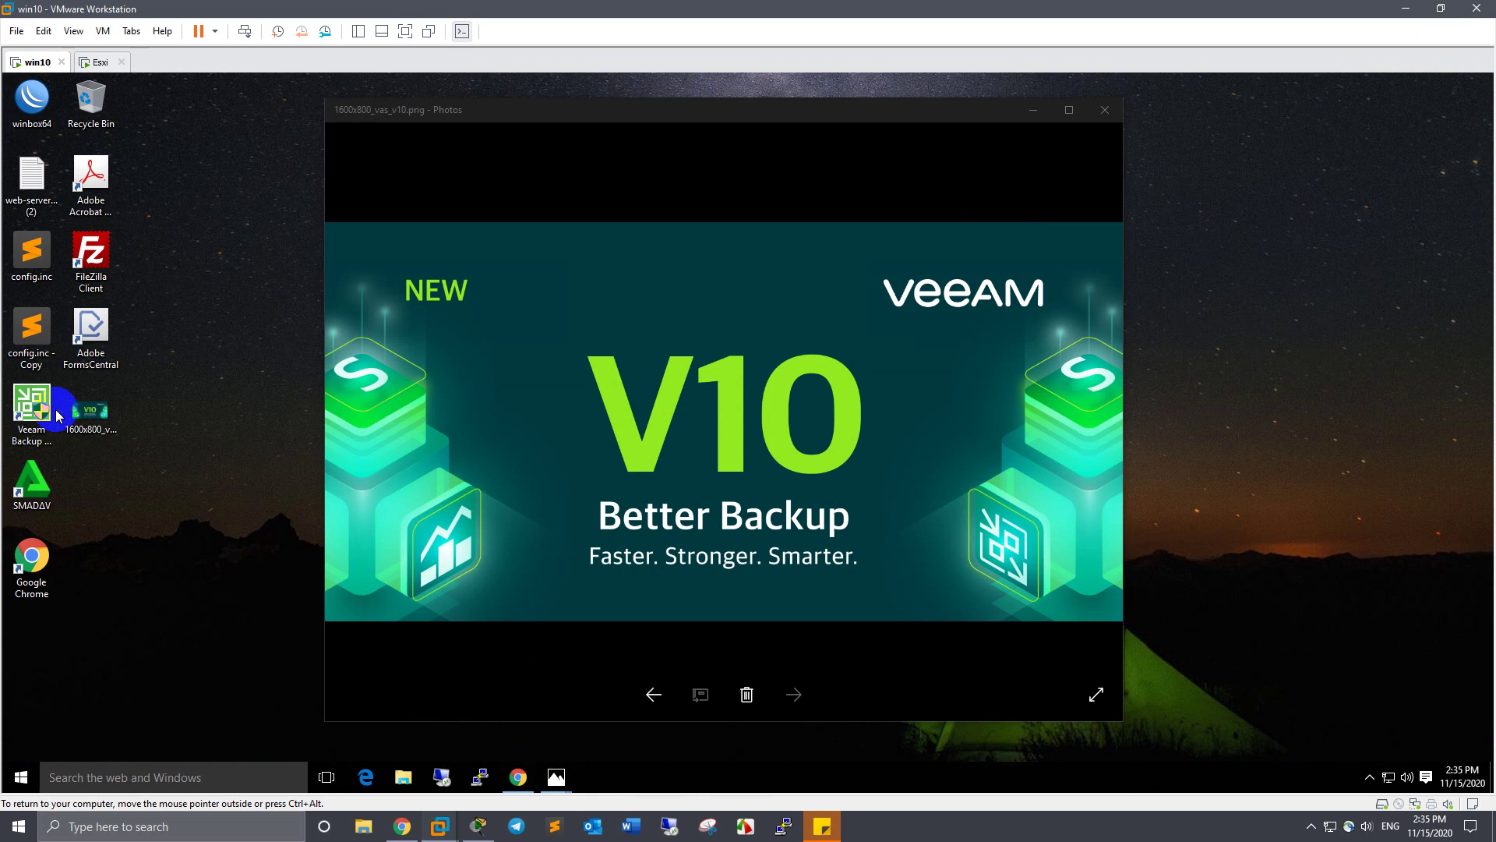
Launch the Veeam Backup console, approve the UAC prompt, and connect to localhost:9392.
double_click(32, 410)
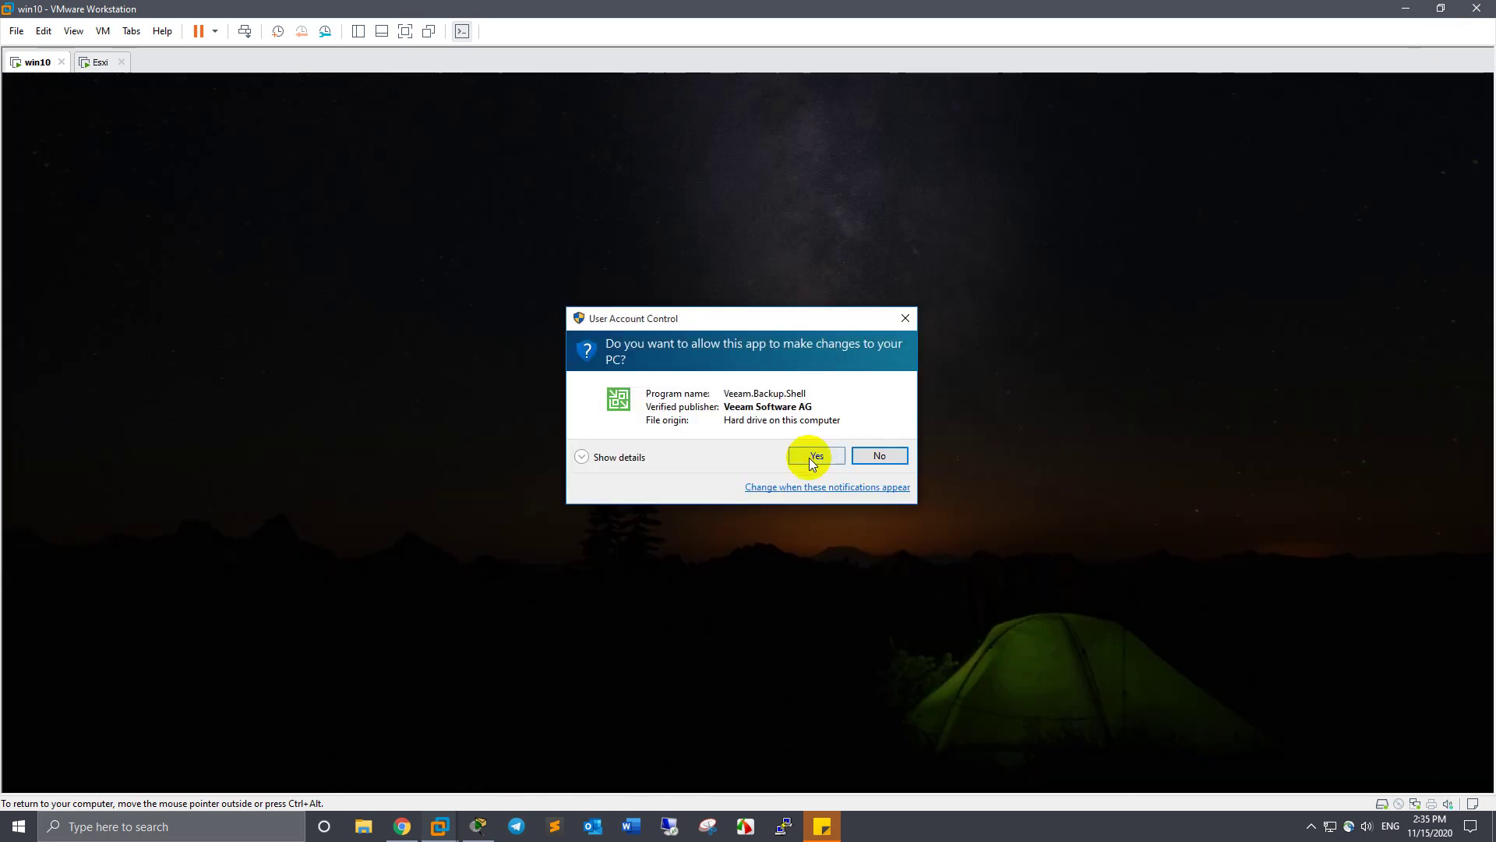
click(814, 456)
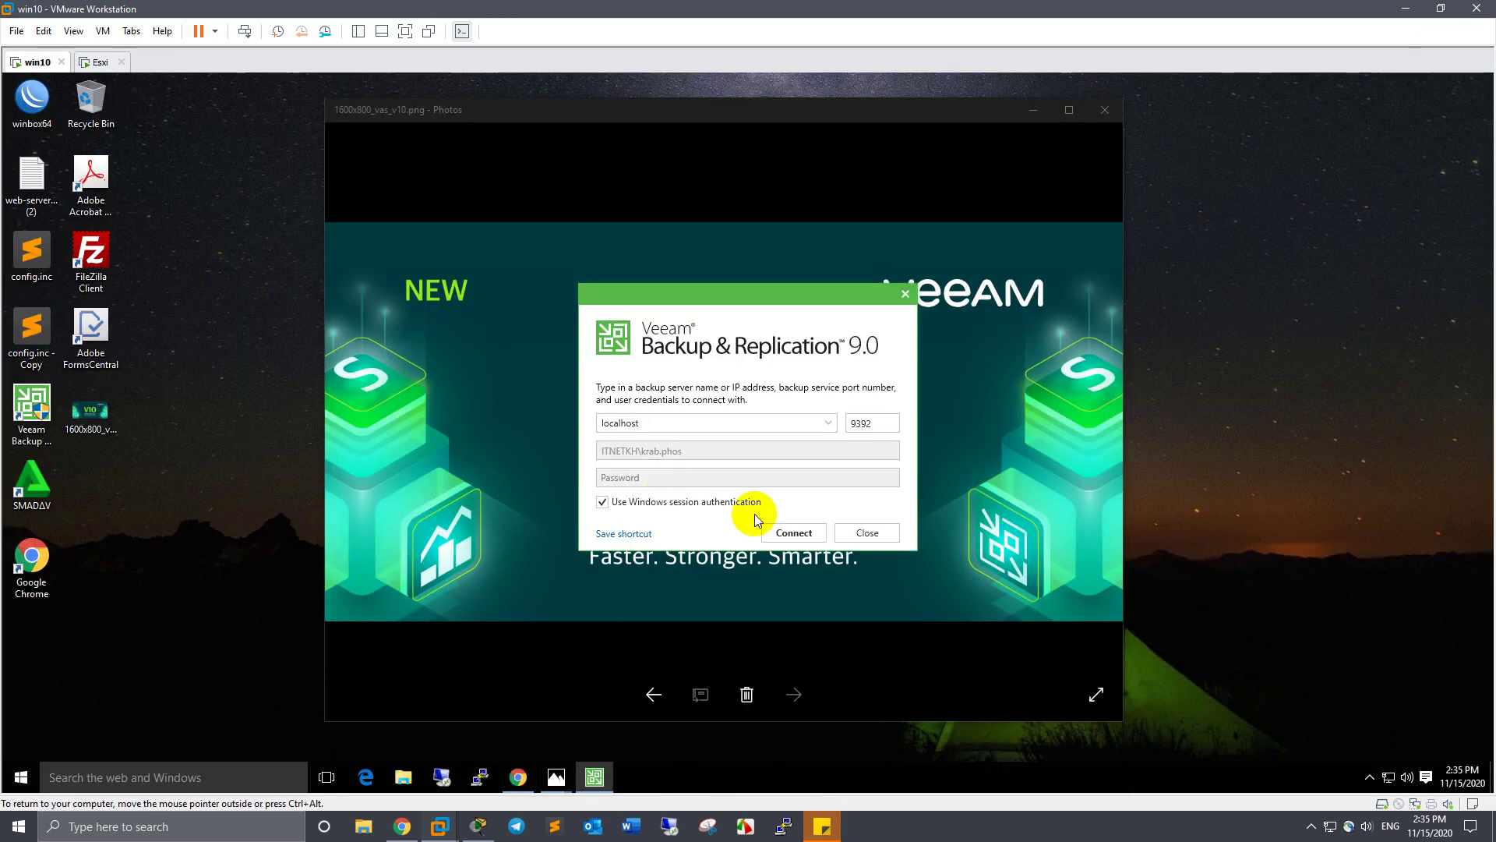
click(791, 531)
click(480, 827)
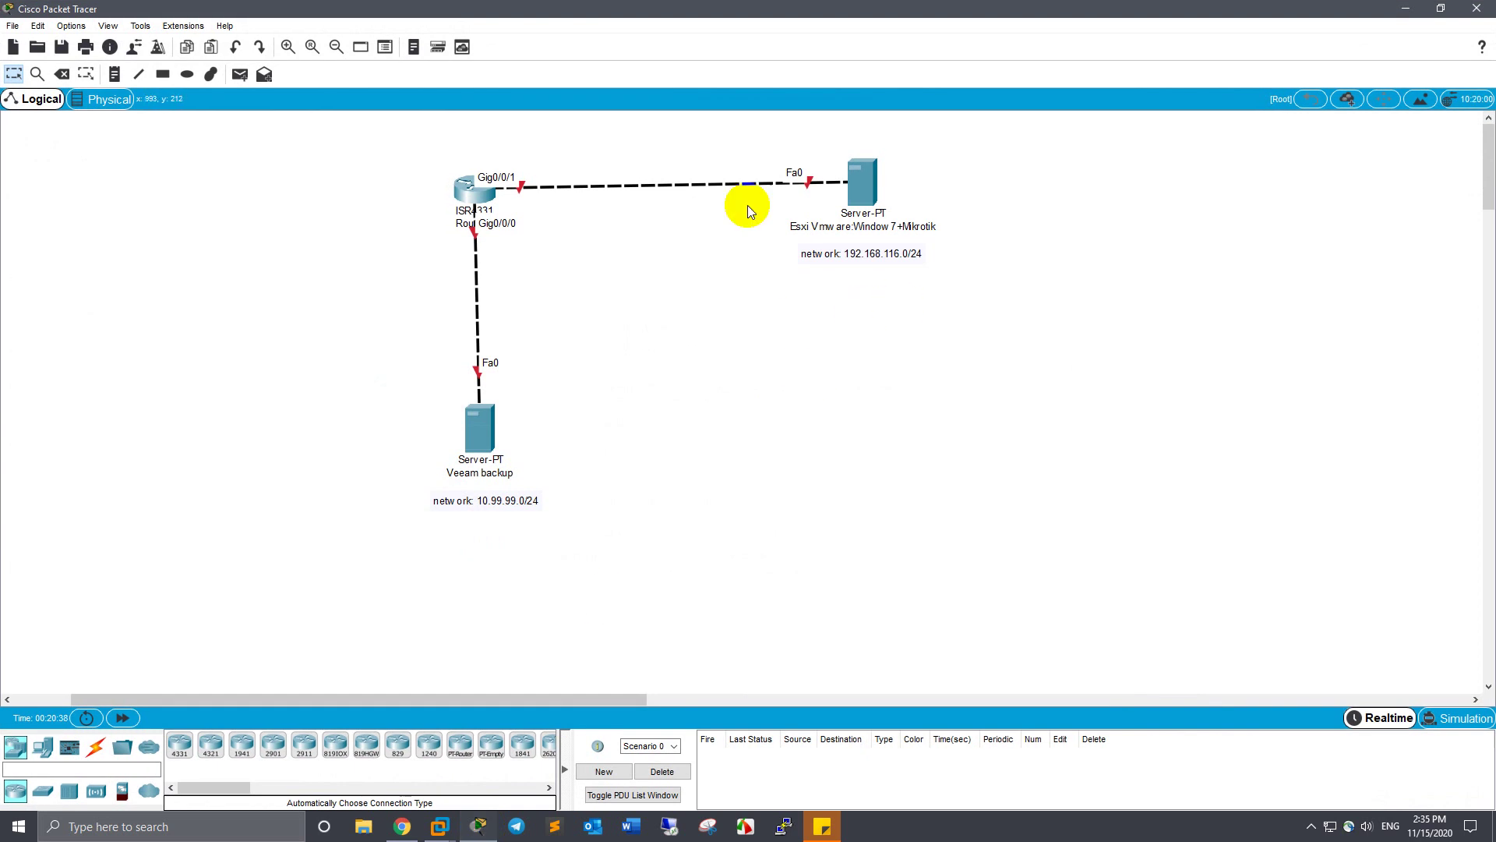
Leave the ESXi server label unchanged and minimize Packet Tracer to return to the VM.
click(883, 229)
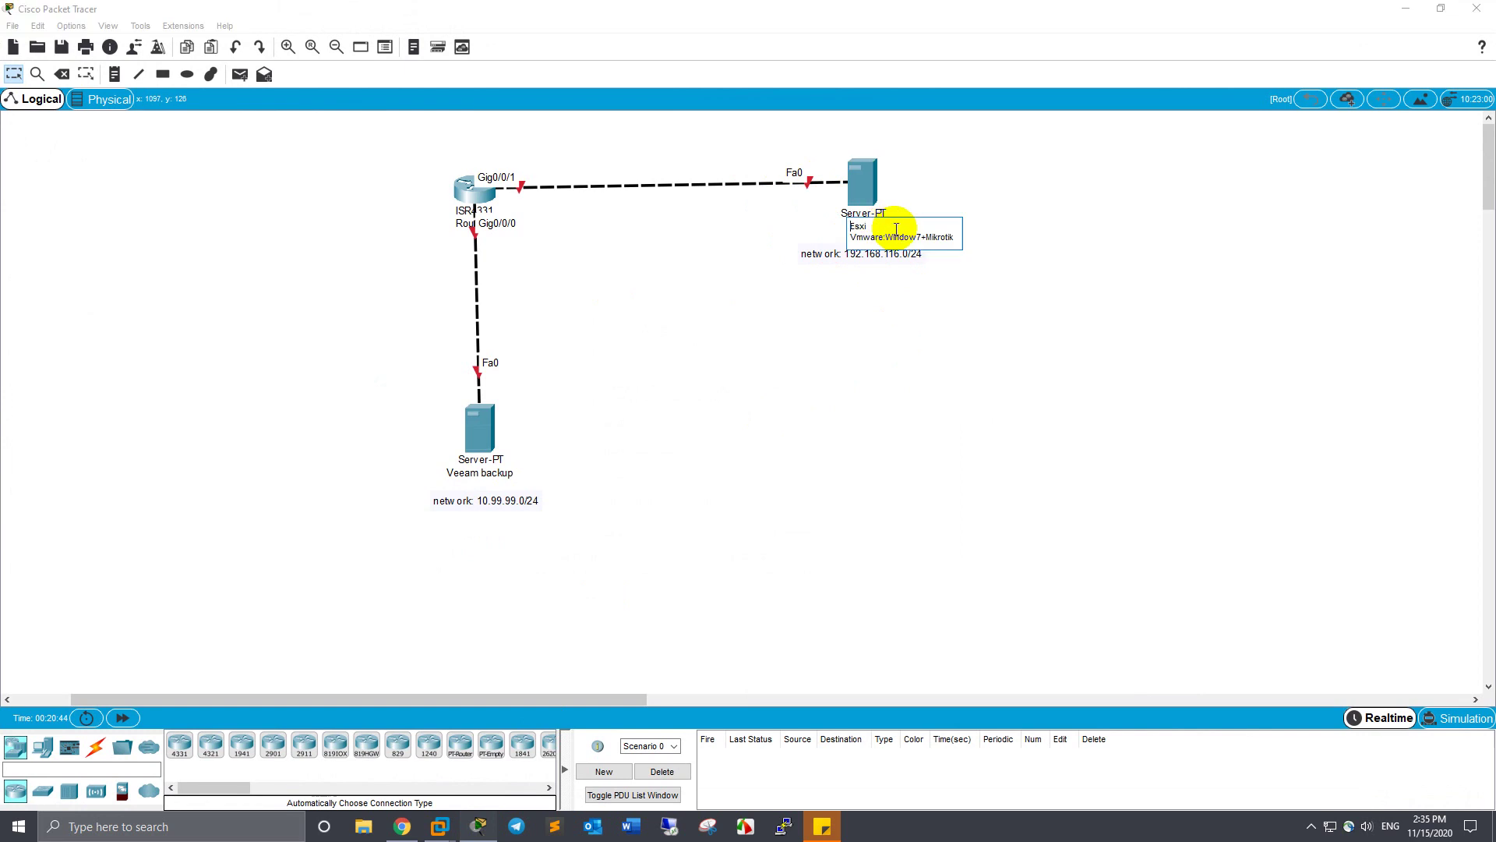
click(1036, 244)
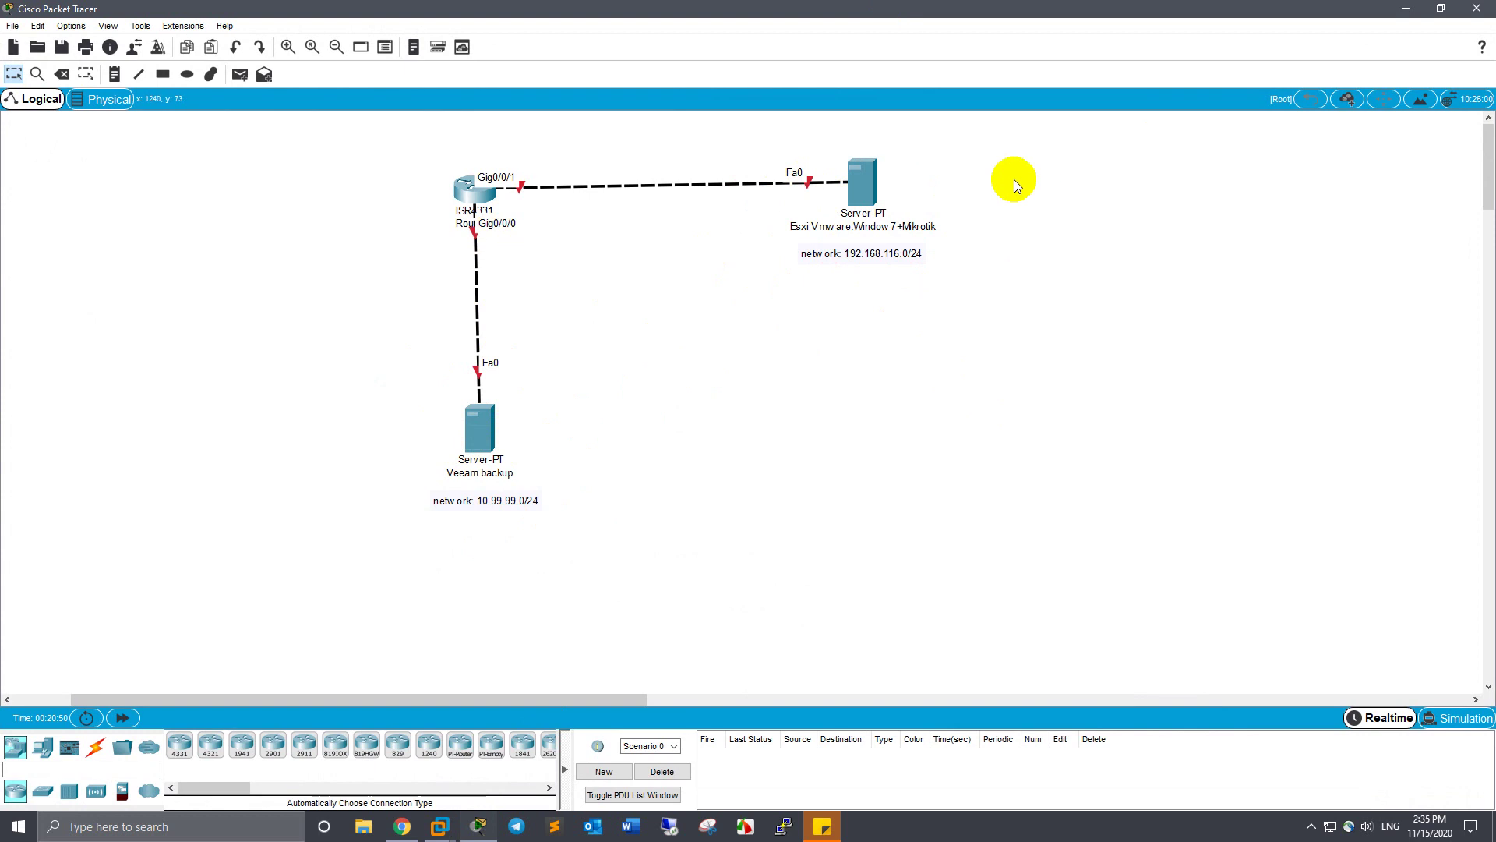
click(1408, 7)
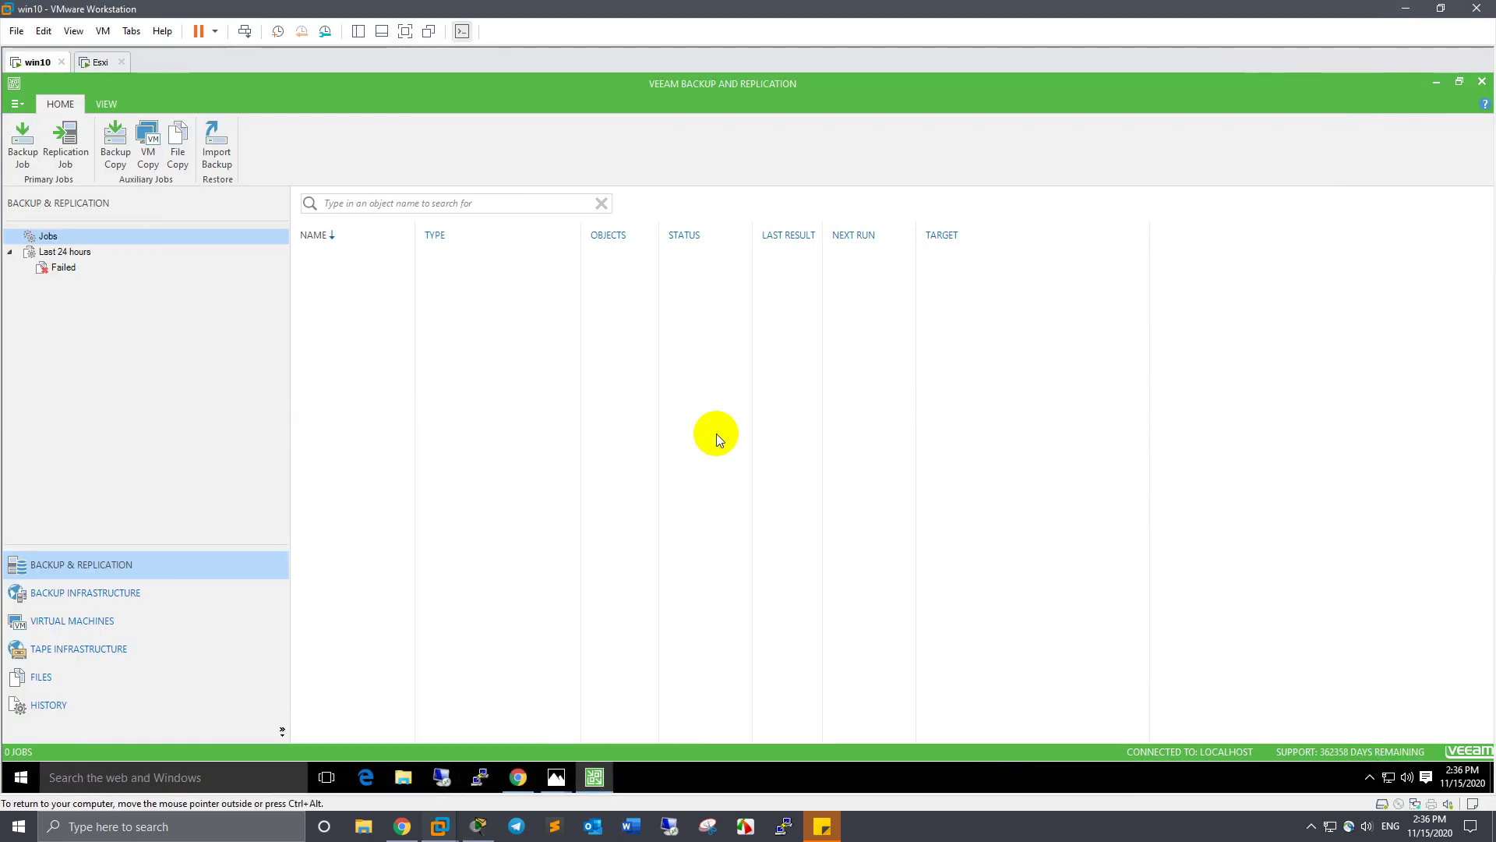
Show the VM full screen and start a Backup Job, accepting the notice to add a server first.
click(408, 31)
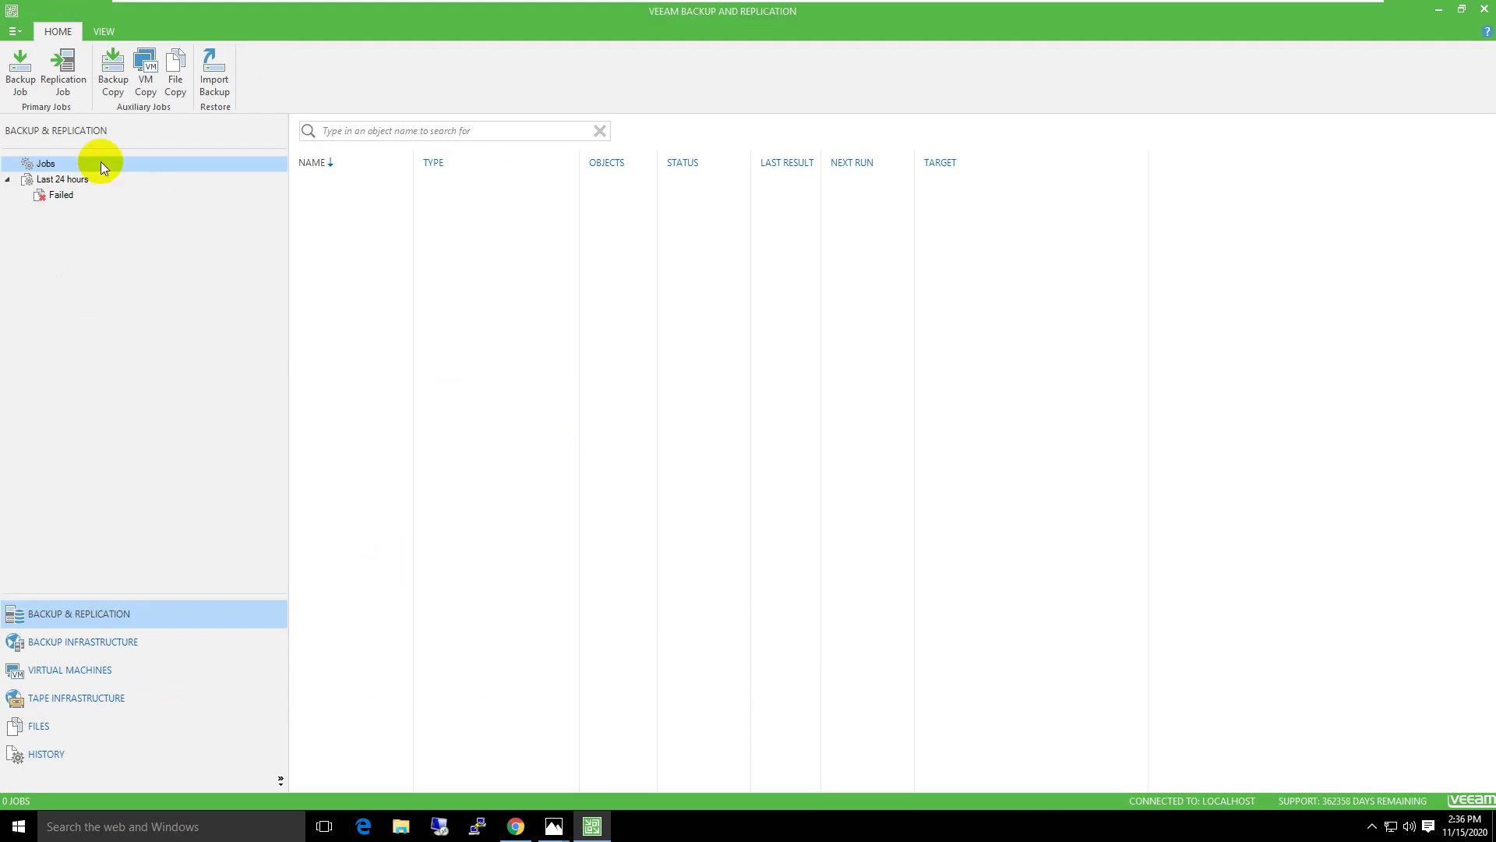
click(20, 76)
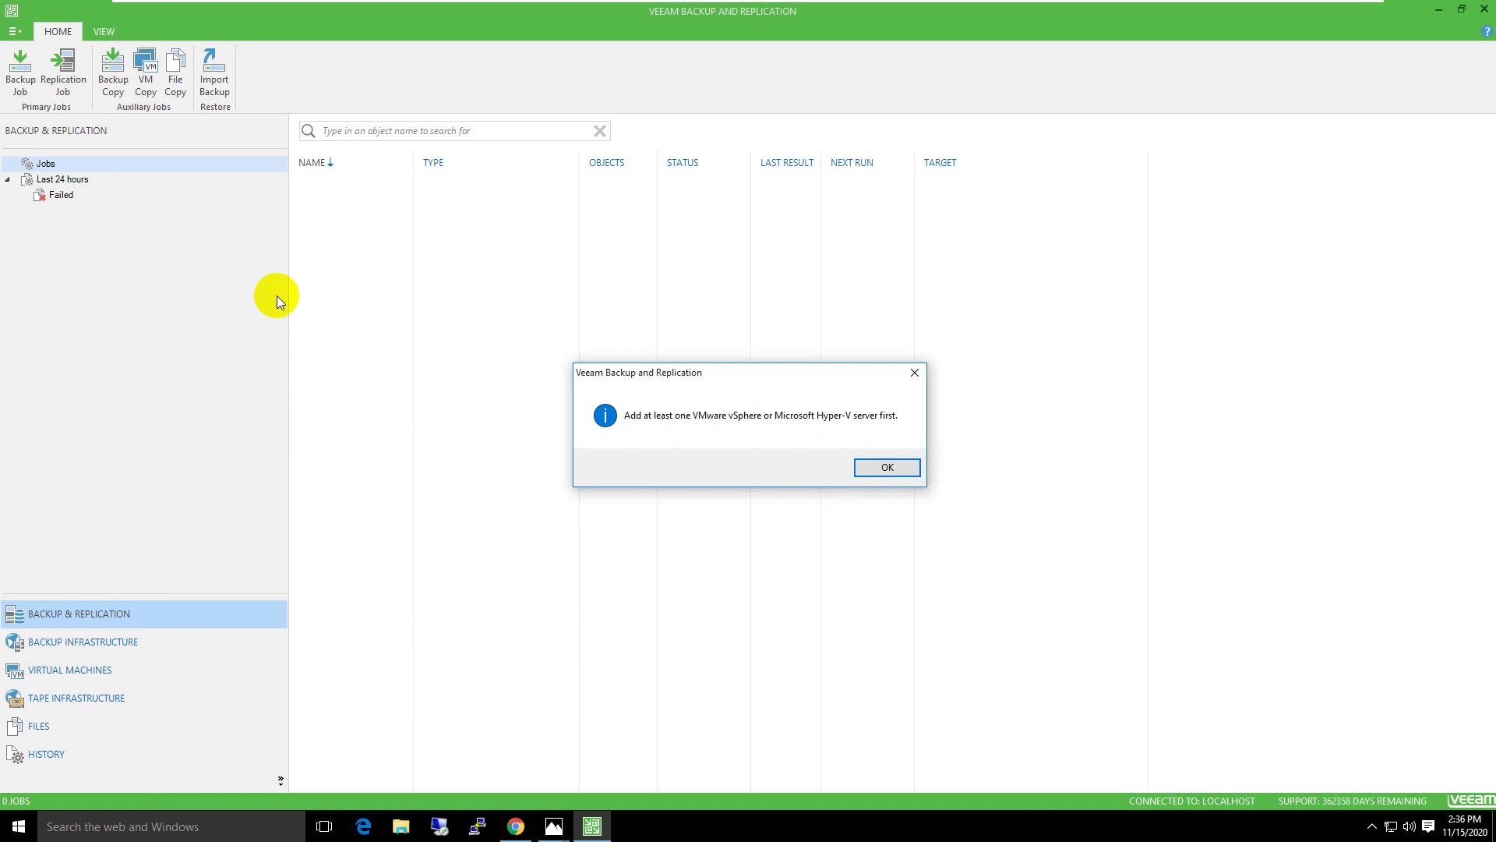
click(538, 834)
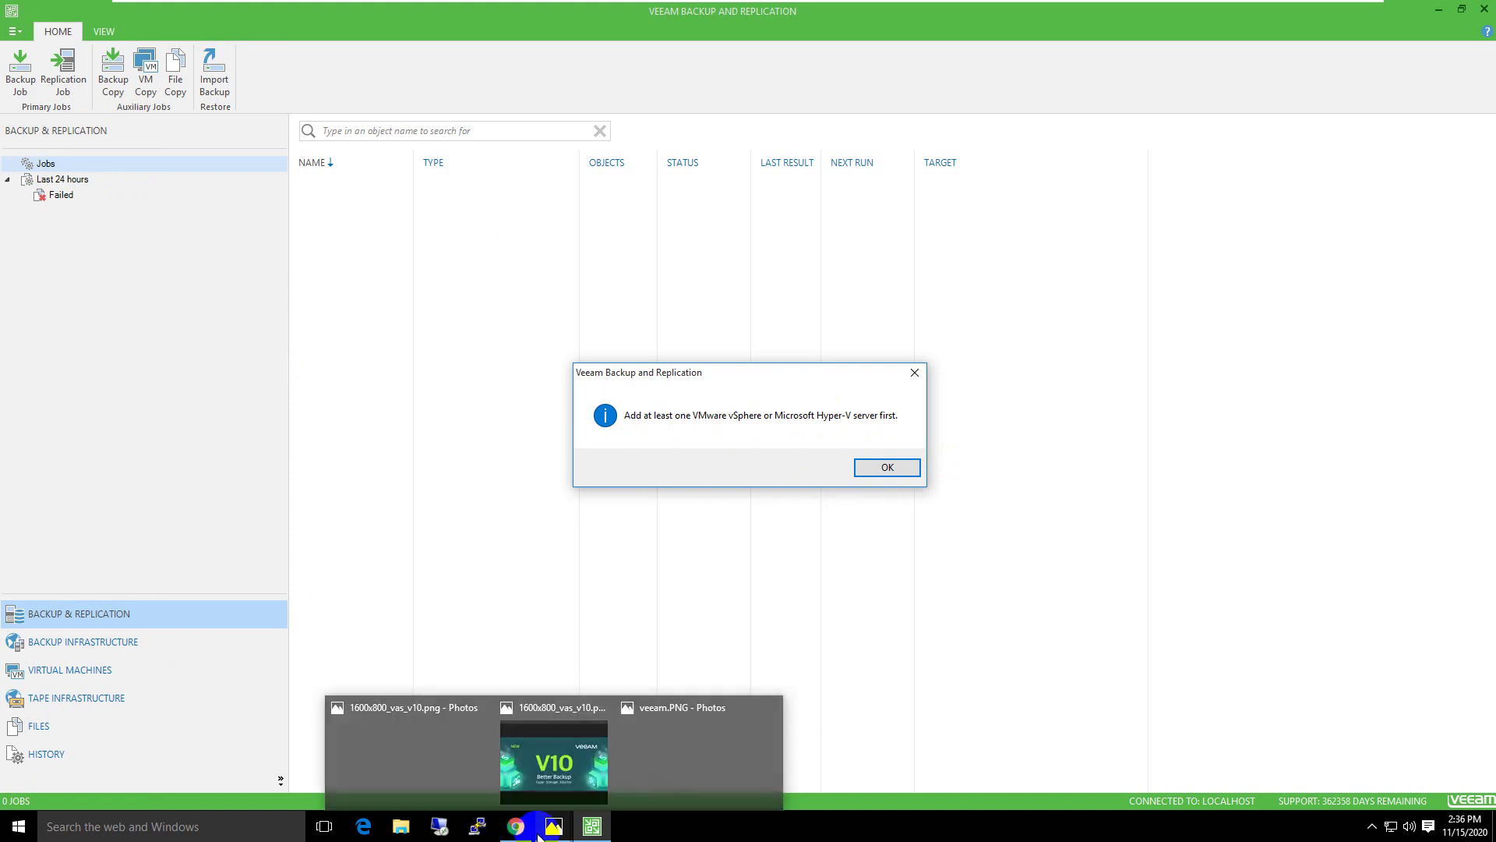
click(881, 467)
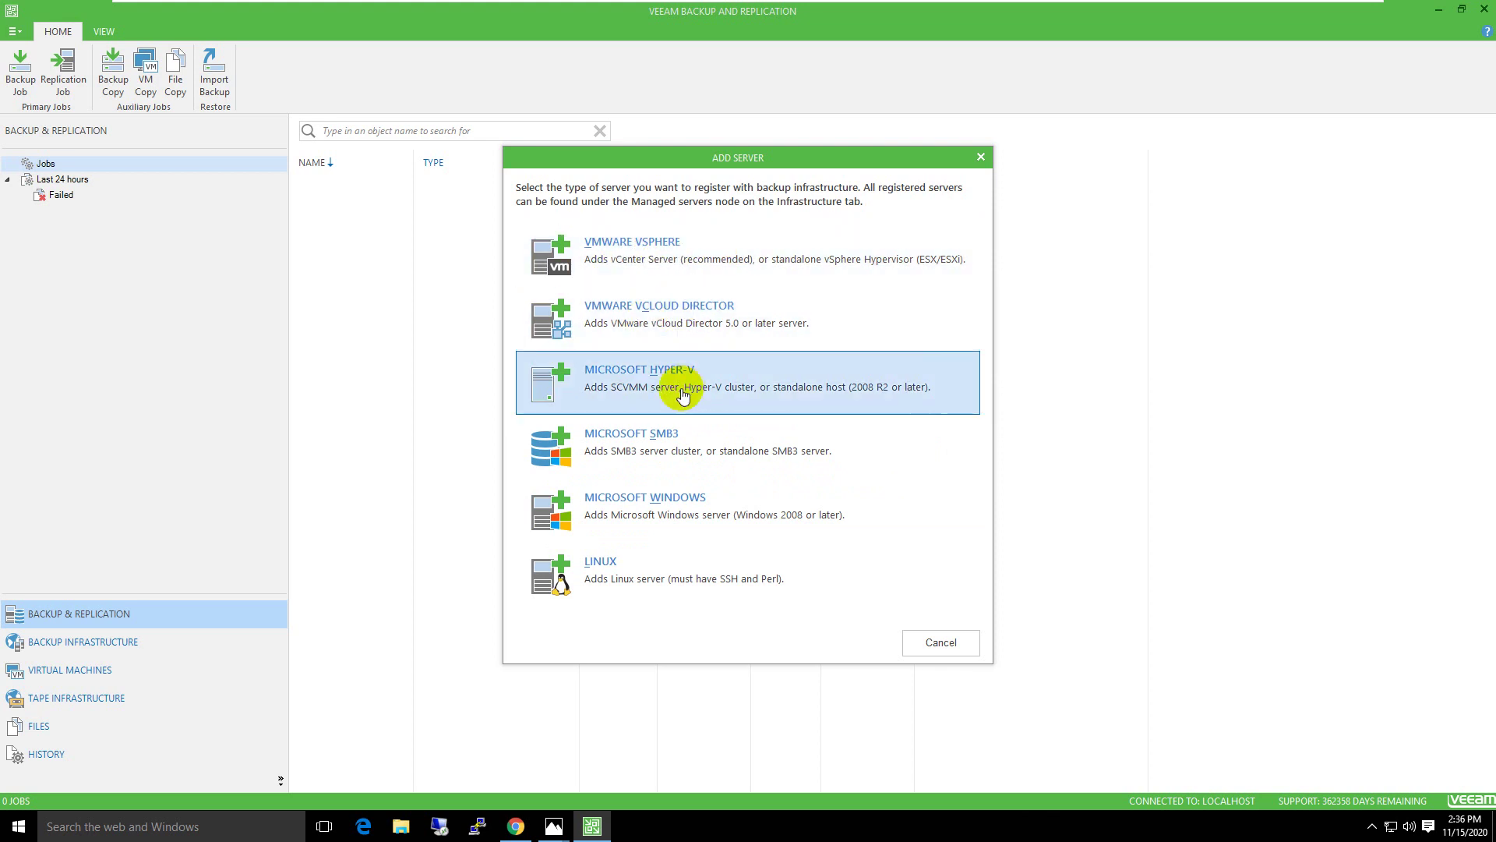
Choose VMware vSphere and enter the ESXi host address 192.168.116.133, checking it in the browser.
click(624, 252)
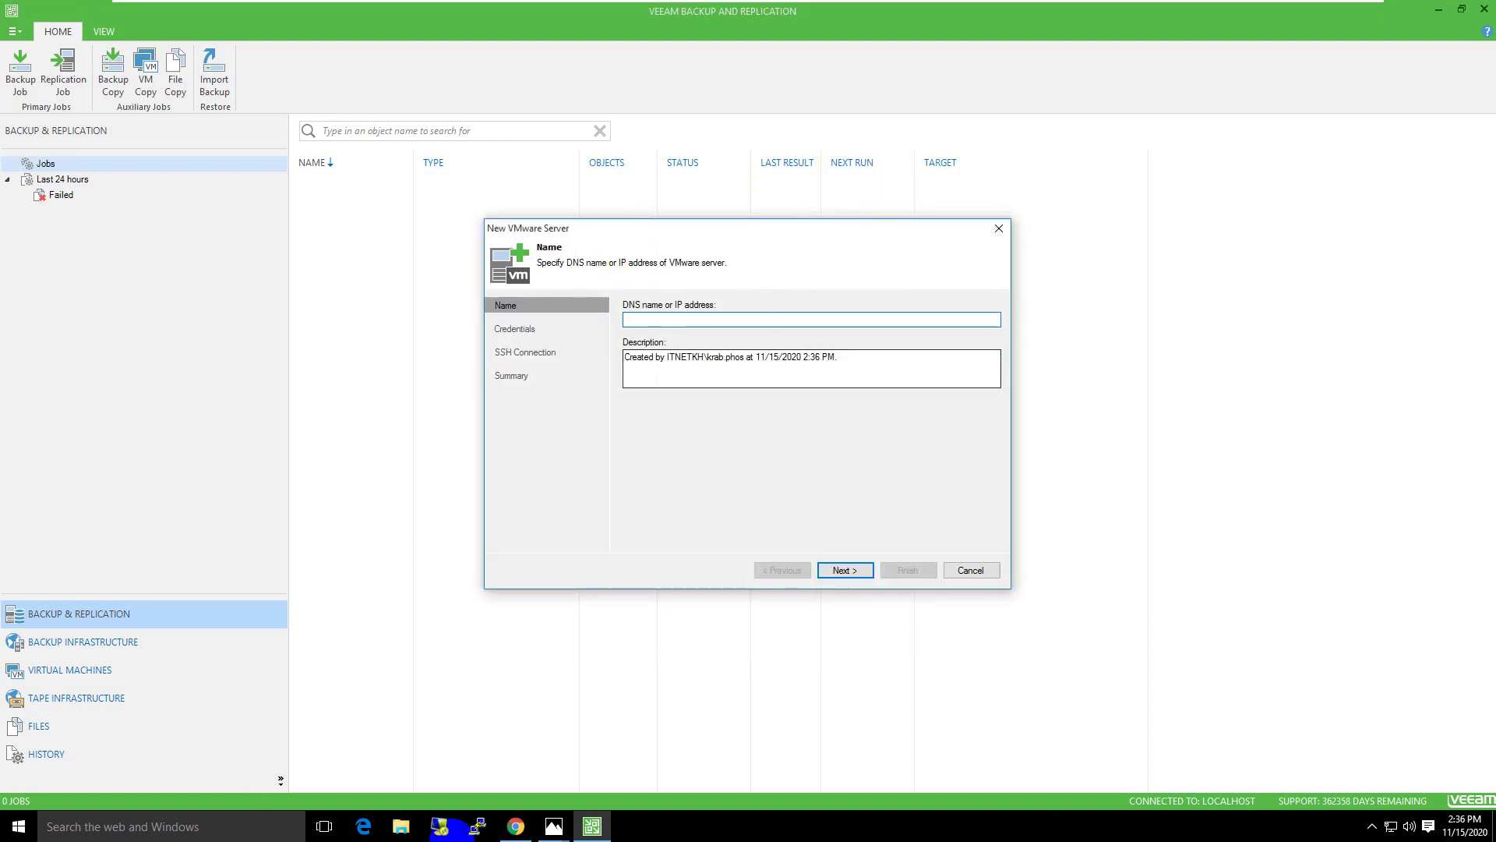
click(515, 826)
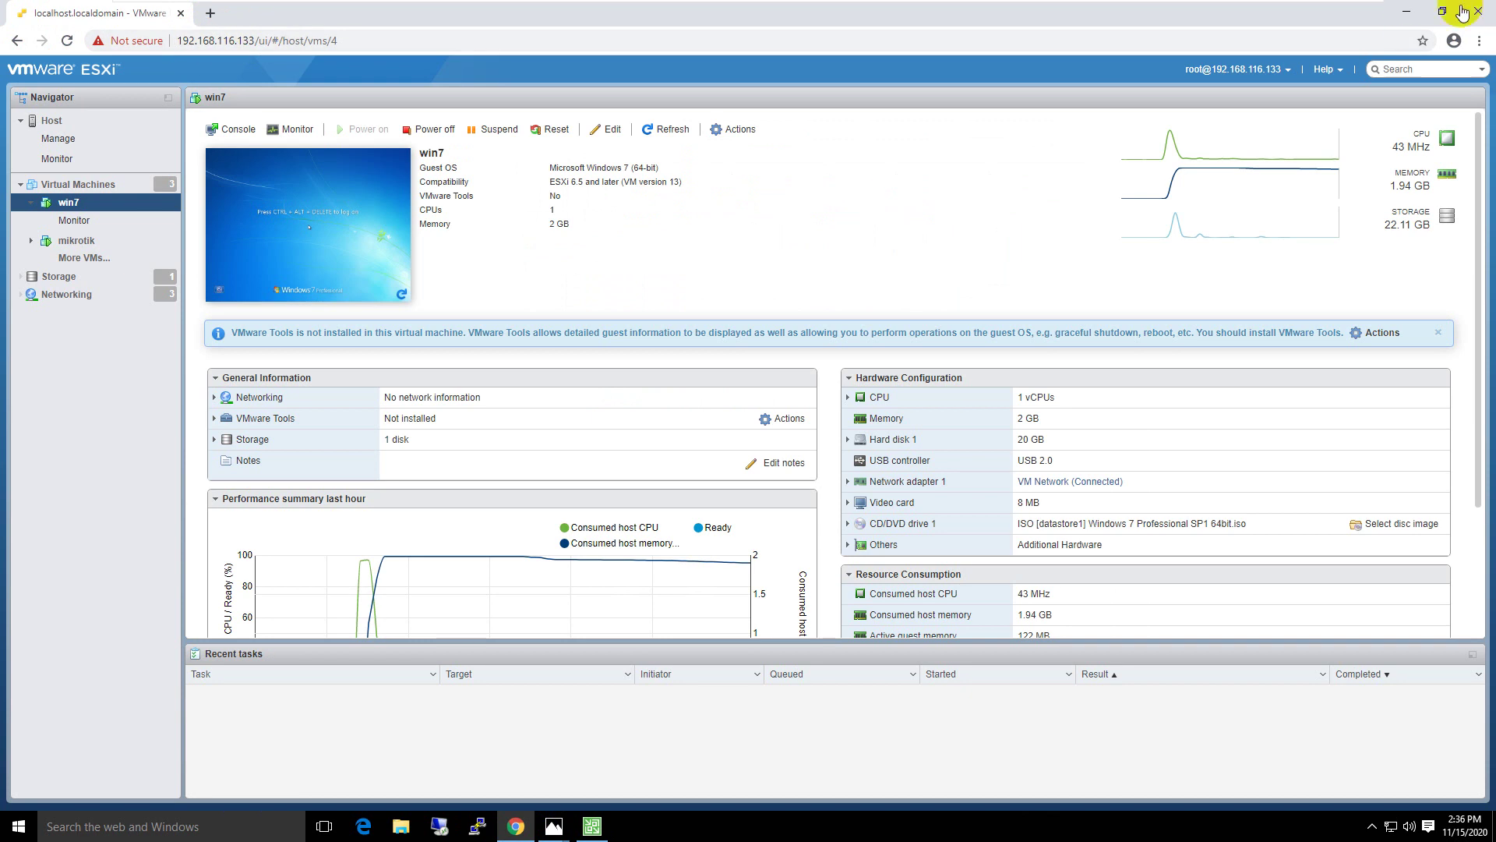
click(1407, 17)
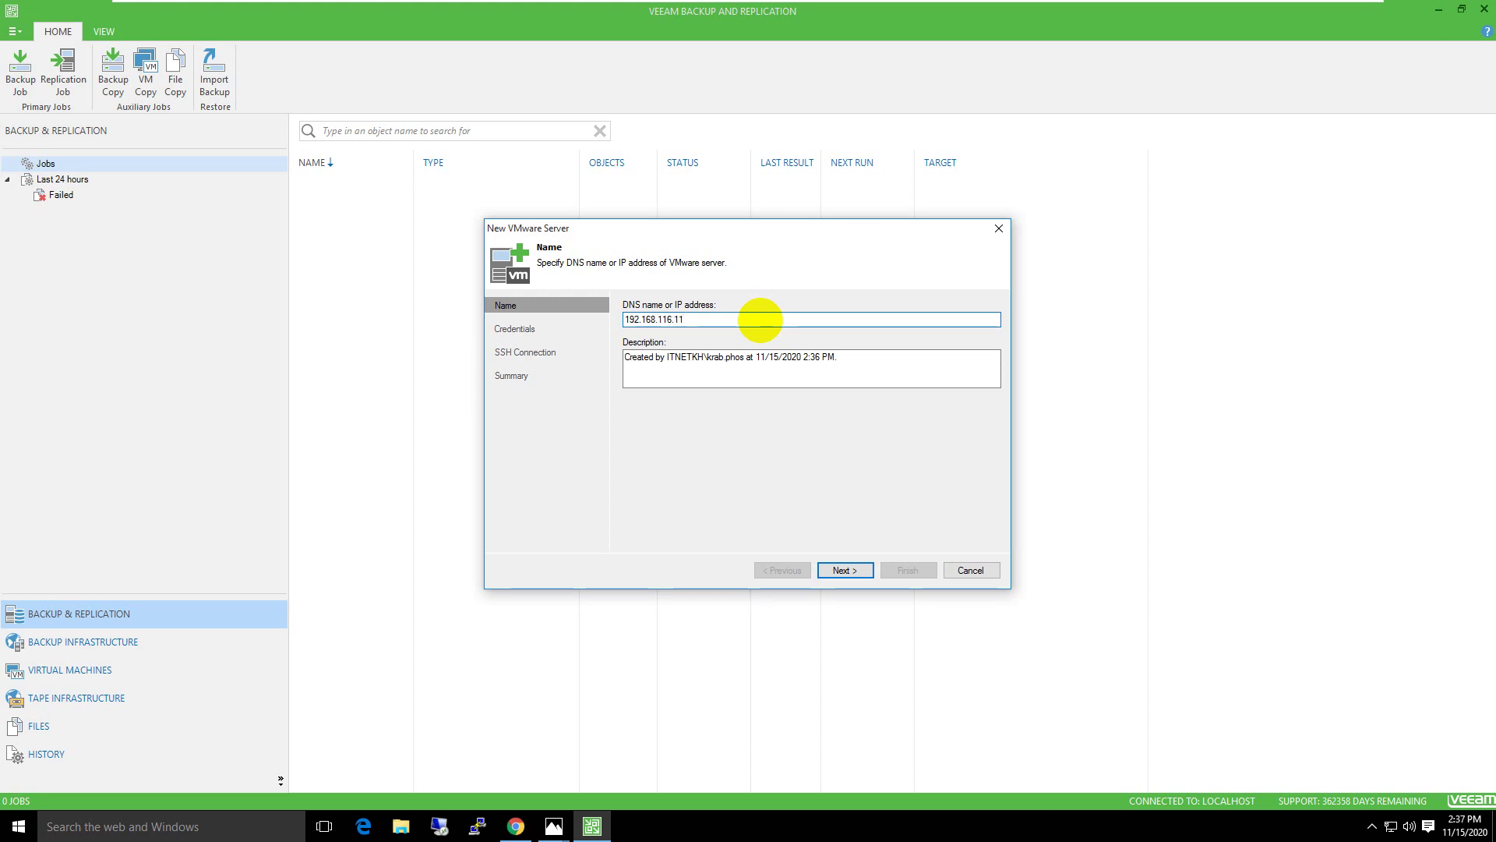
click(516, 826)
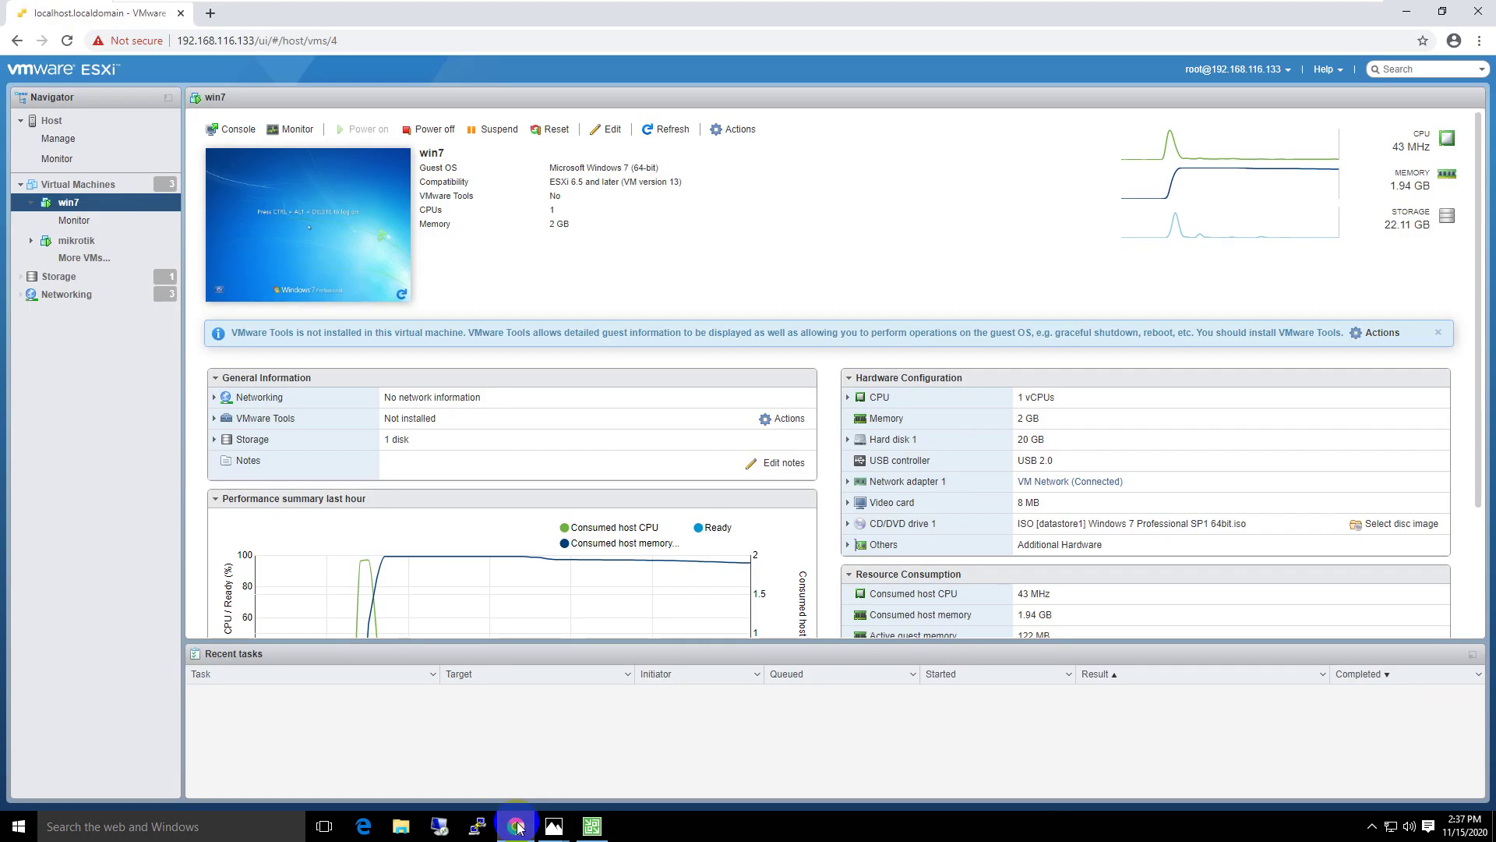
click(516, 826)
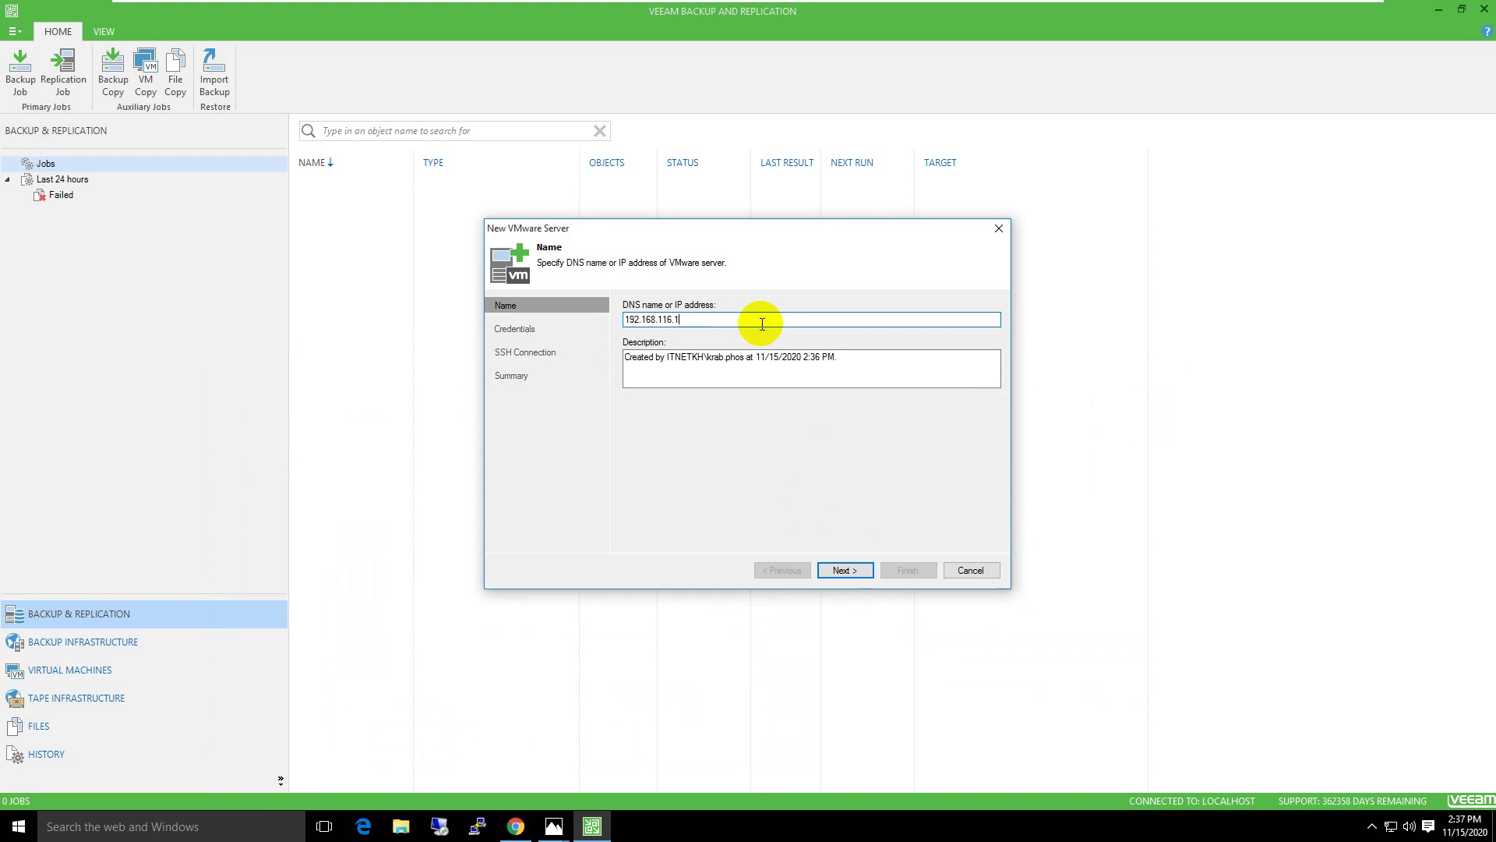
click(859, 574)
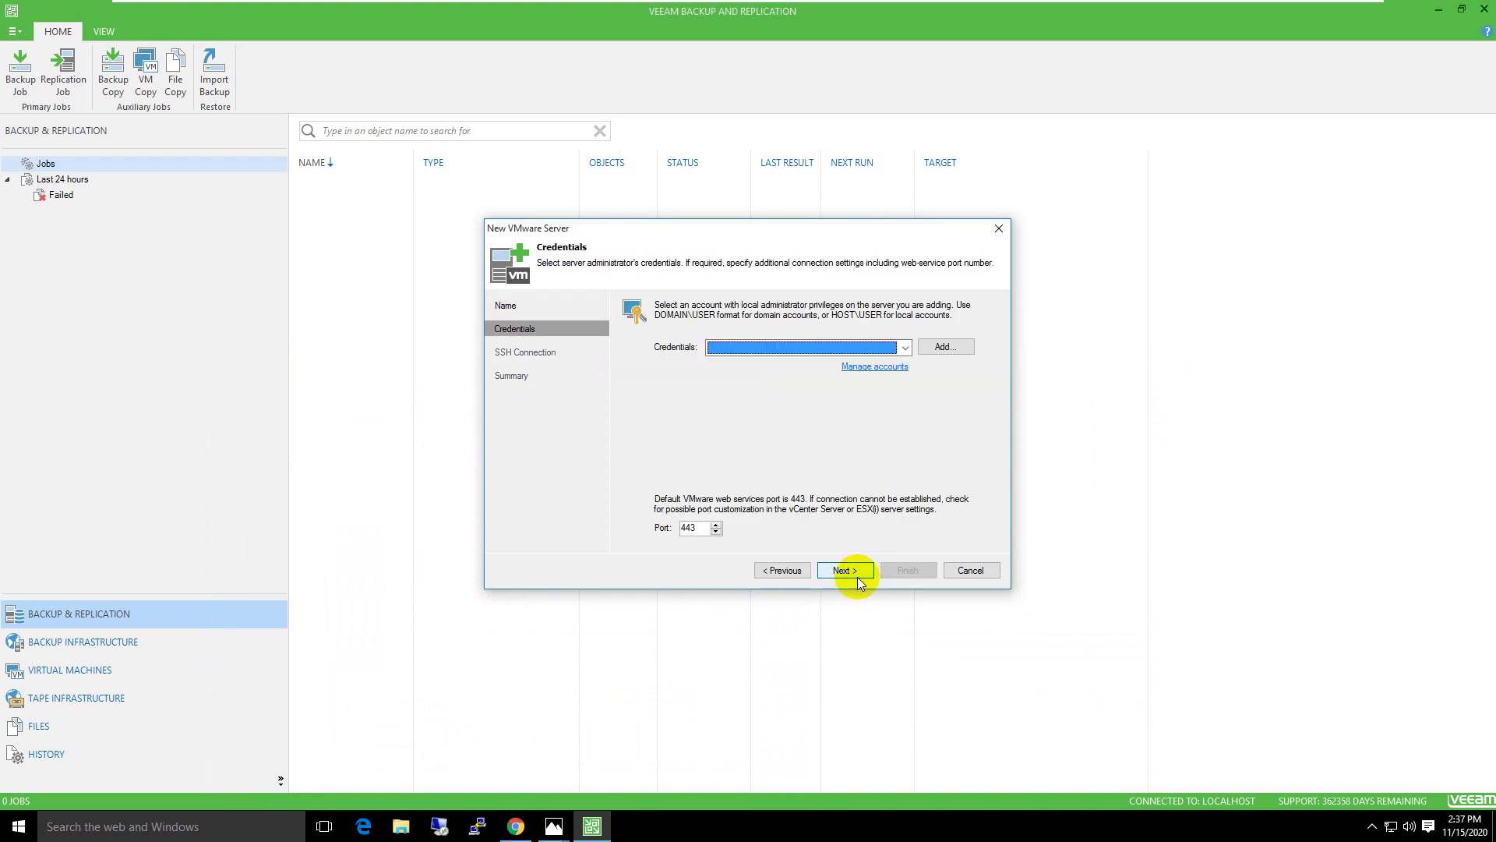
Use the saved root credentials and connect, accepting the untrusted certificate.
click(904, 347)
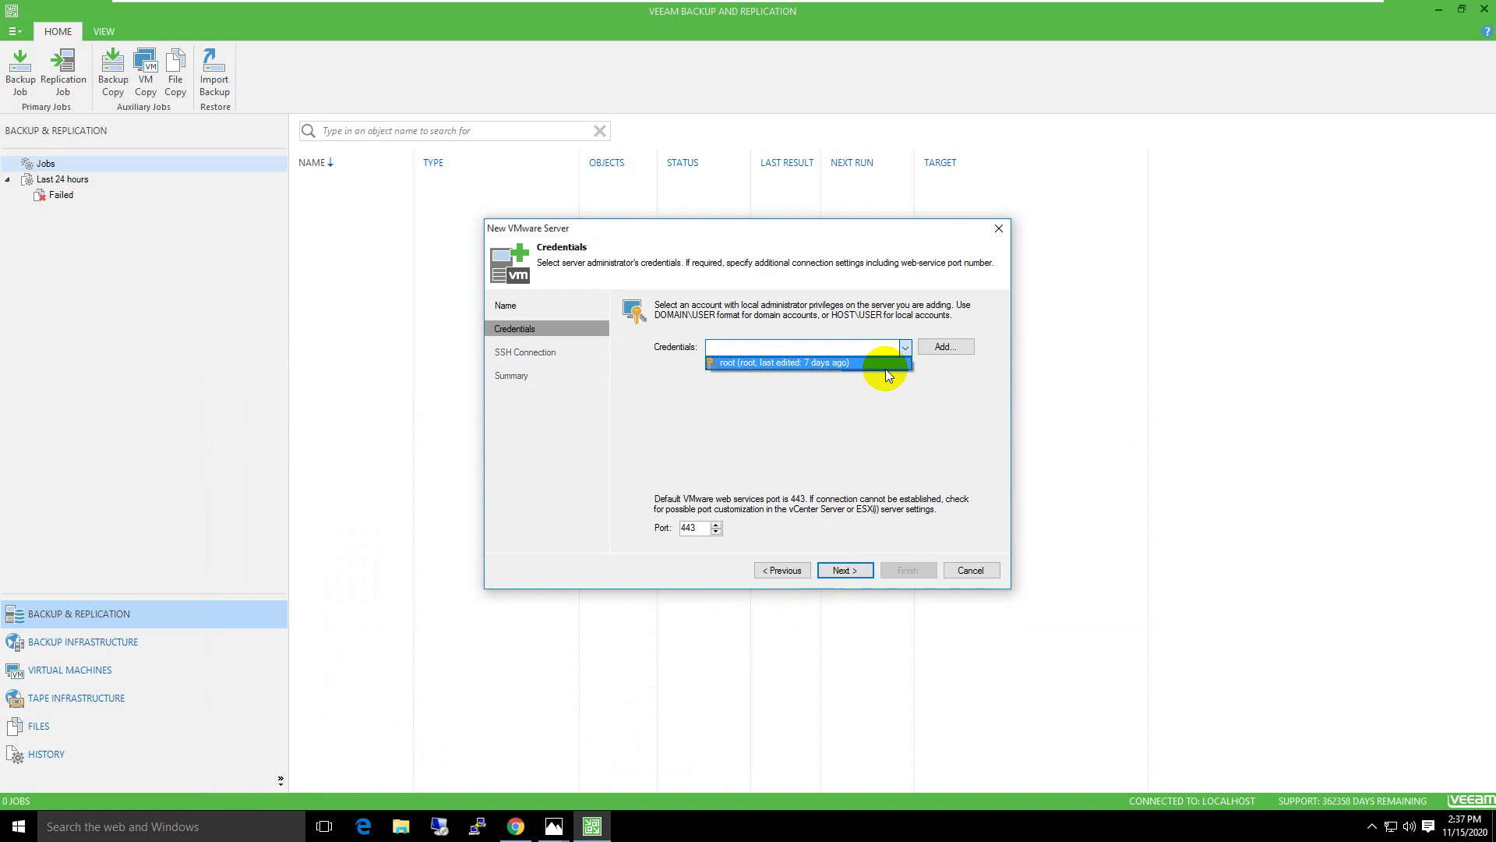
click(896, 361)
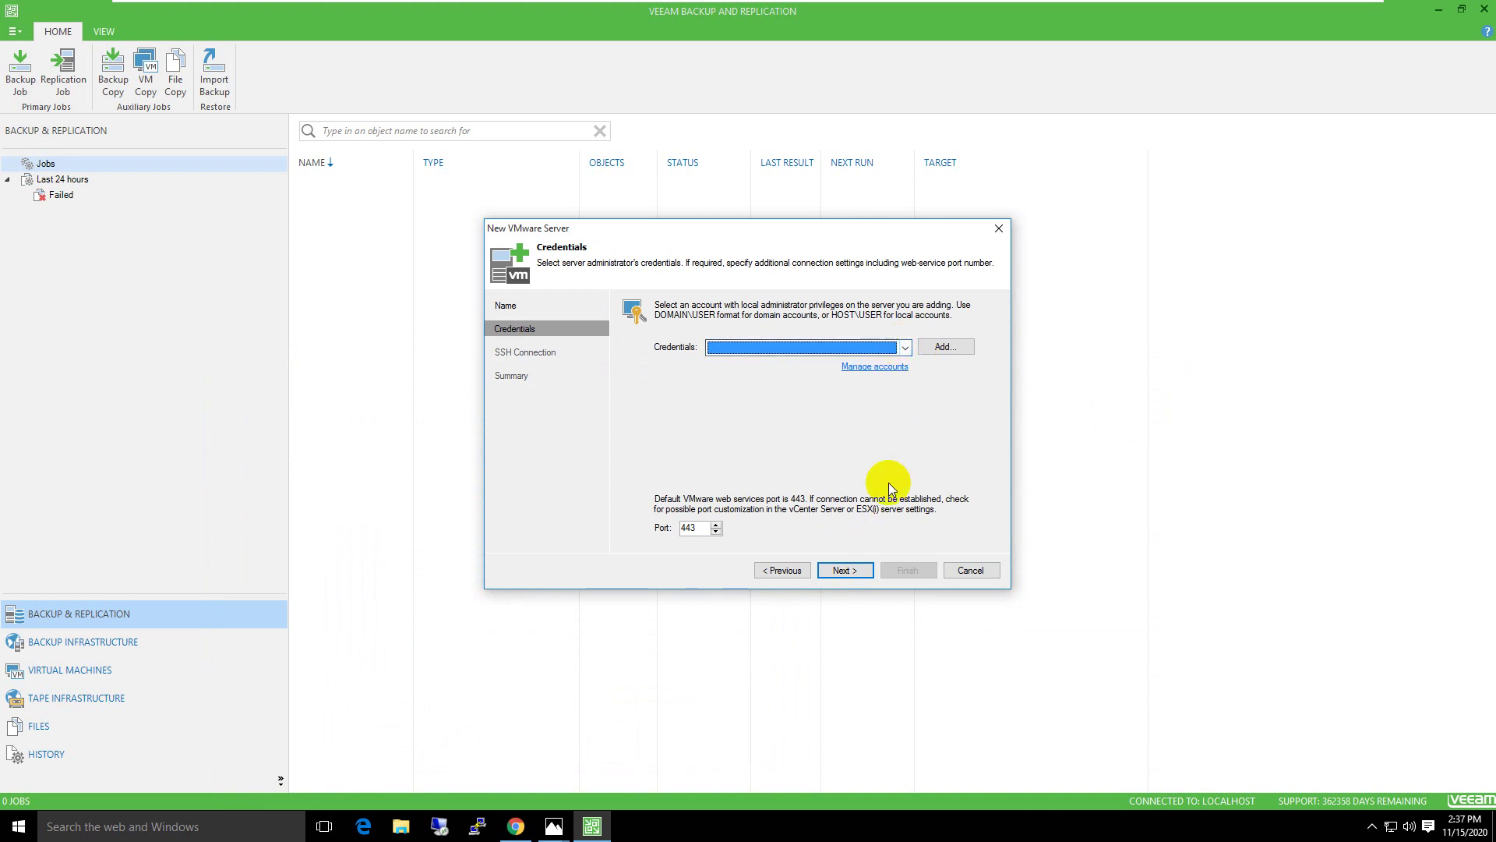
click(931, 351)
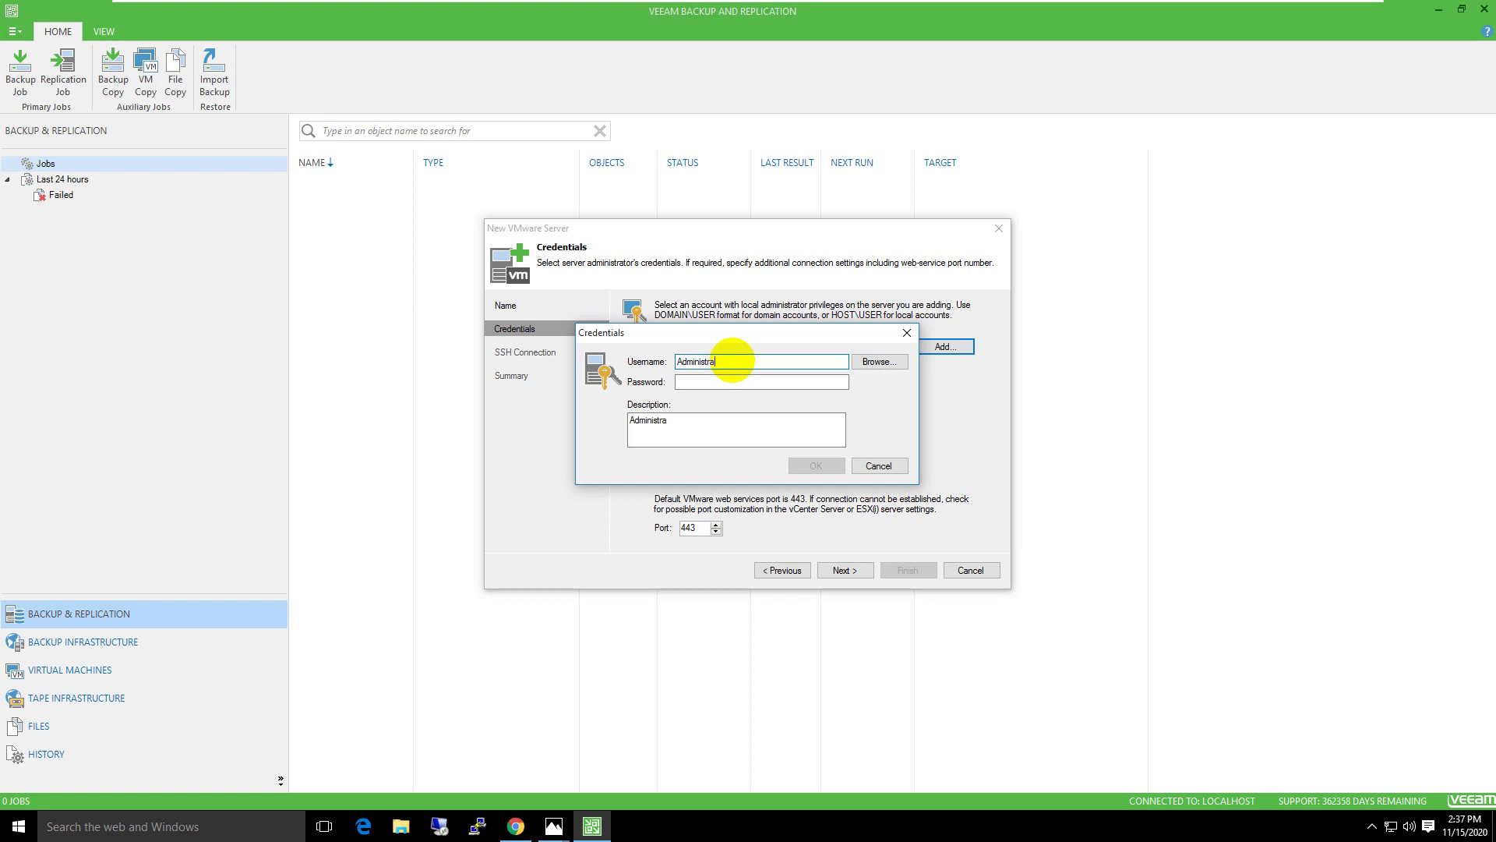
text(P)
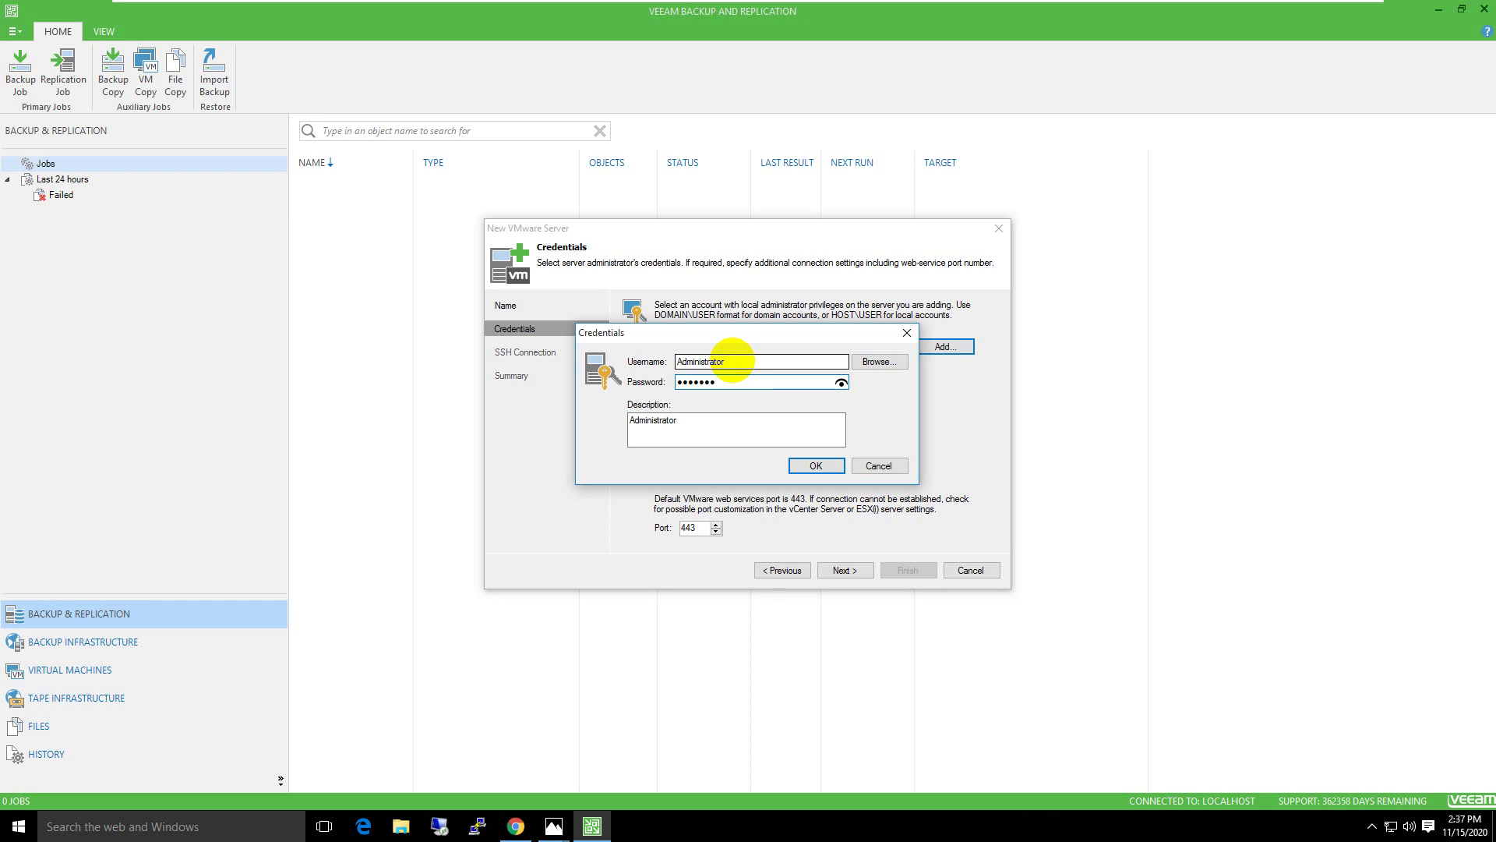
click(879, 465)
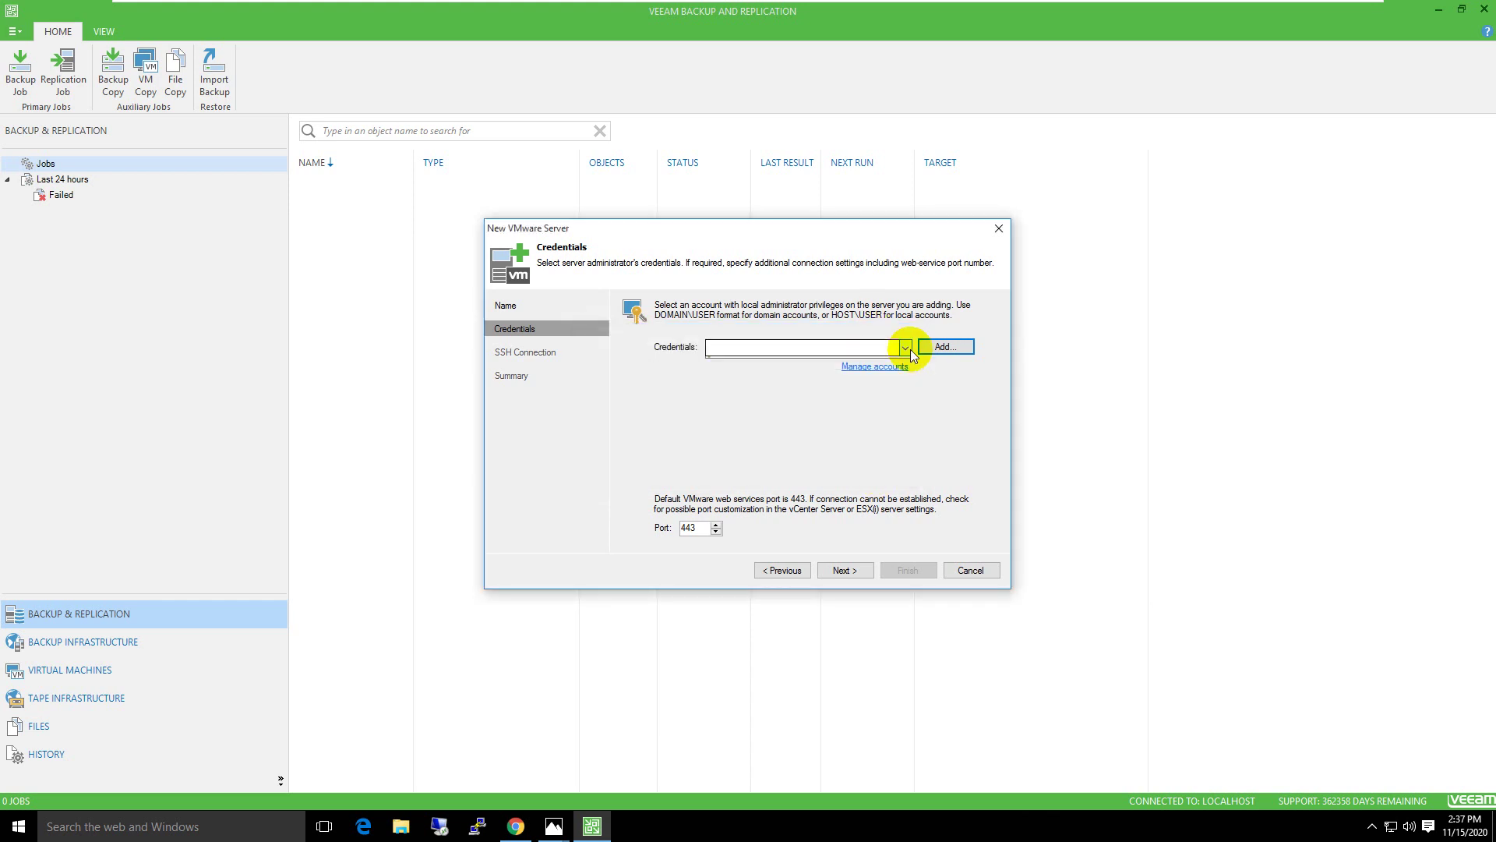
click(904, 347)
click(801, 362)
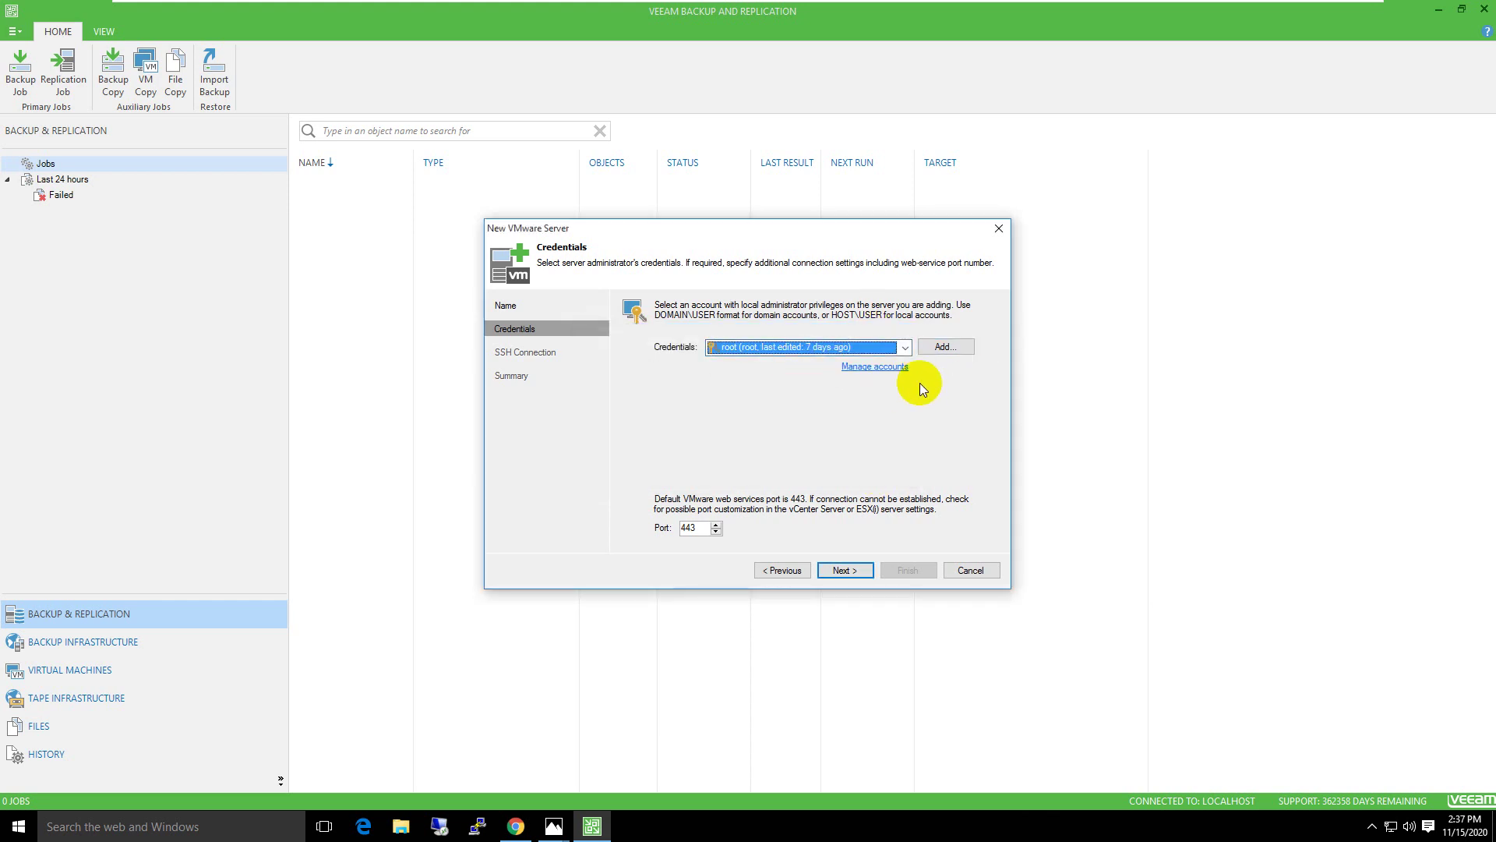
click(846, 570)
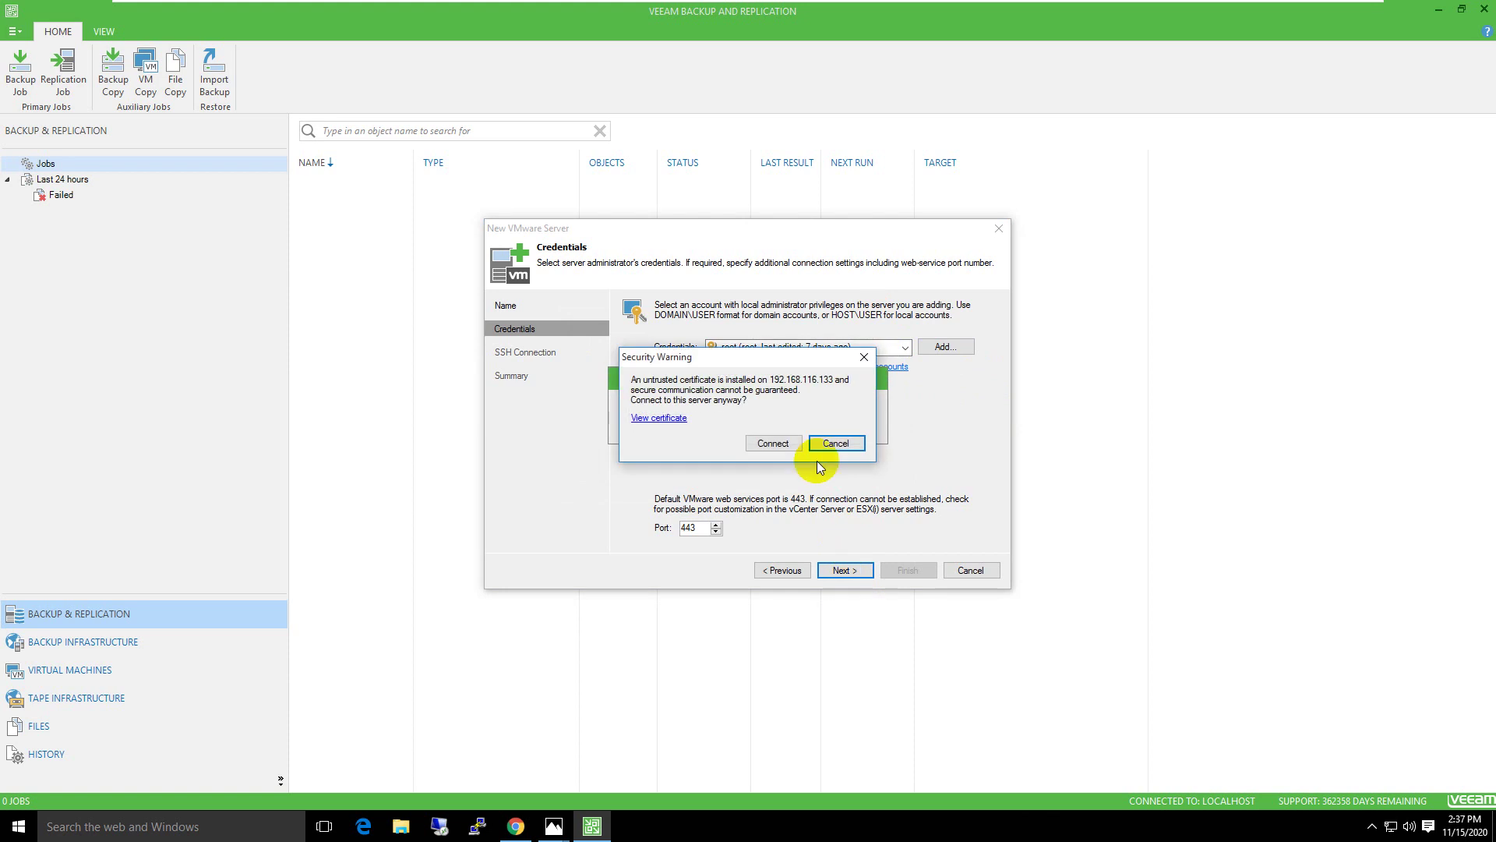
click(782, 442)
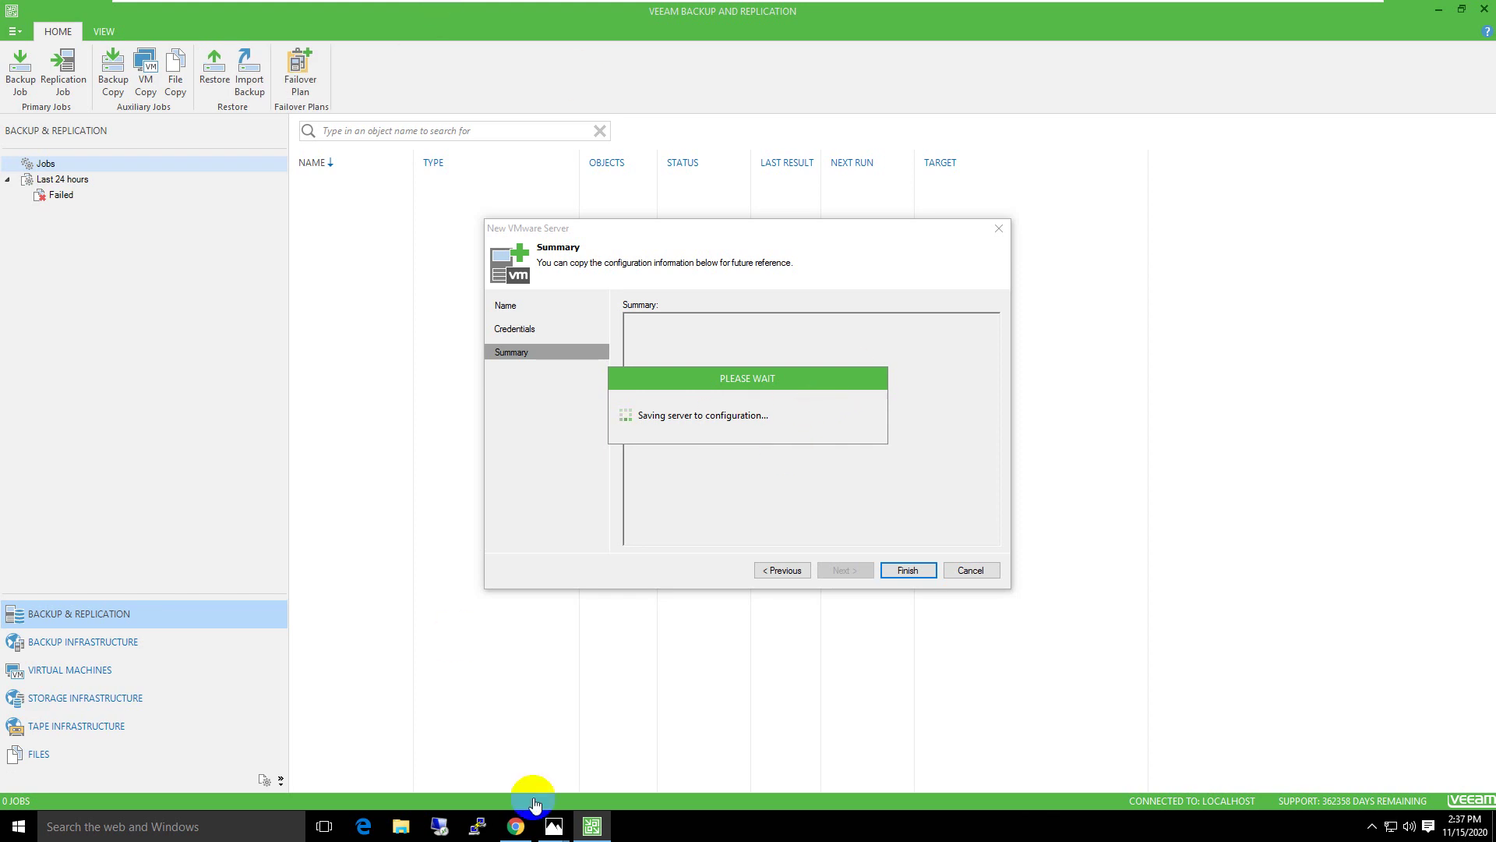
Return to the Windows 10 VM full screen and finish adding the VMware server.
click(516, 825)
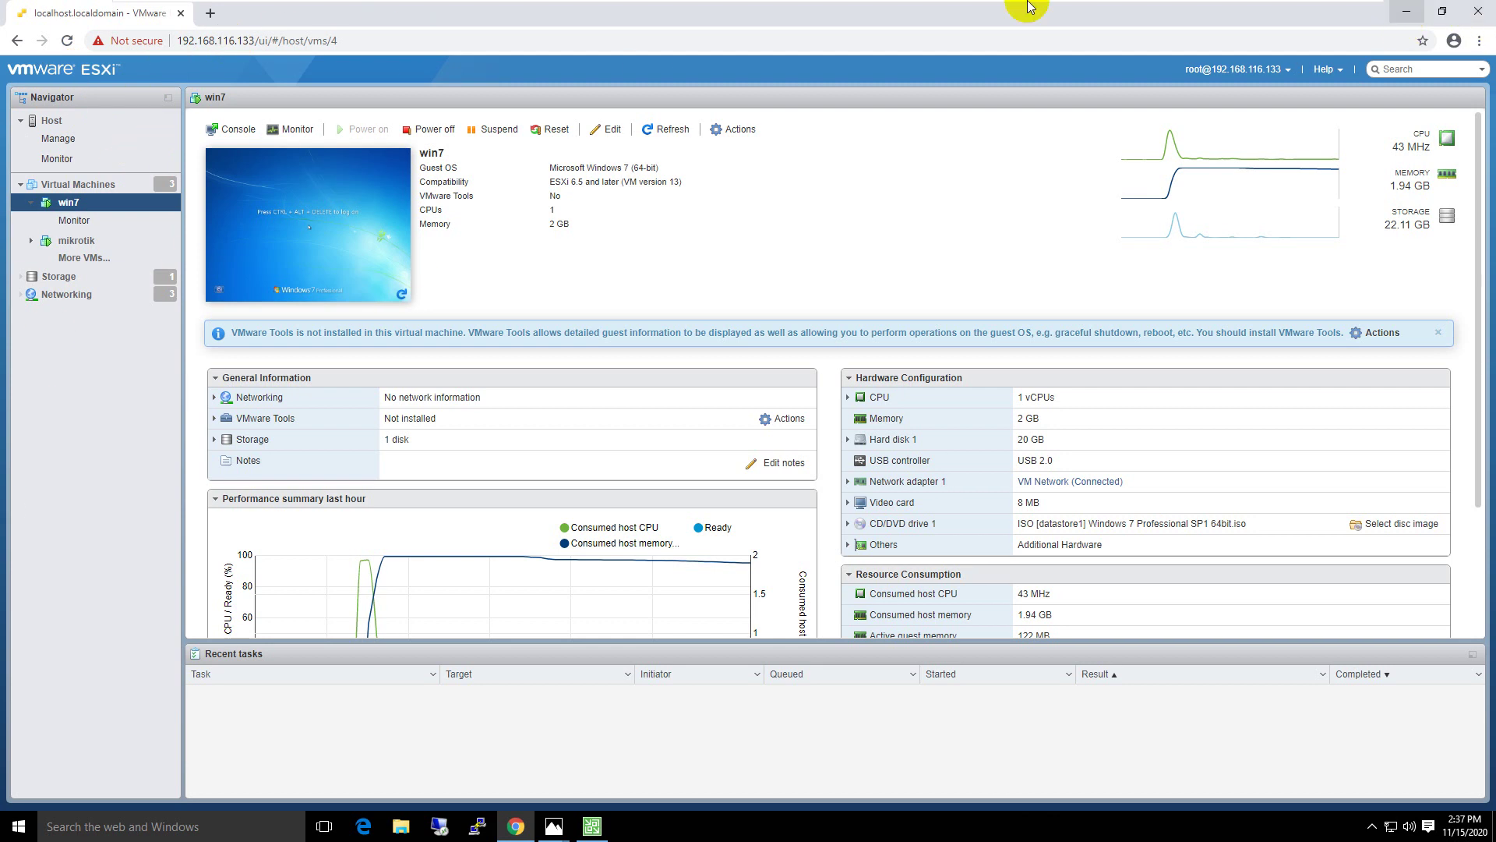
click(1325, 12)
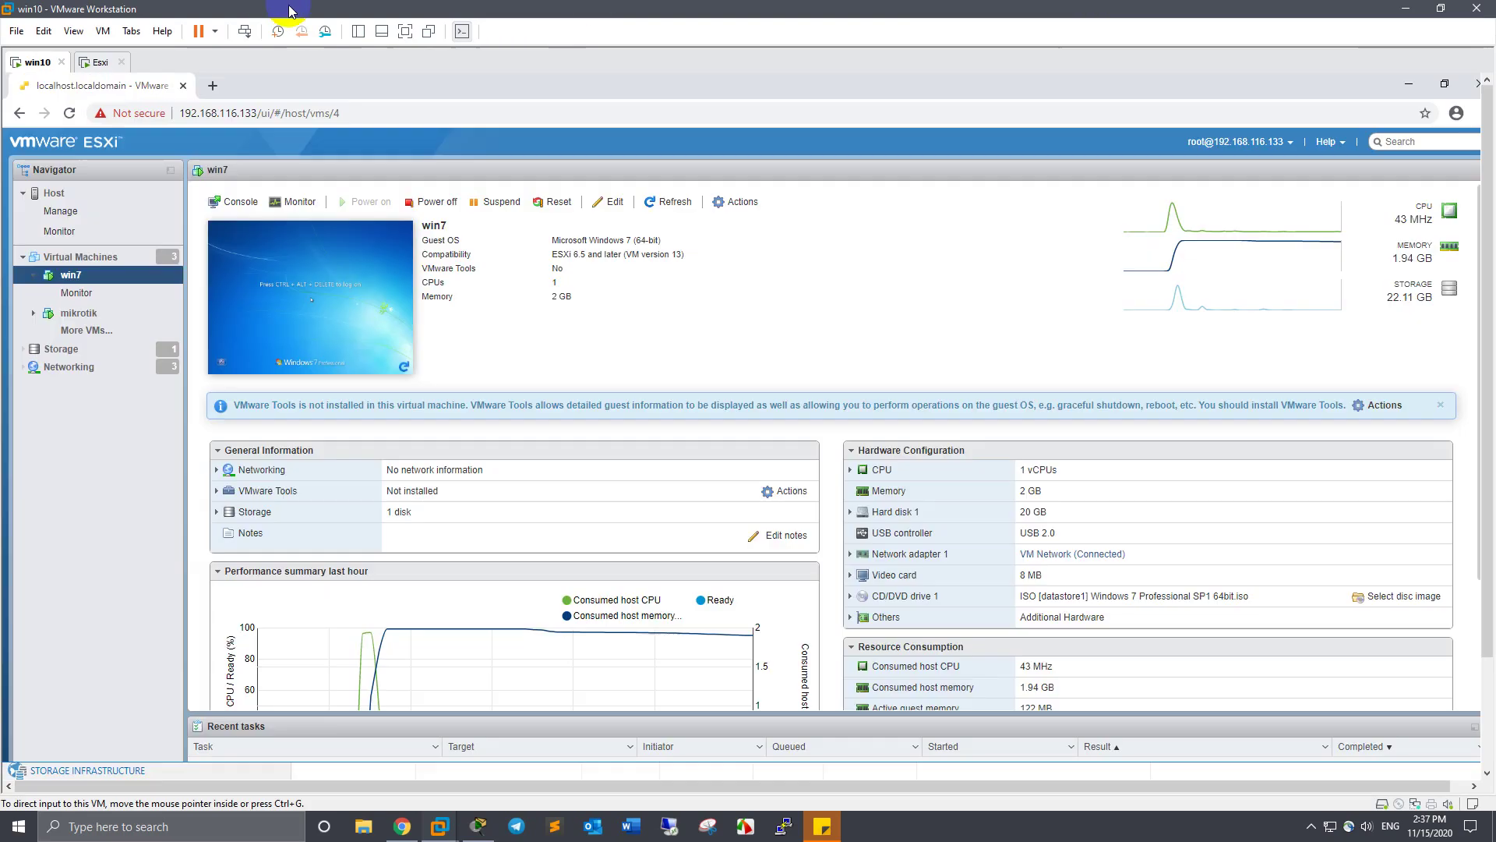
click(357, 31)
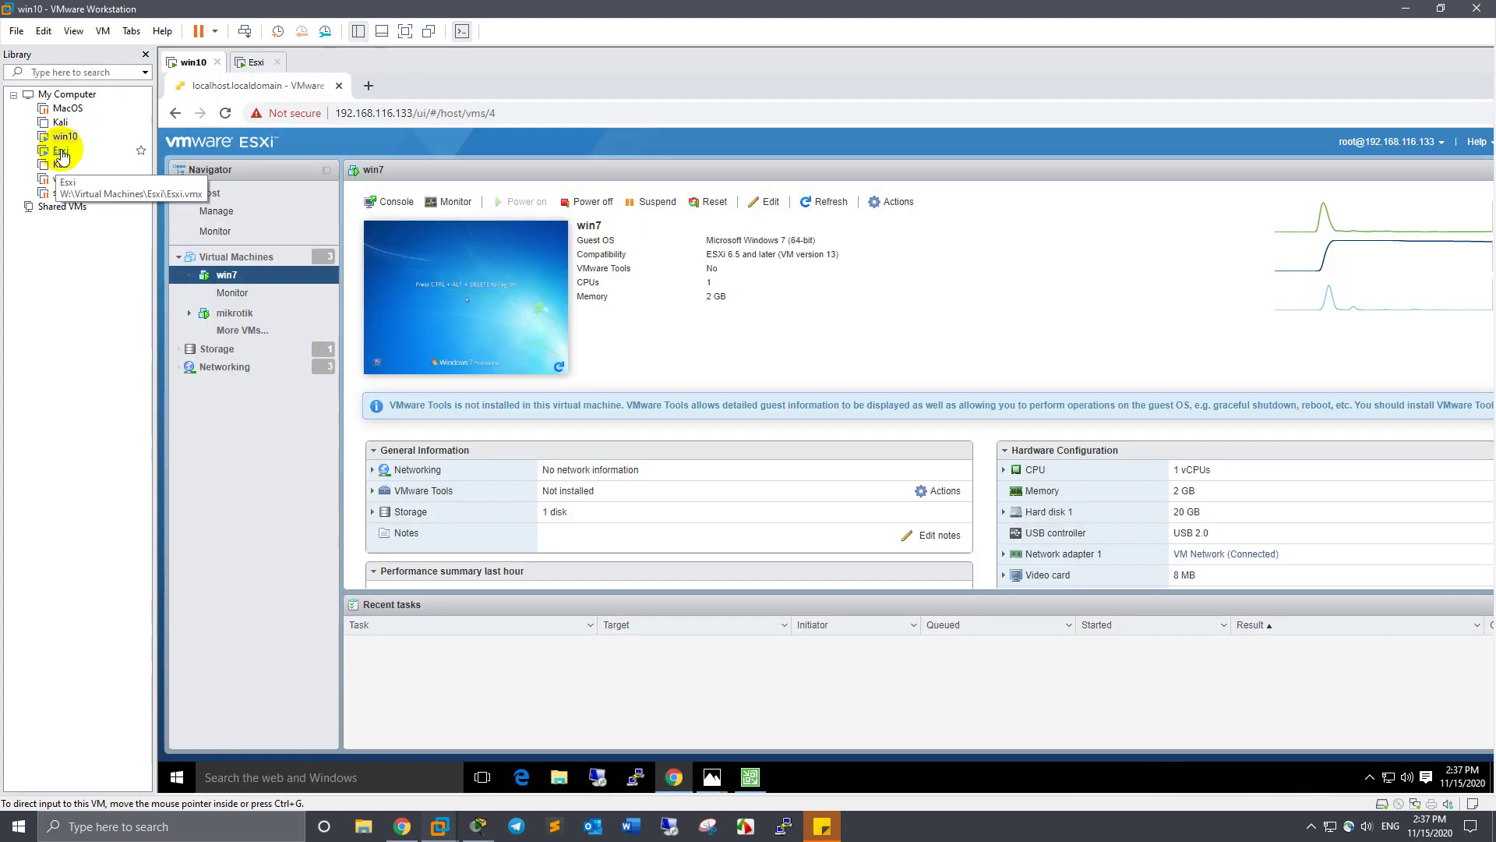
click(61, 153)
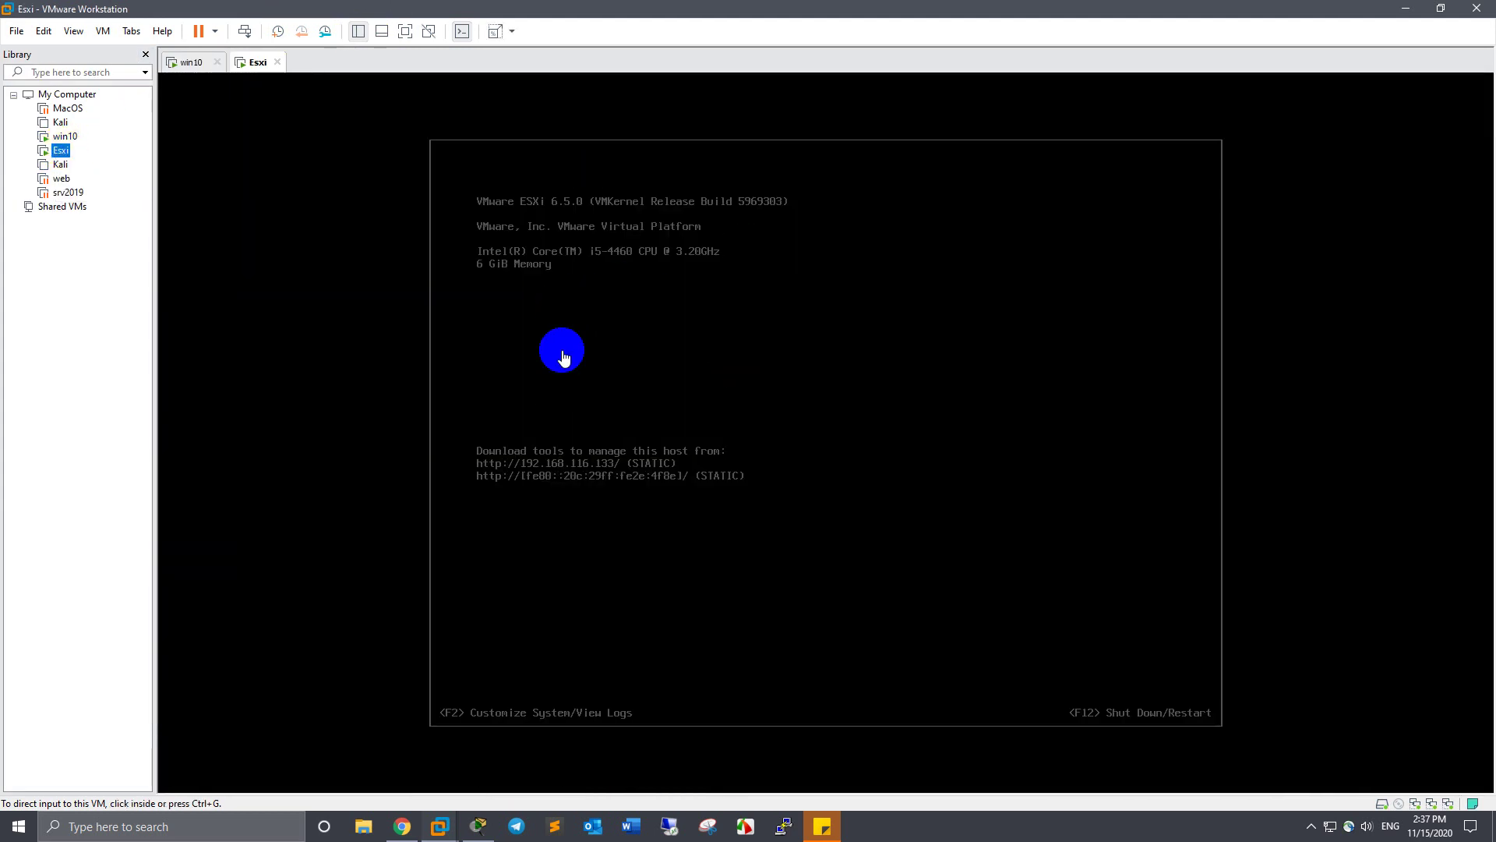
click(184, 63)
click(405, 31)
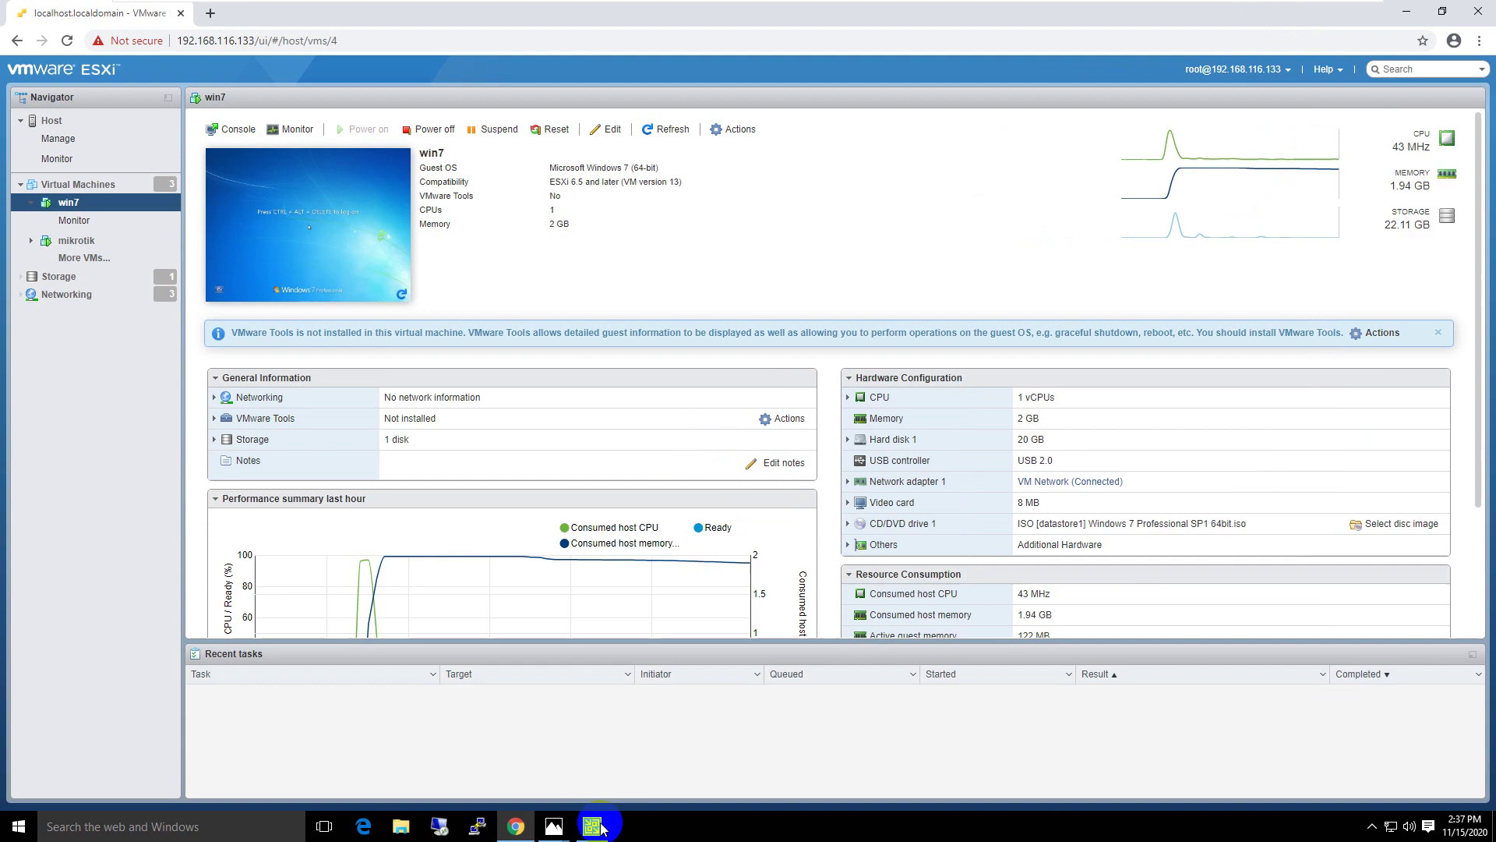
click(593, 826)
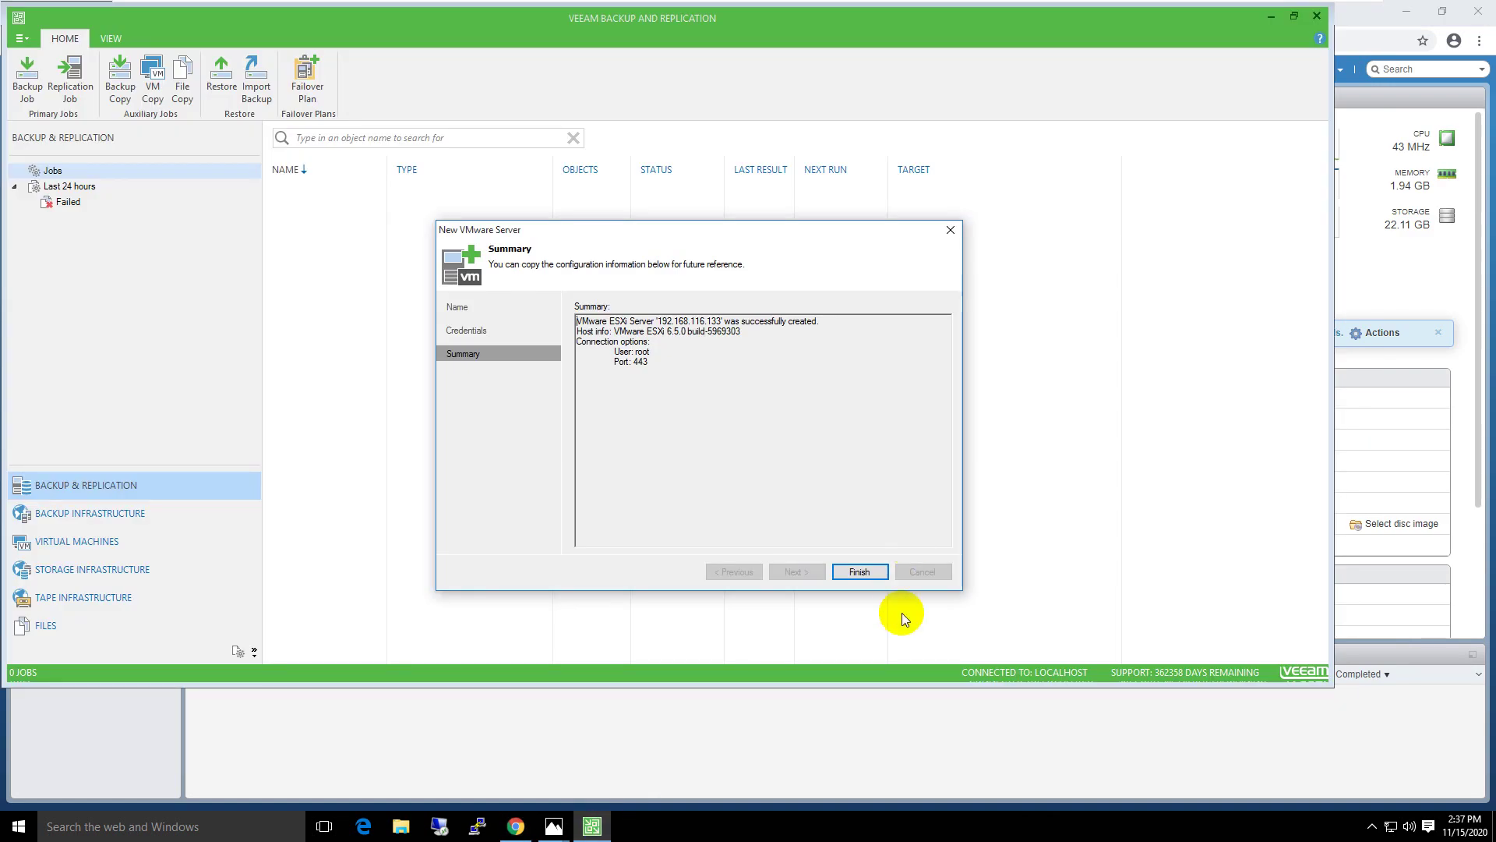
click(859, 572)
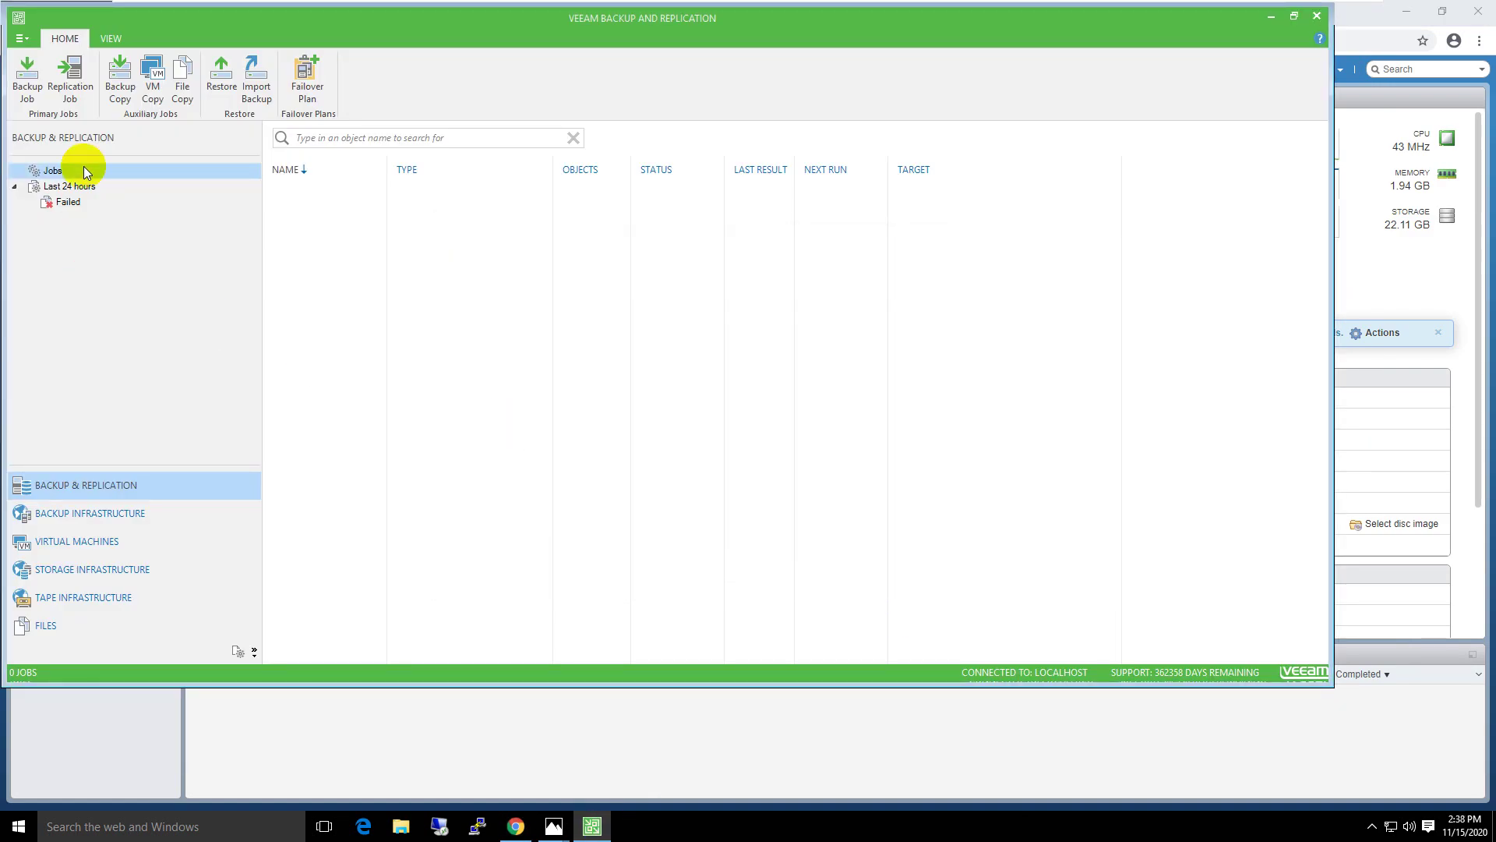
click(70, 186)
Start a new backup job named Window7 and add the win7 VM from the ESXi host.
click(104, 173)
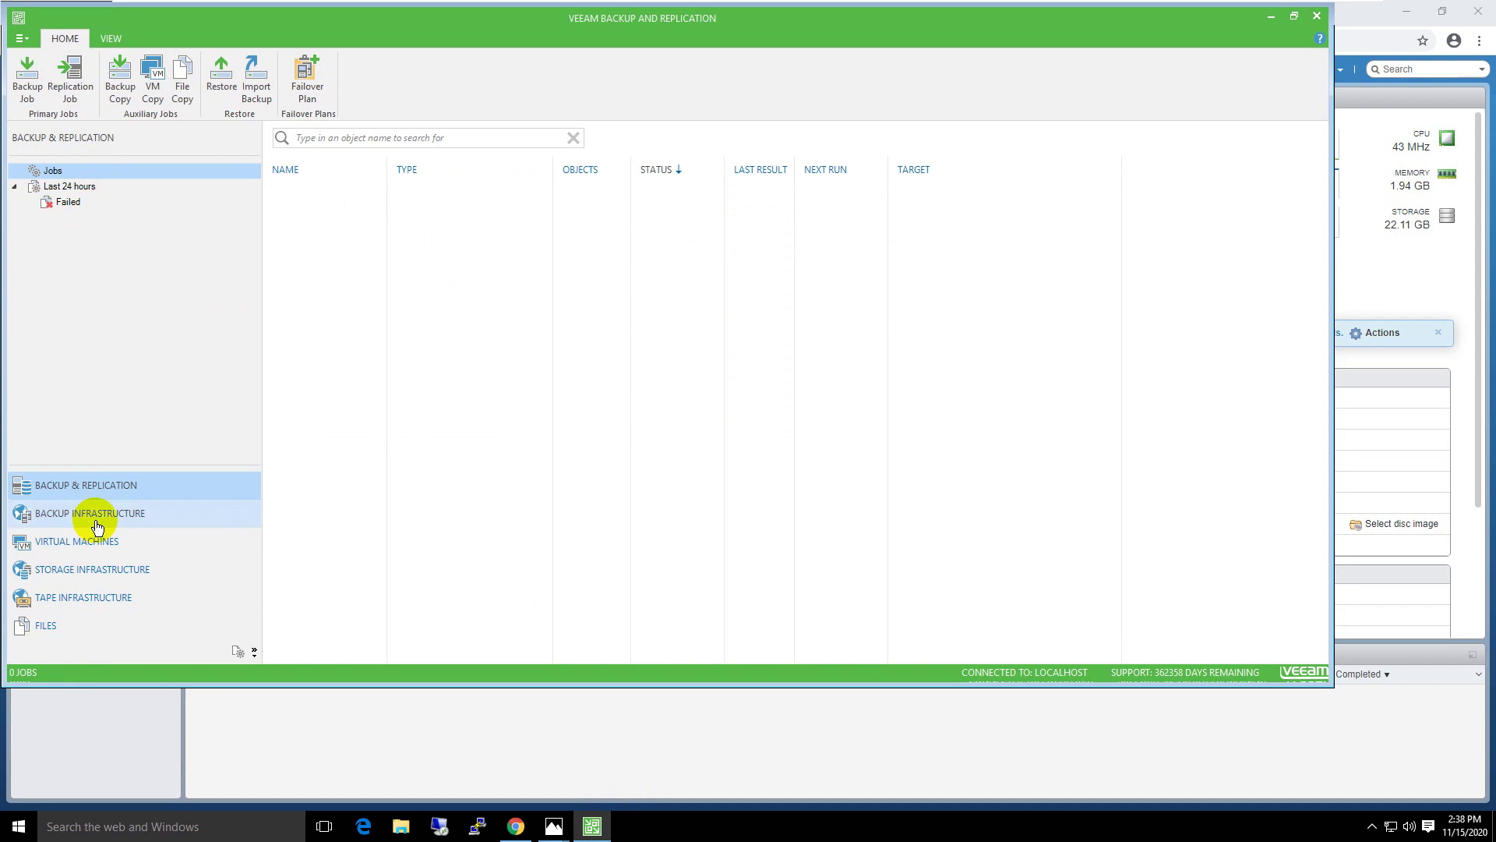
click(24, 70)
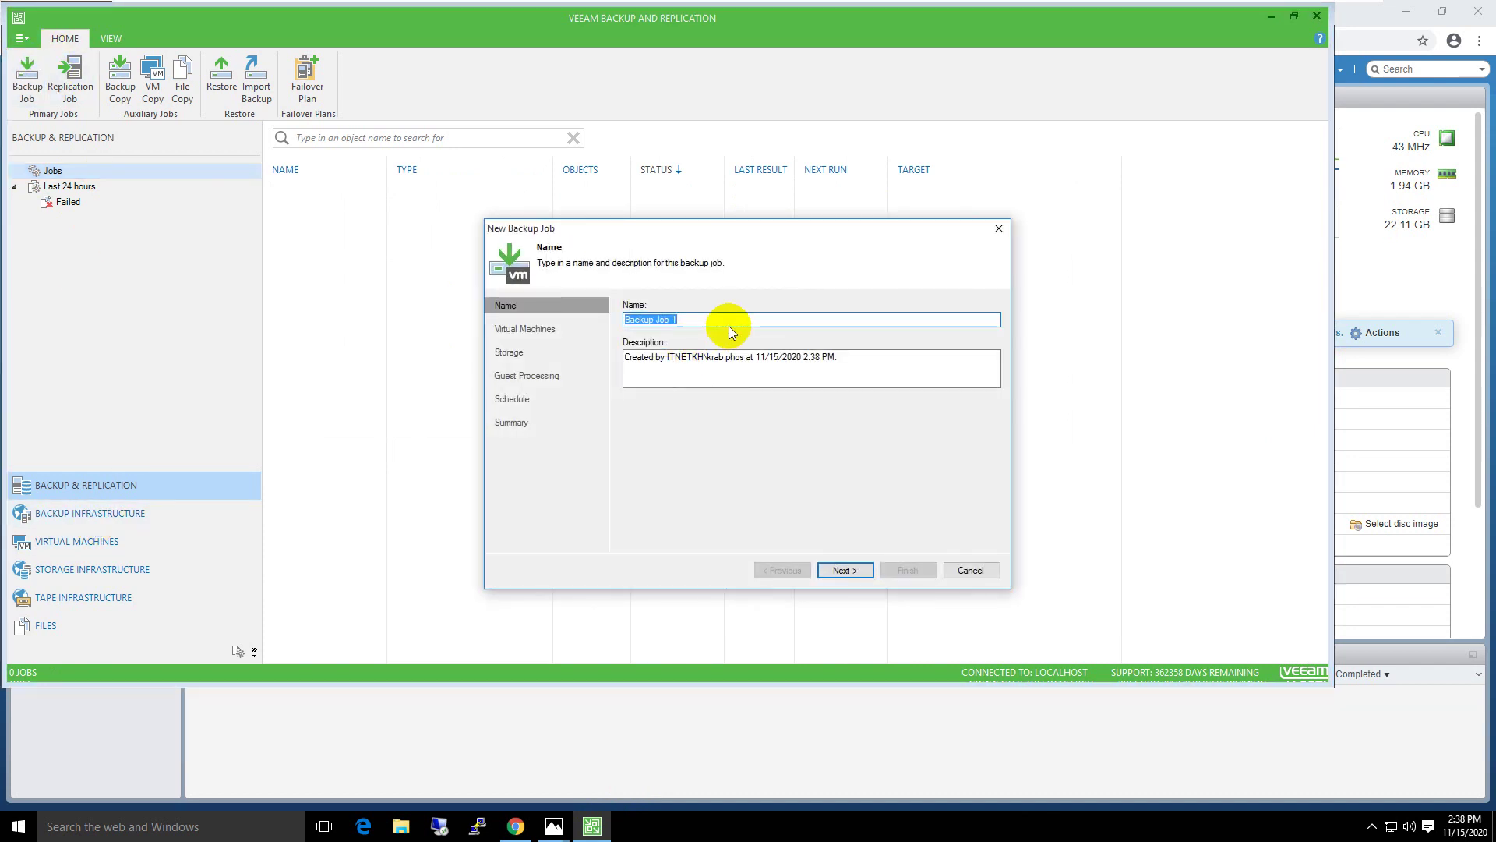
text(Window7)
click(857, 570)
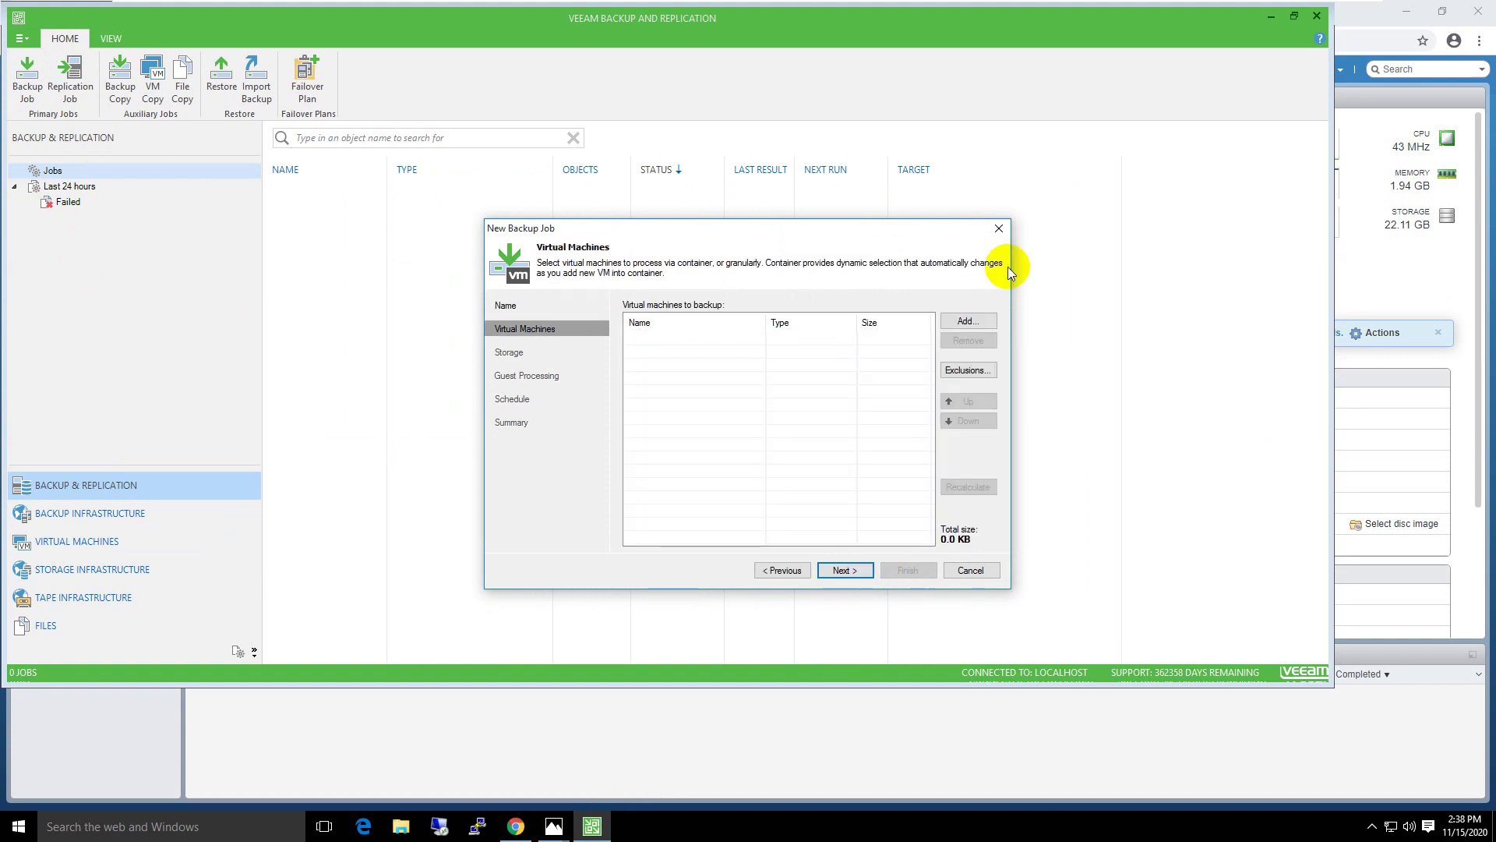
click(976, 319)
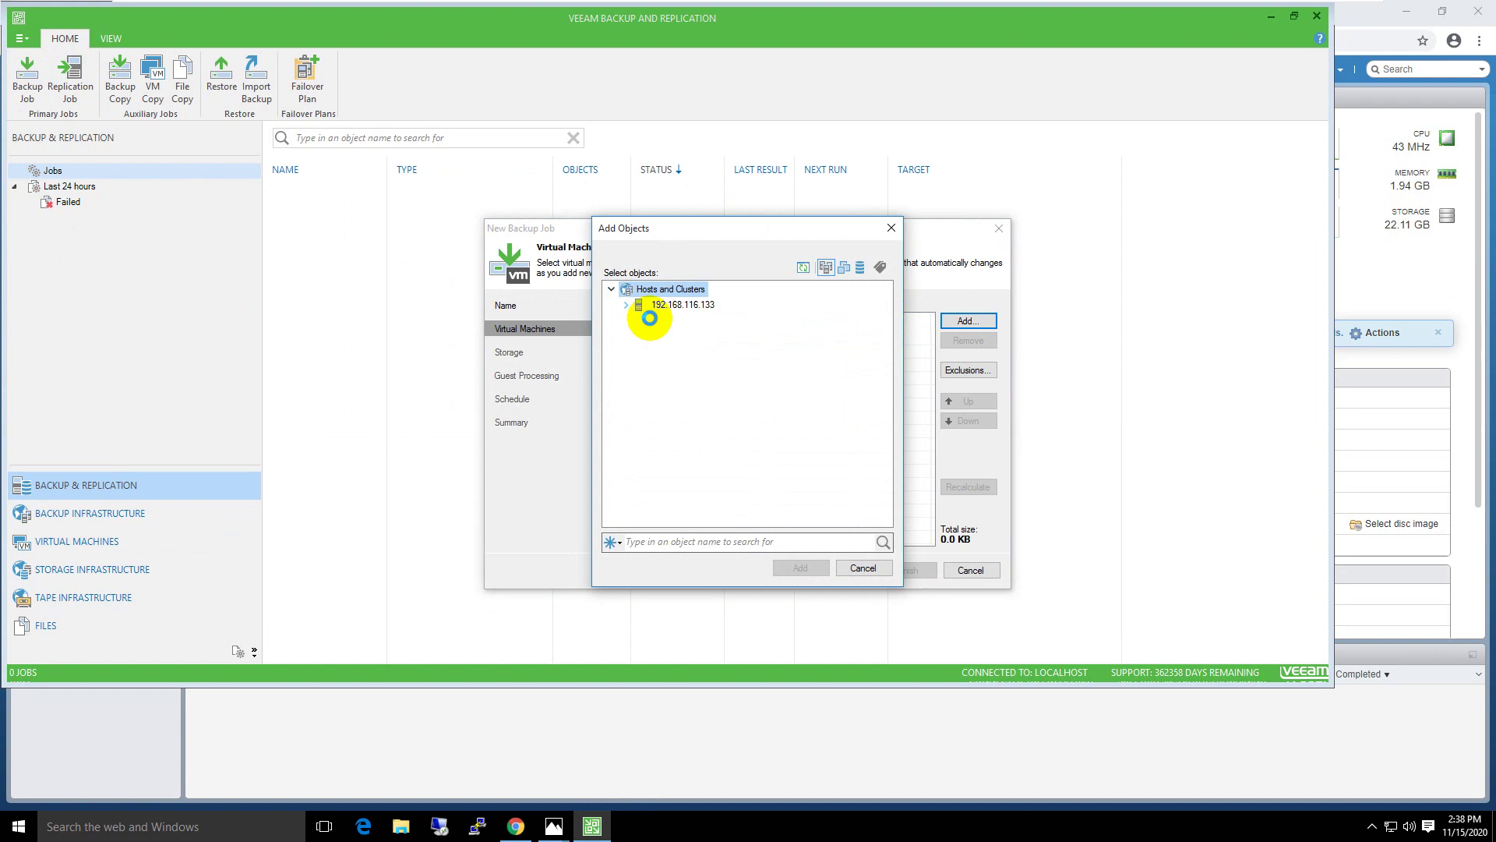
double_click(692, 306)
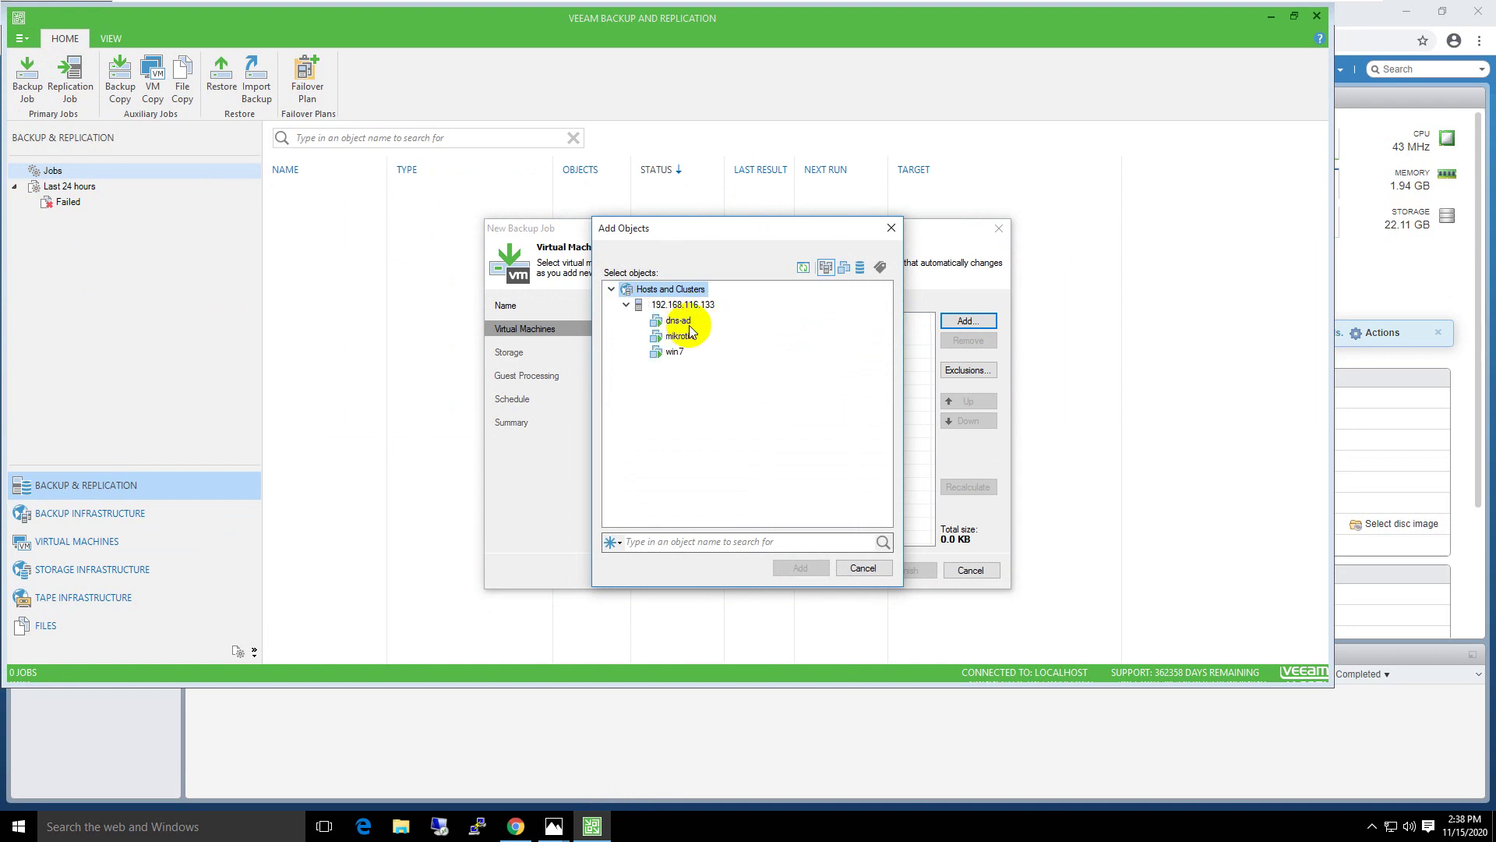
click(690, 336)
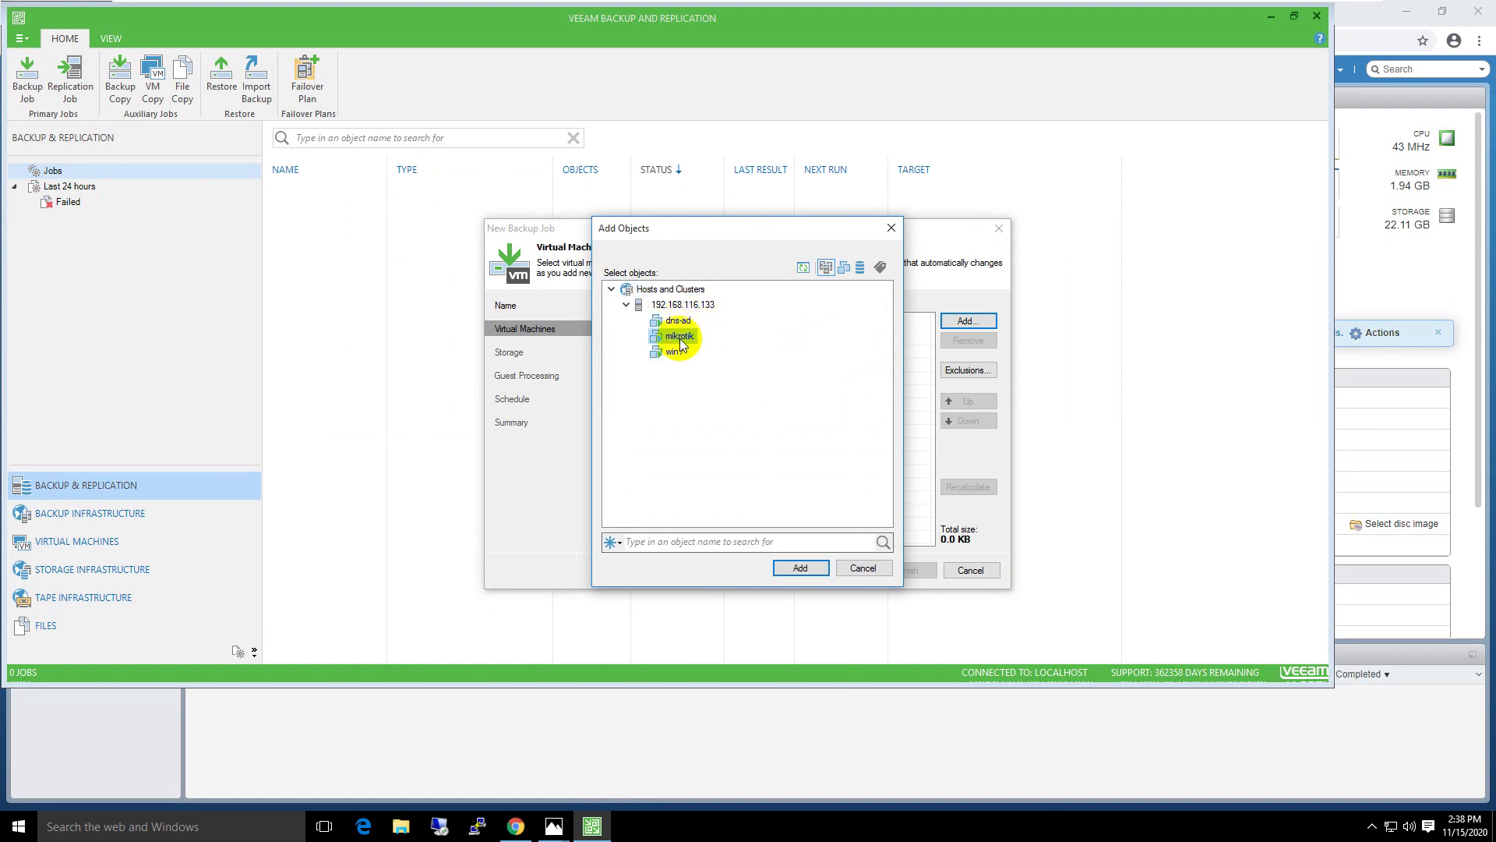
ctrl+click(676, 353)
click(800, 567)
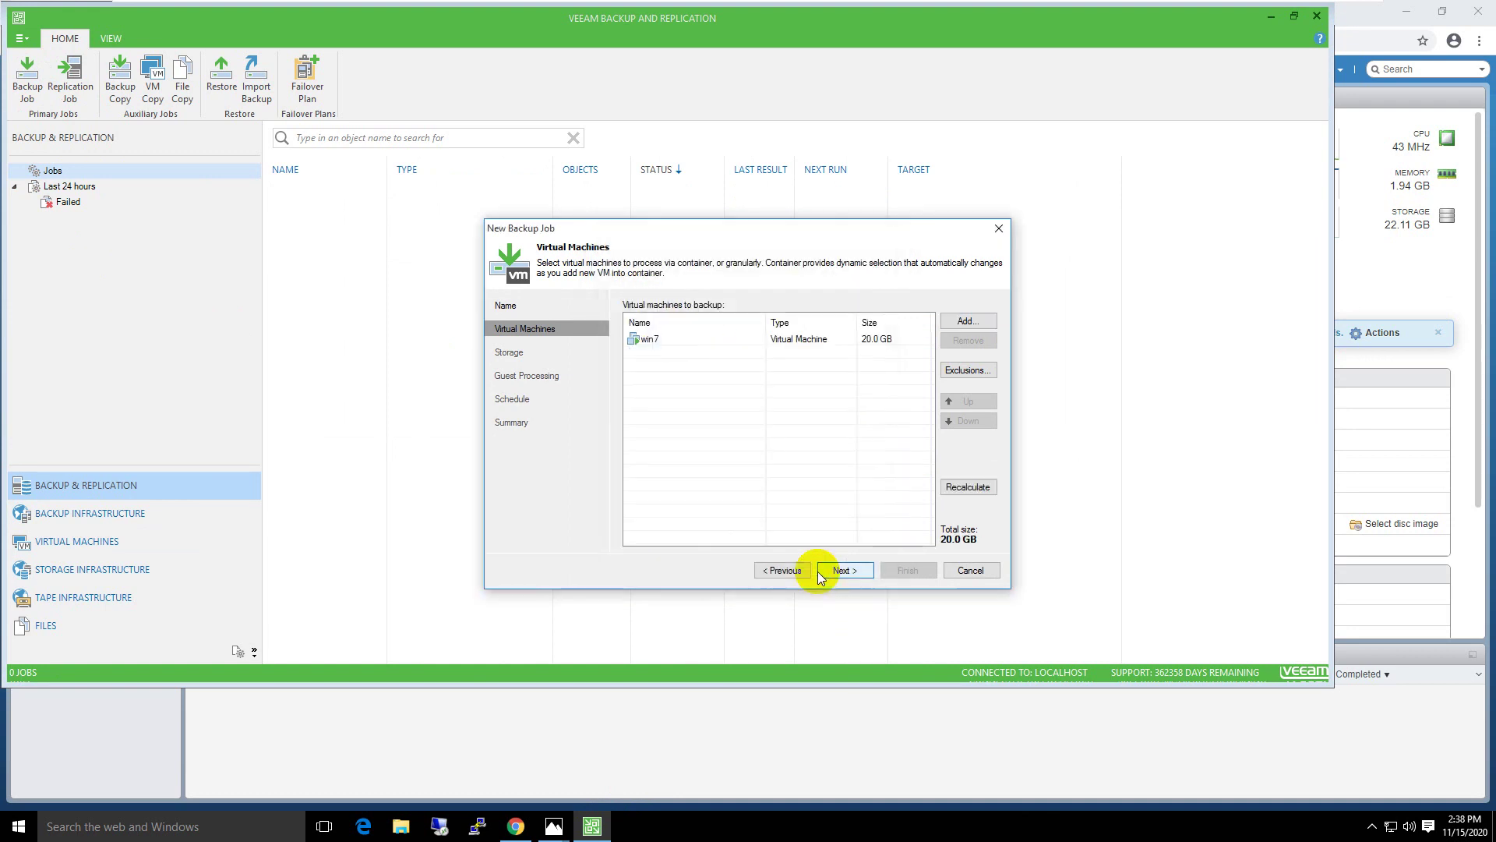
click(848, 570)
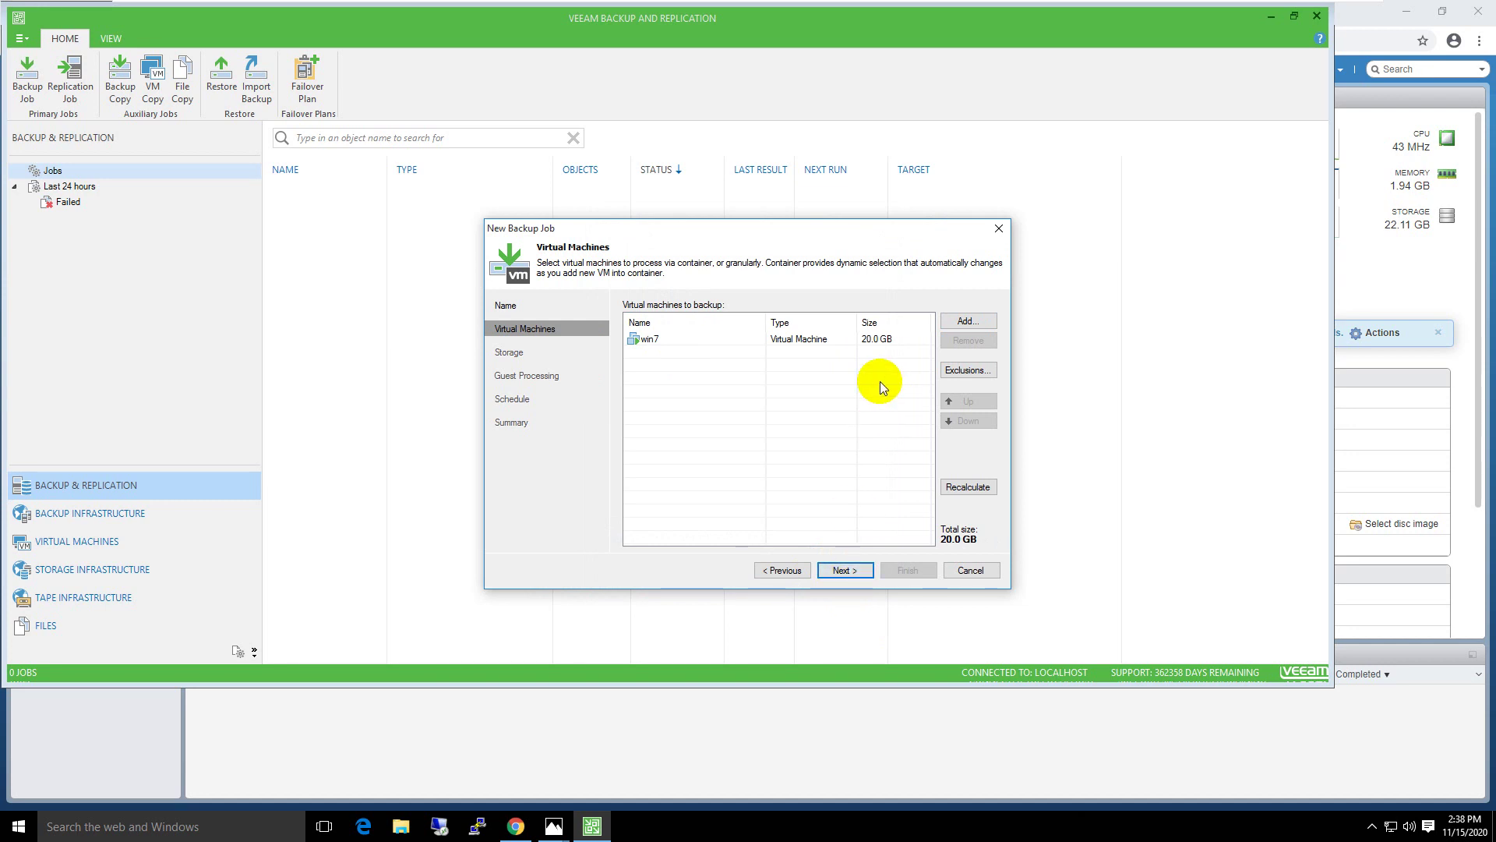
Change the number of restore points to keep in the storage settings.
click(845, 569)
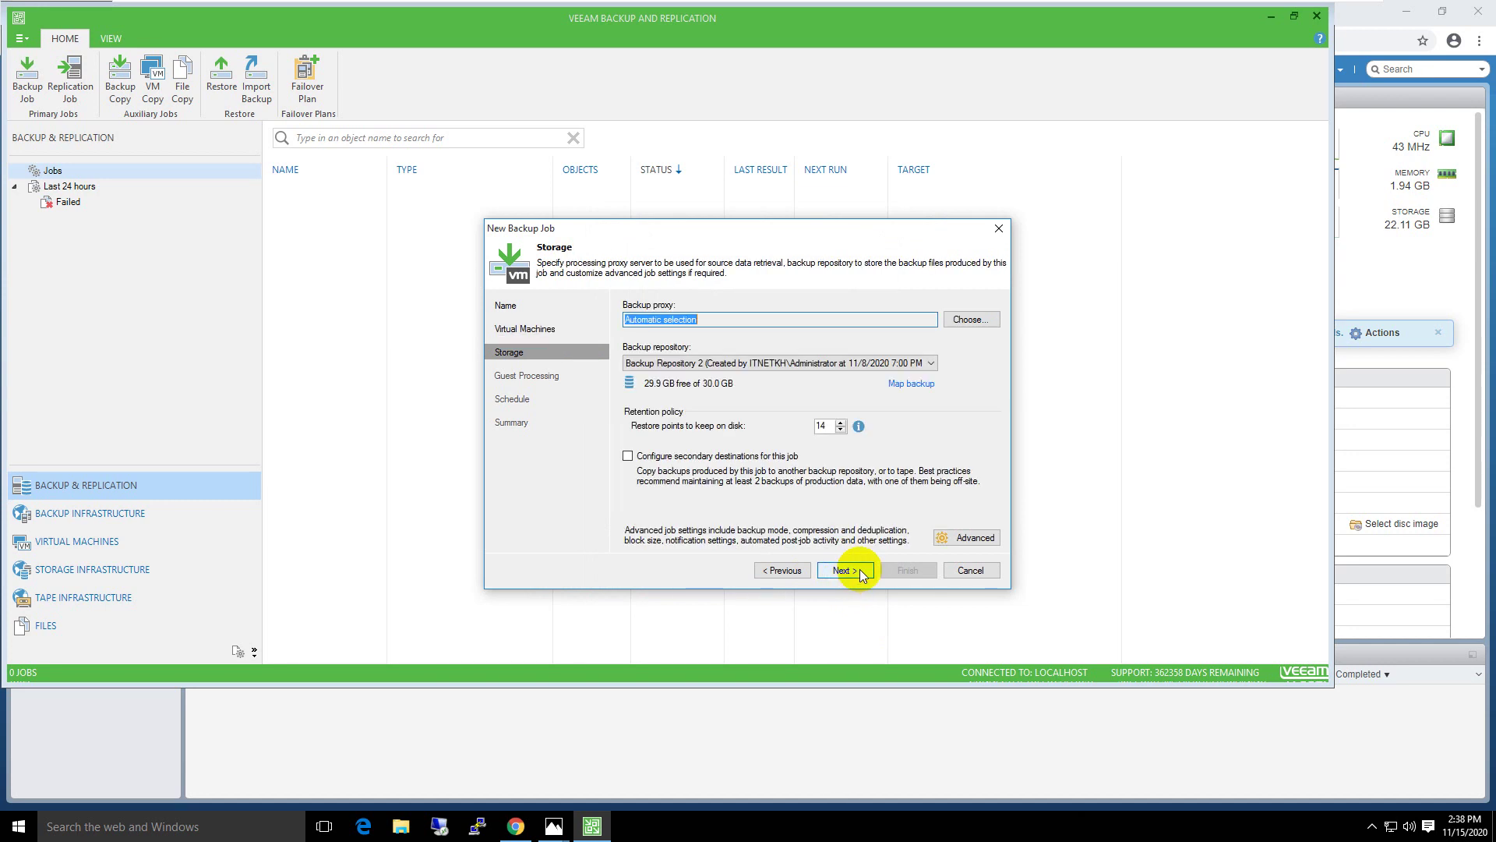
click(729, 320)
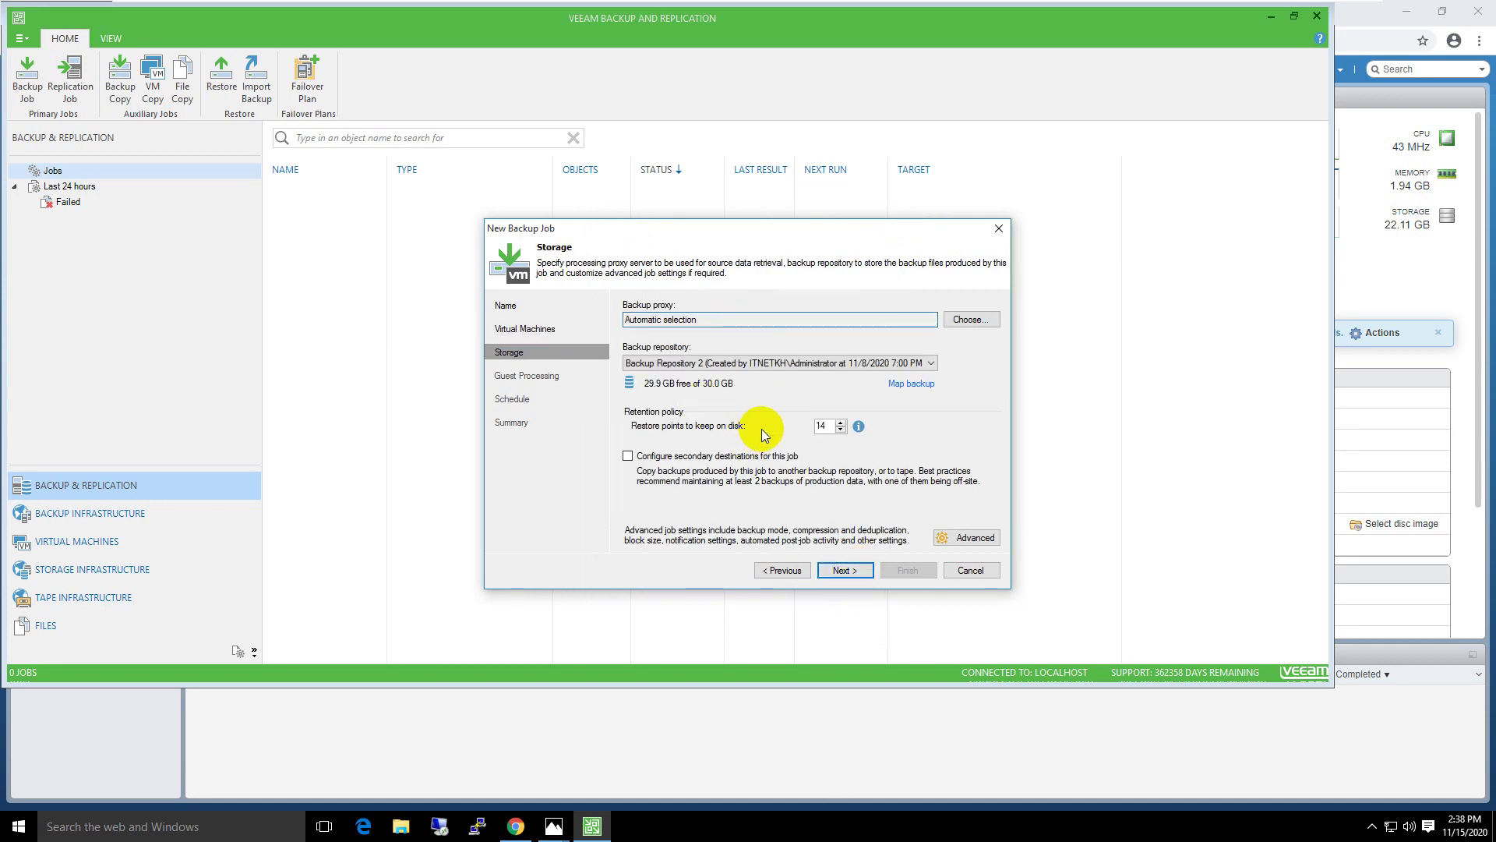
click(830, 427)
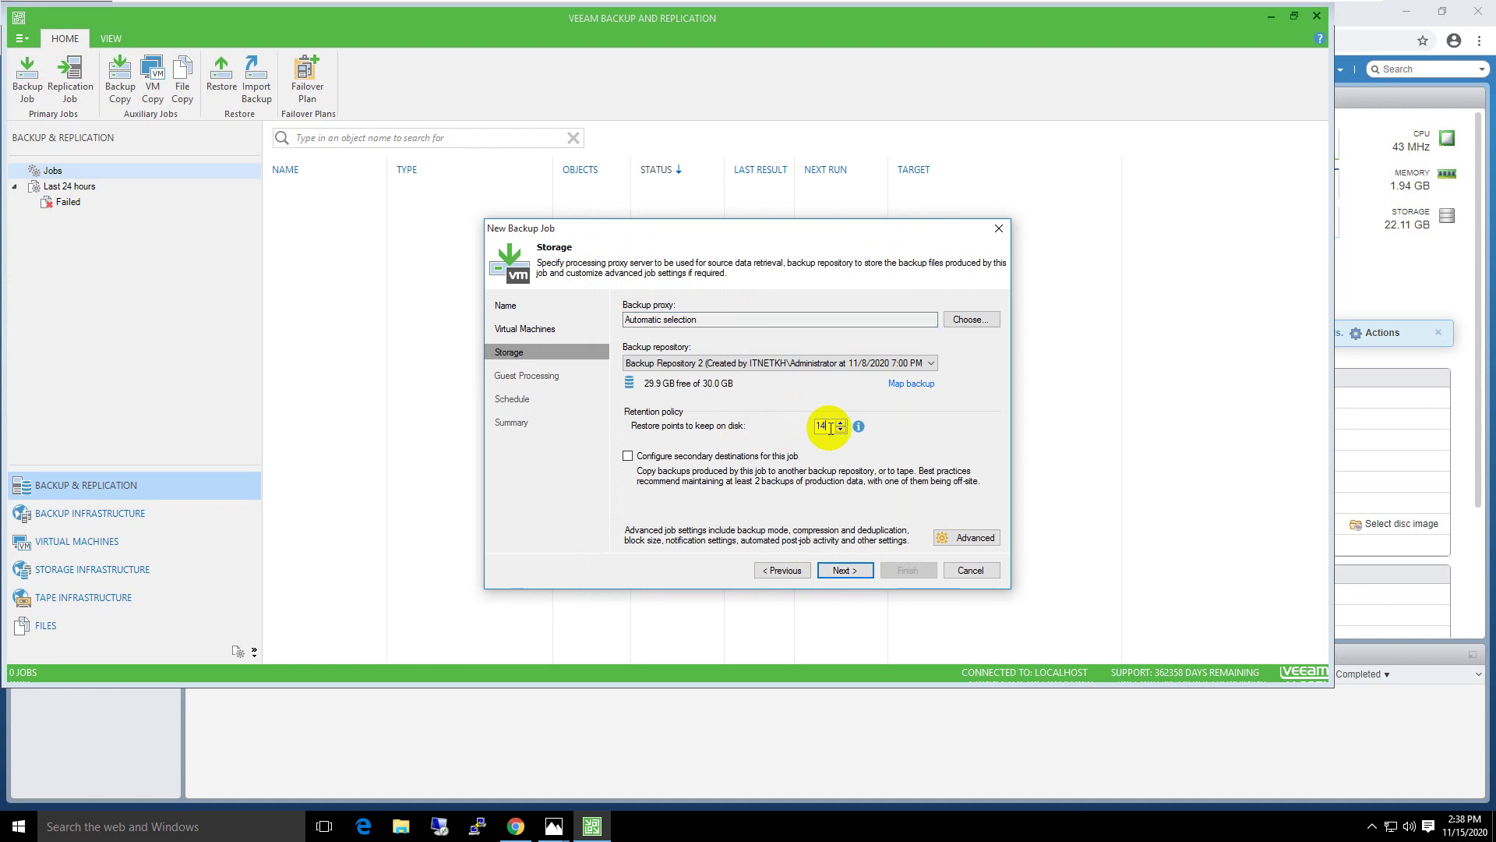
drag(830, 427, 804, 424)
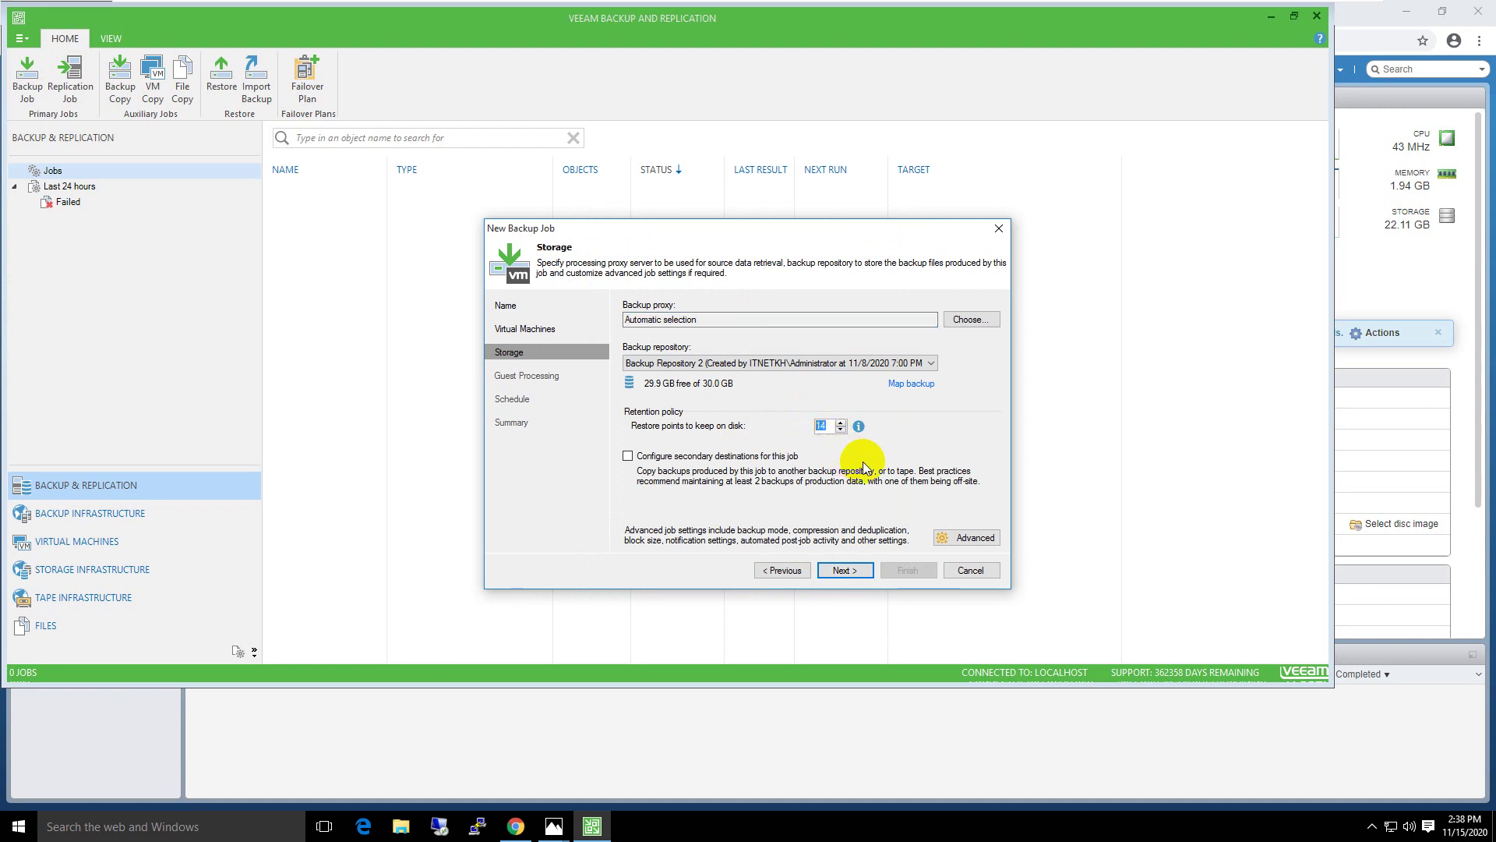
click(845, 571)
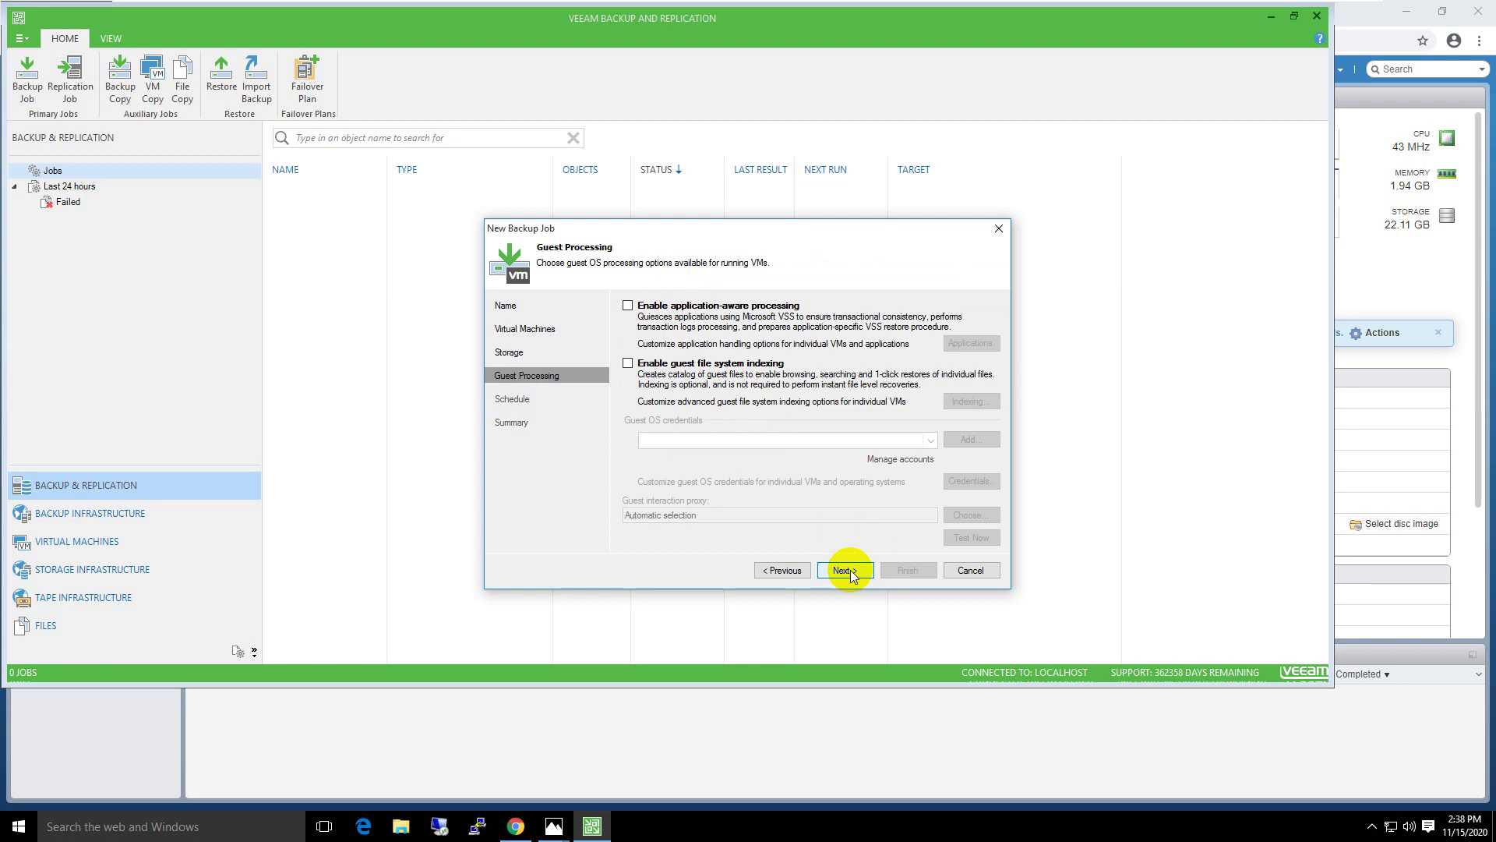
Schedule the job periodically every 5 minutes, create it, and run it on finish.
click(851, 575)
click(655, 305)
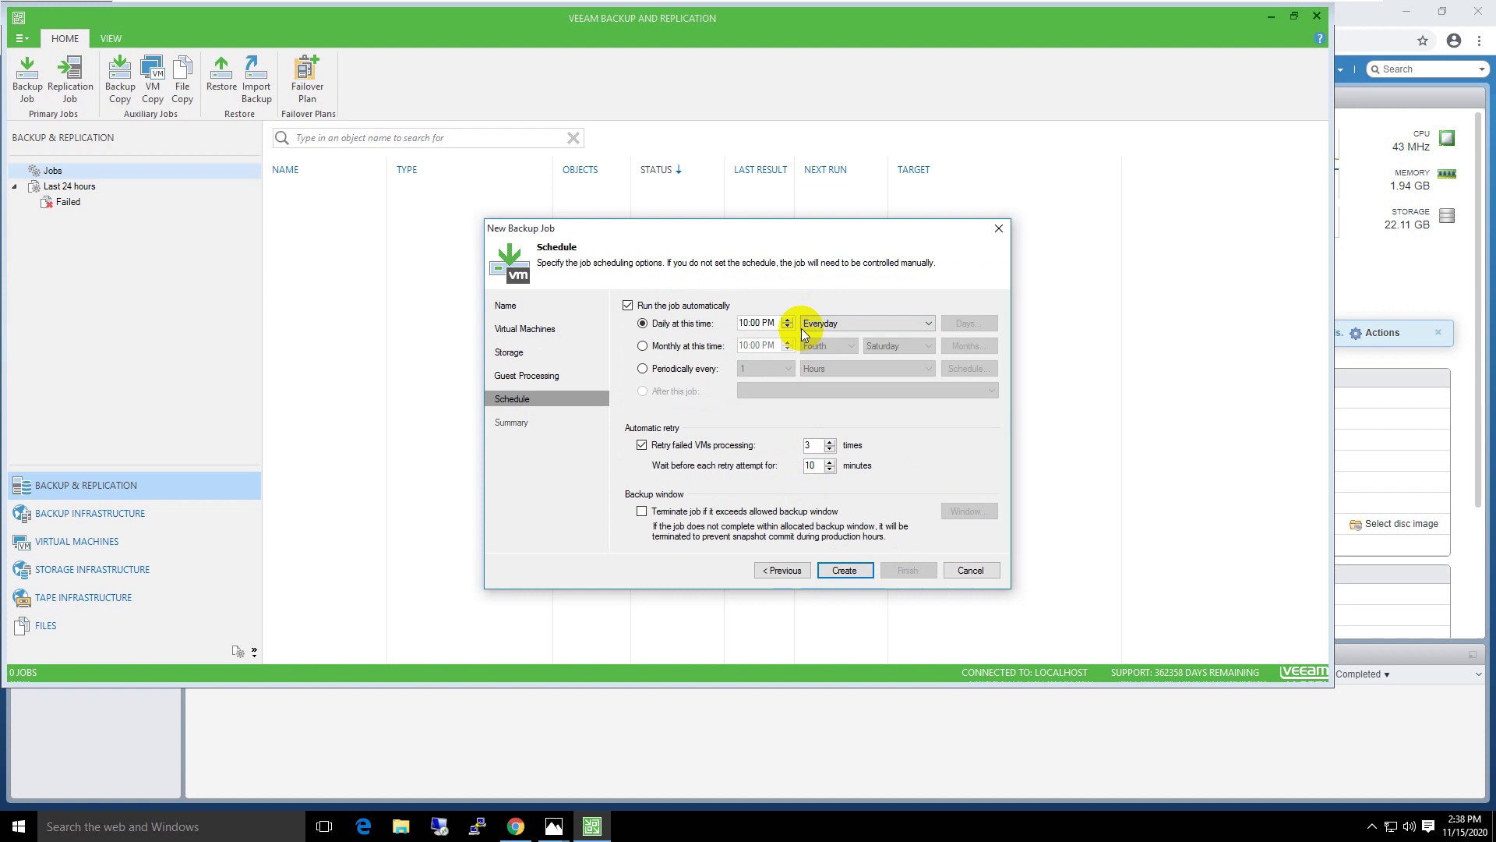
click(664, 366)
click(836, 371)
click(828, 391)
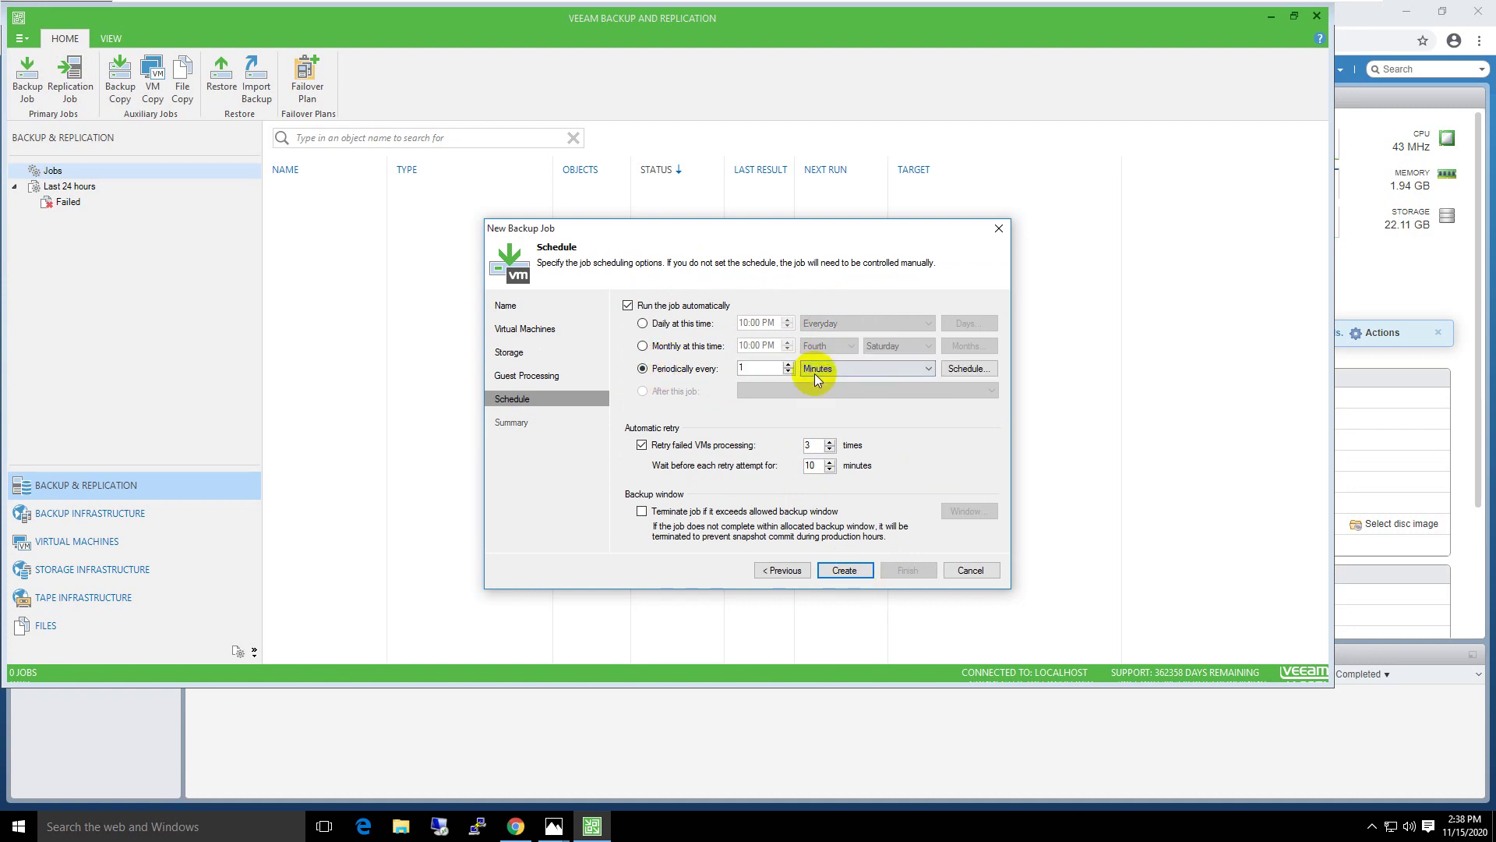
text(5)
click(844, 570)
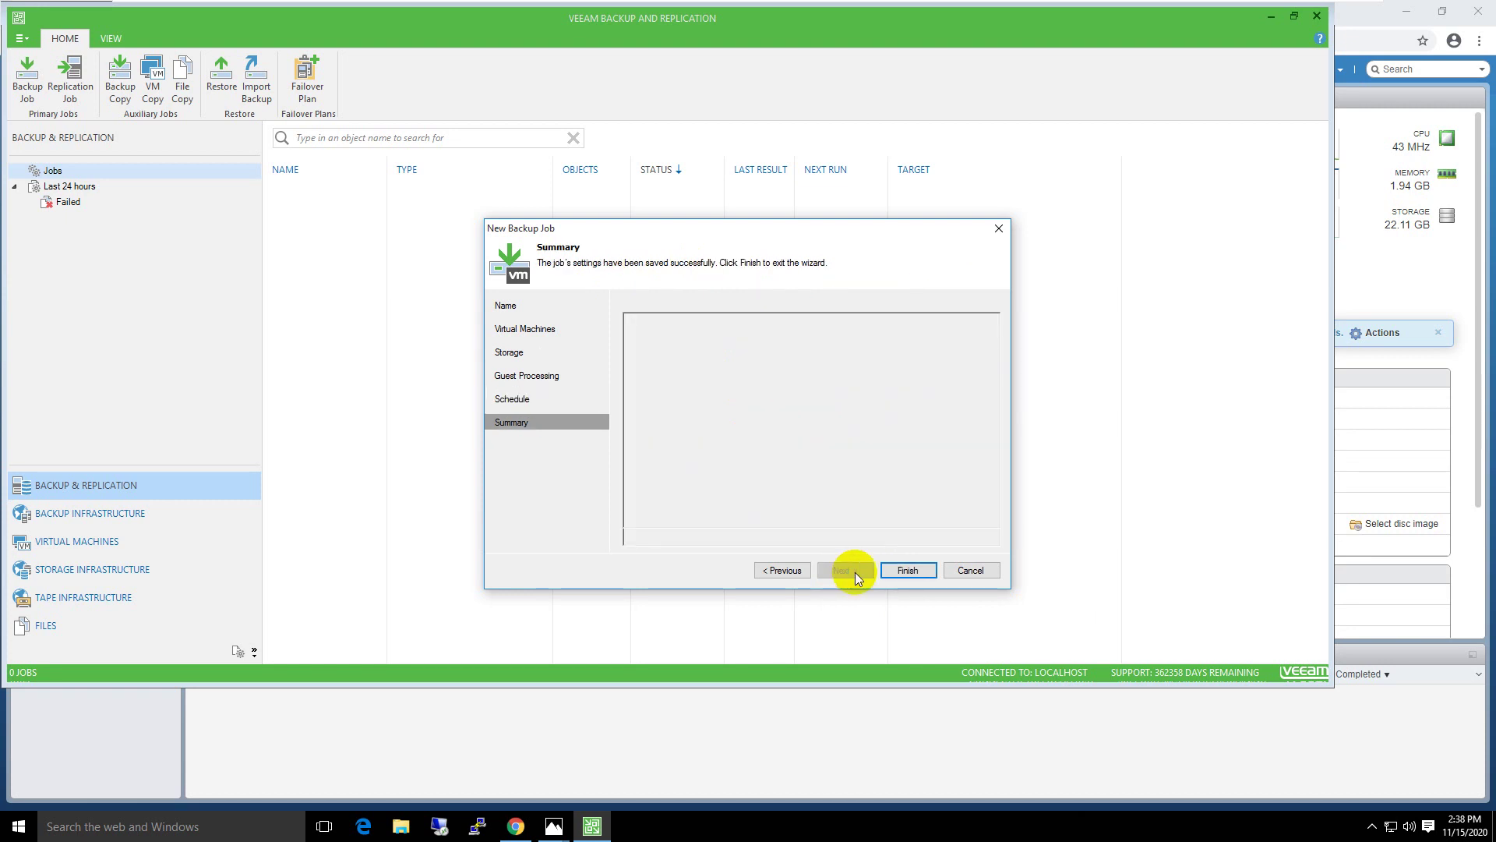
click(688, 540)
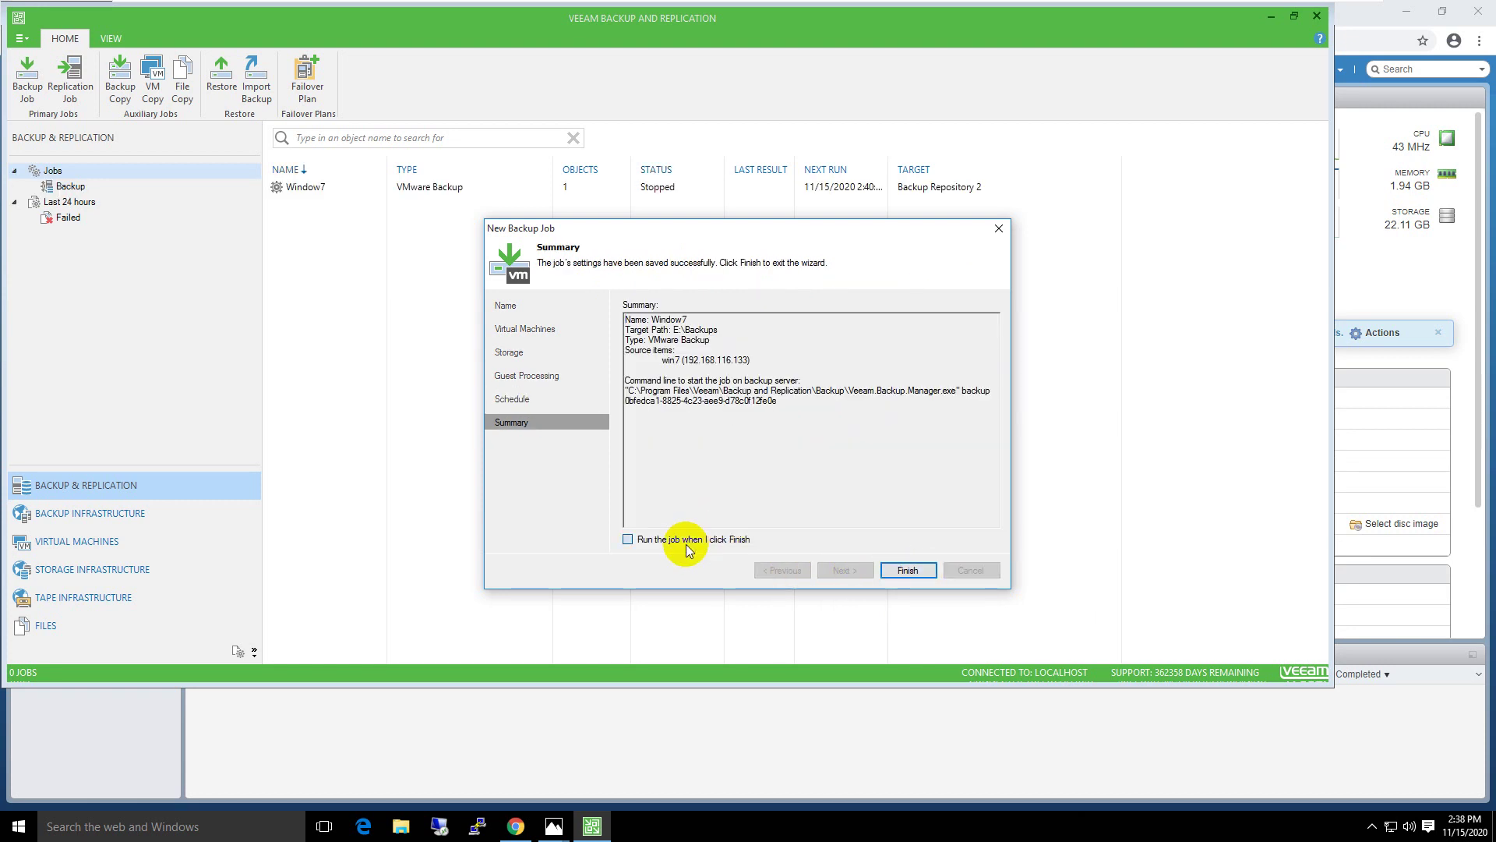
click(922, 573)
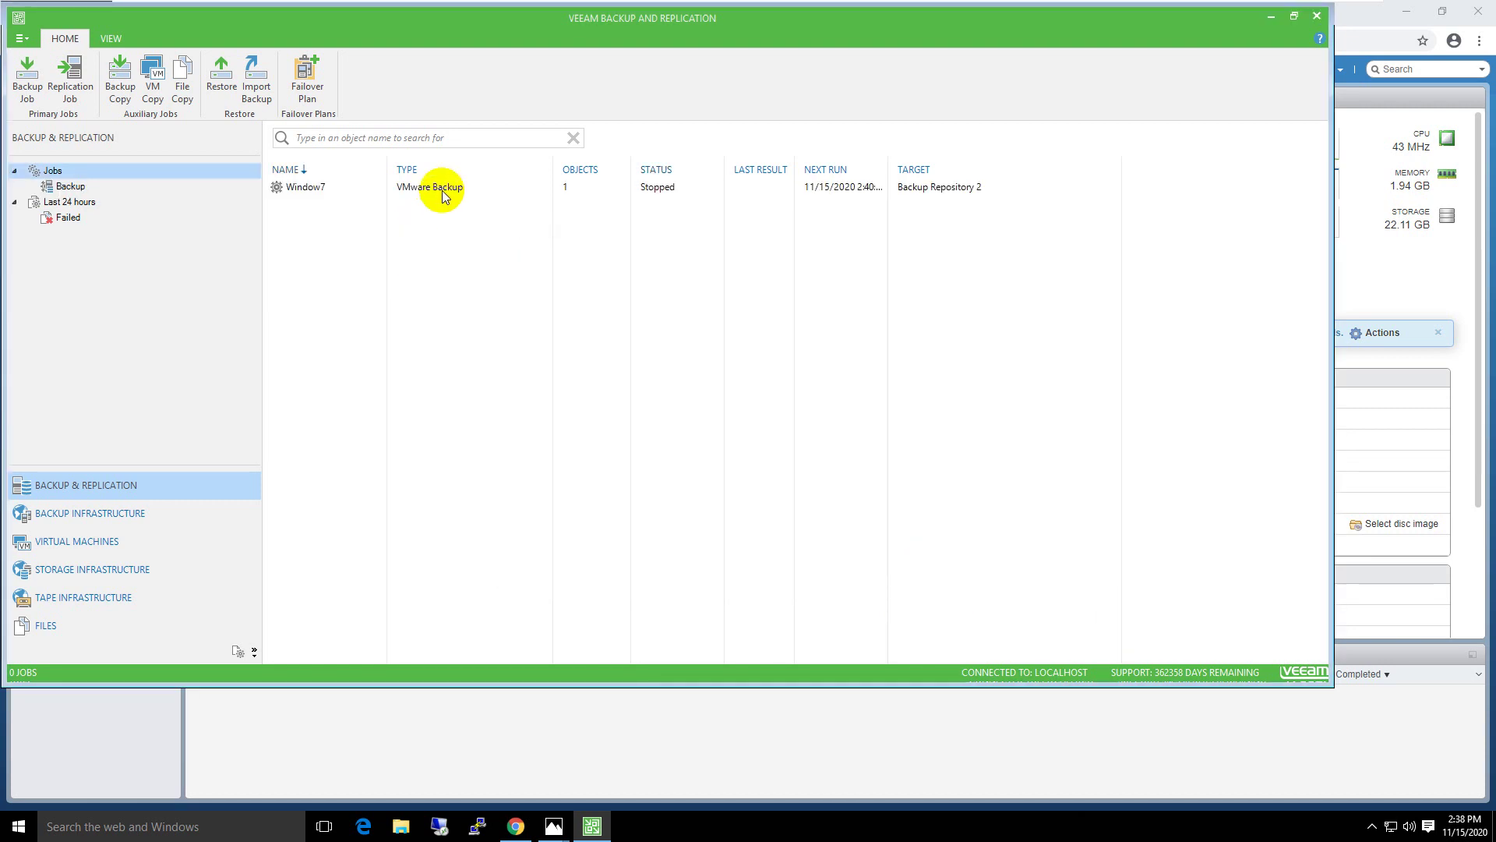
Check the Window7 job's progress, then start a new backup job named Mikrotik.
click(442, 190)
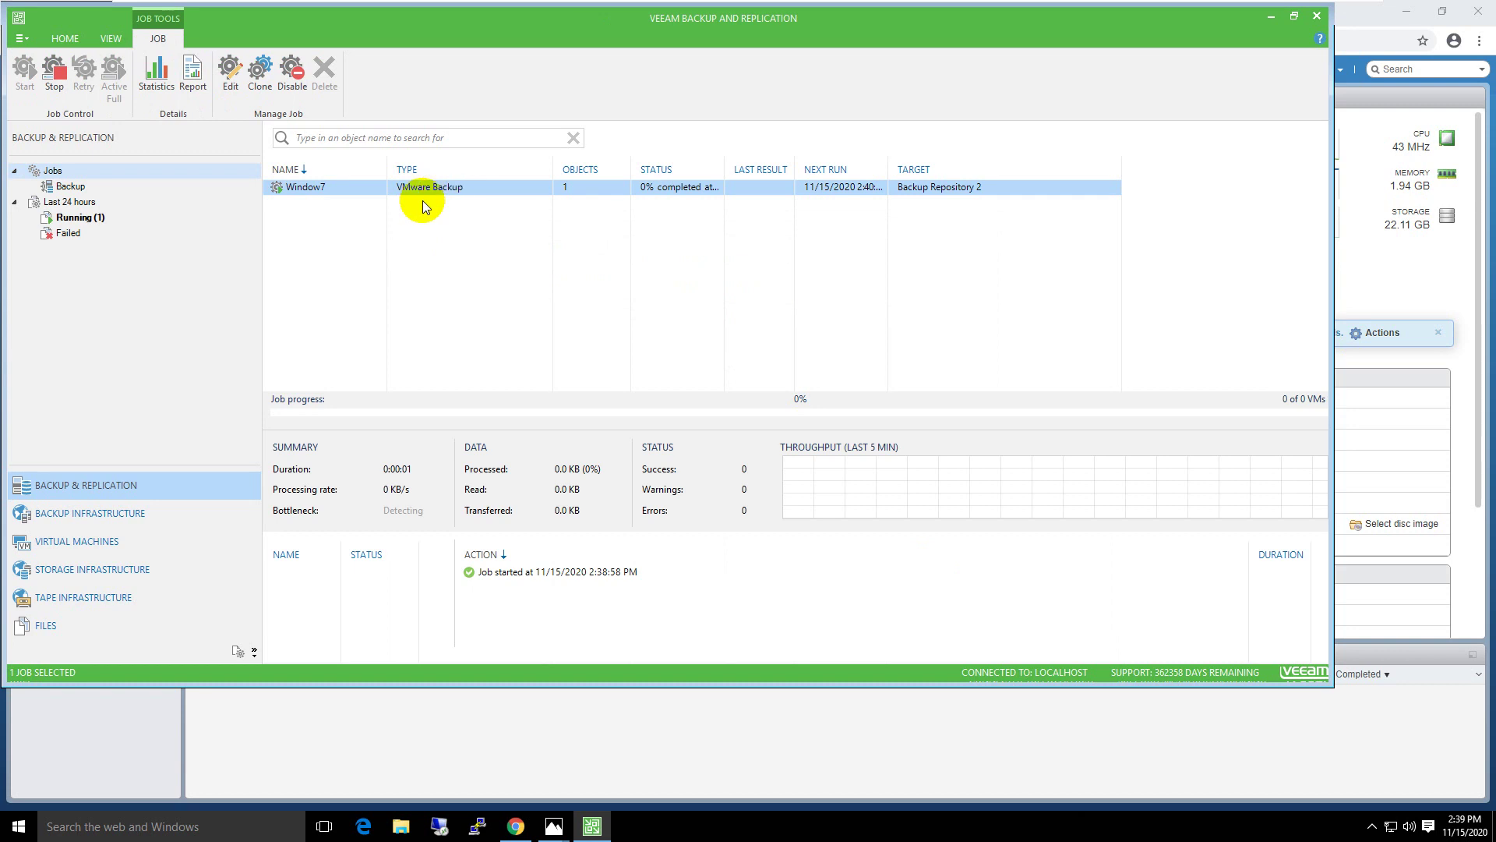
click(74, 175)
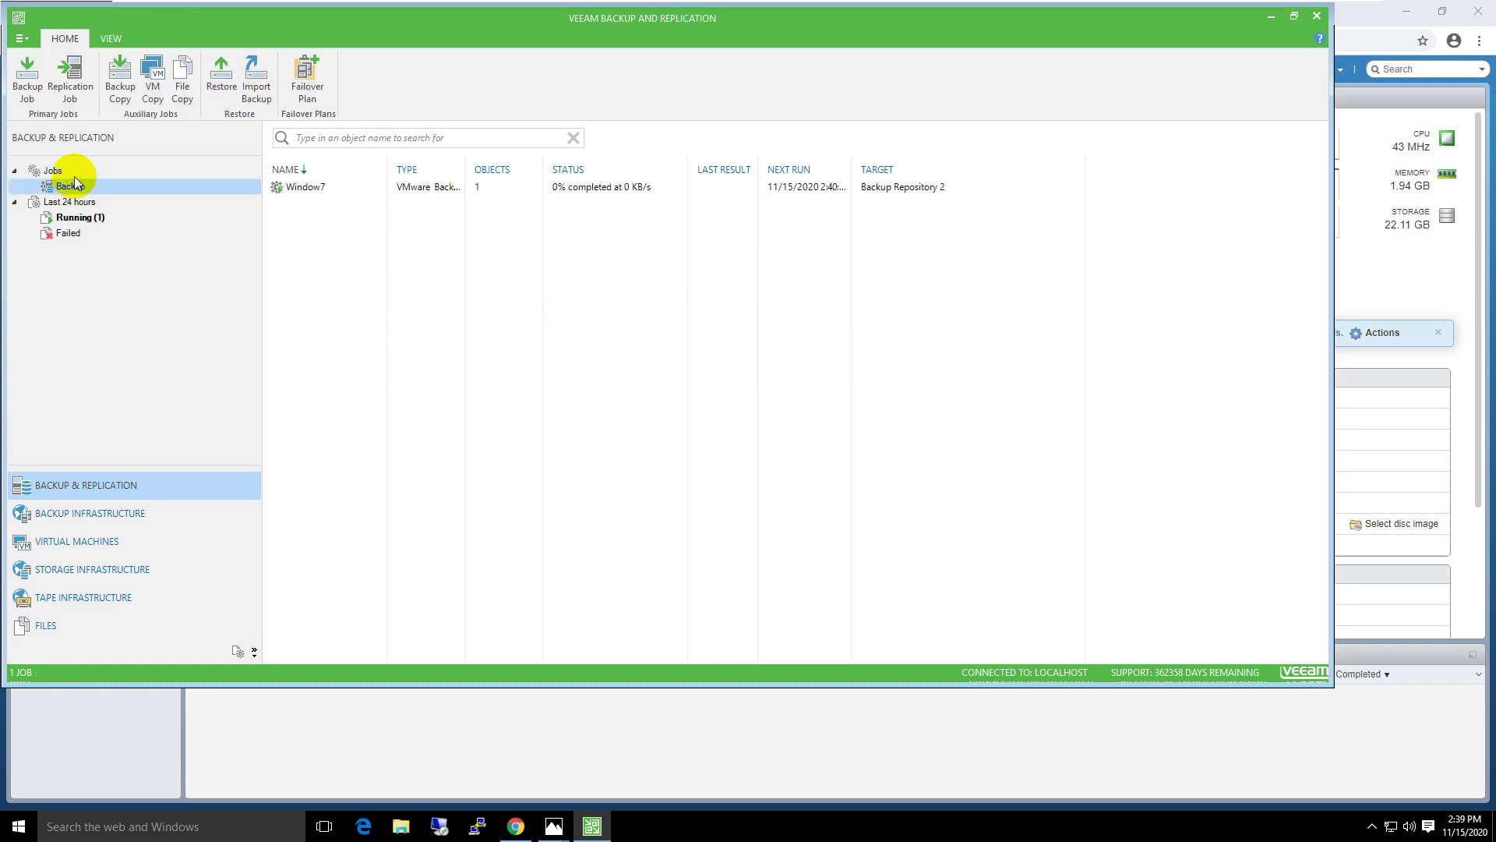
right_click(76, 176)
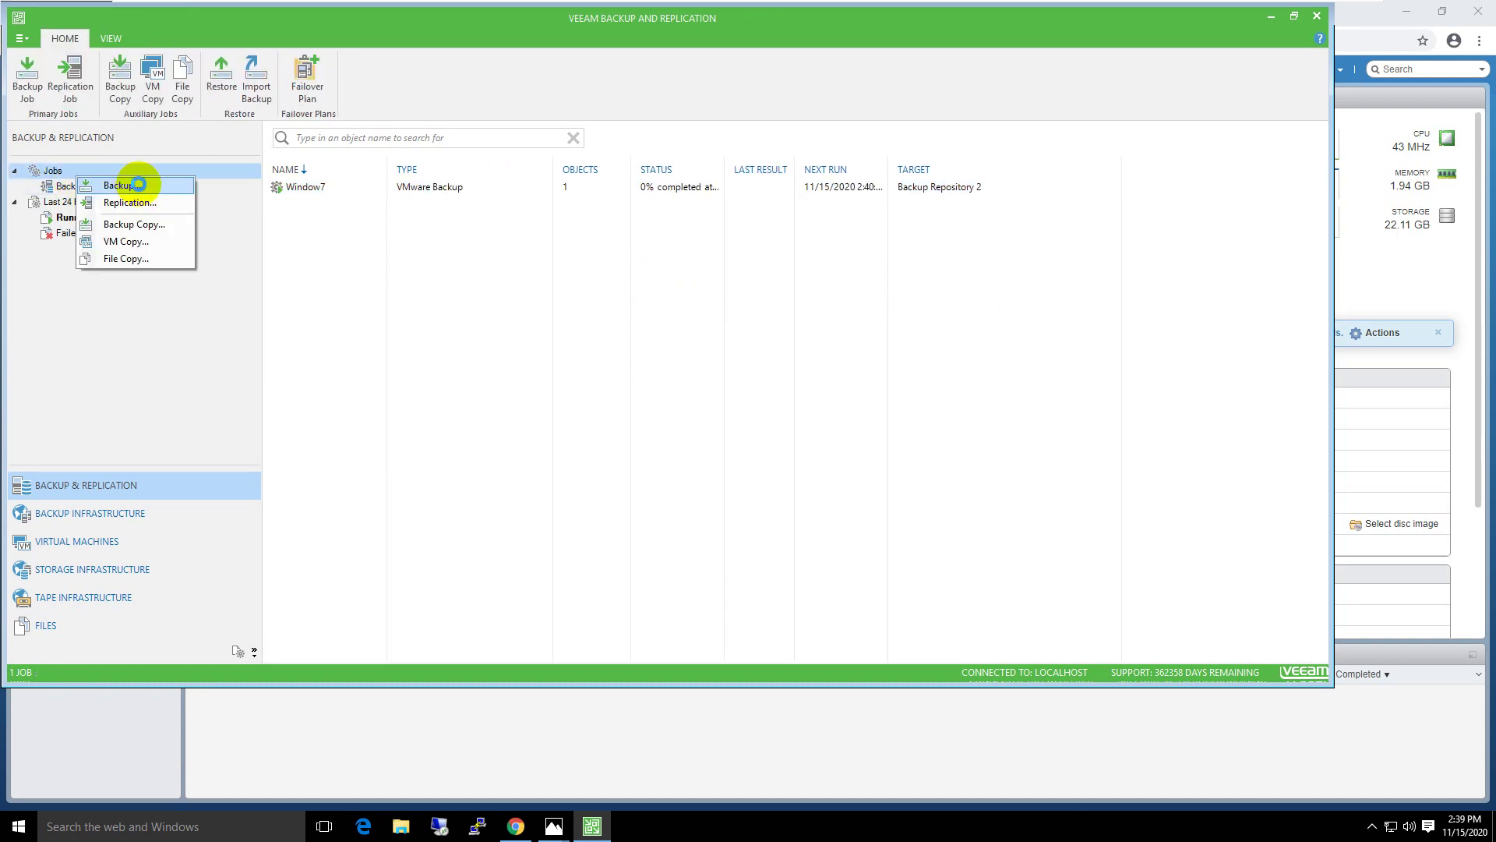
click(128, 175)
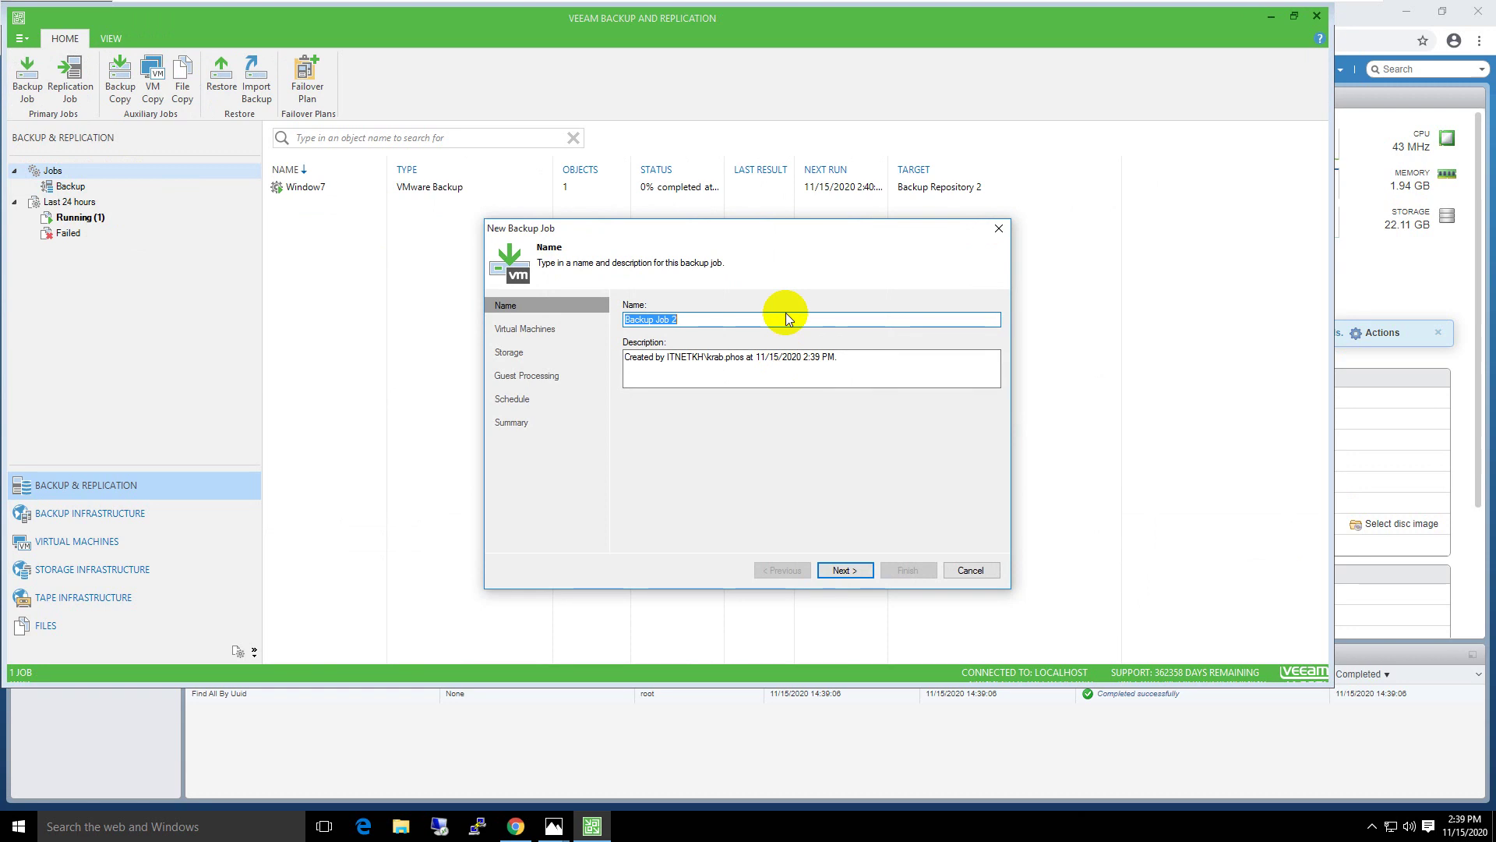
text(Mikrotik)
click(839, 569)
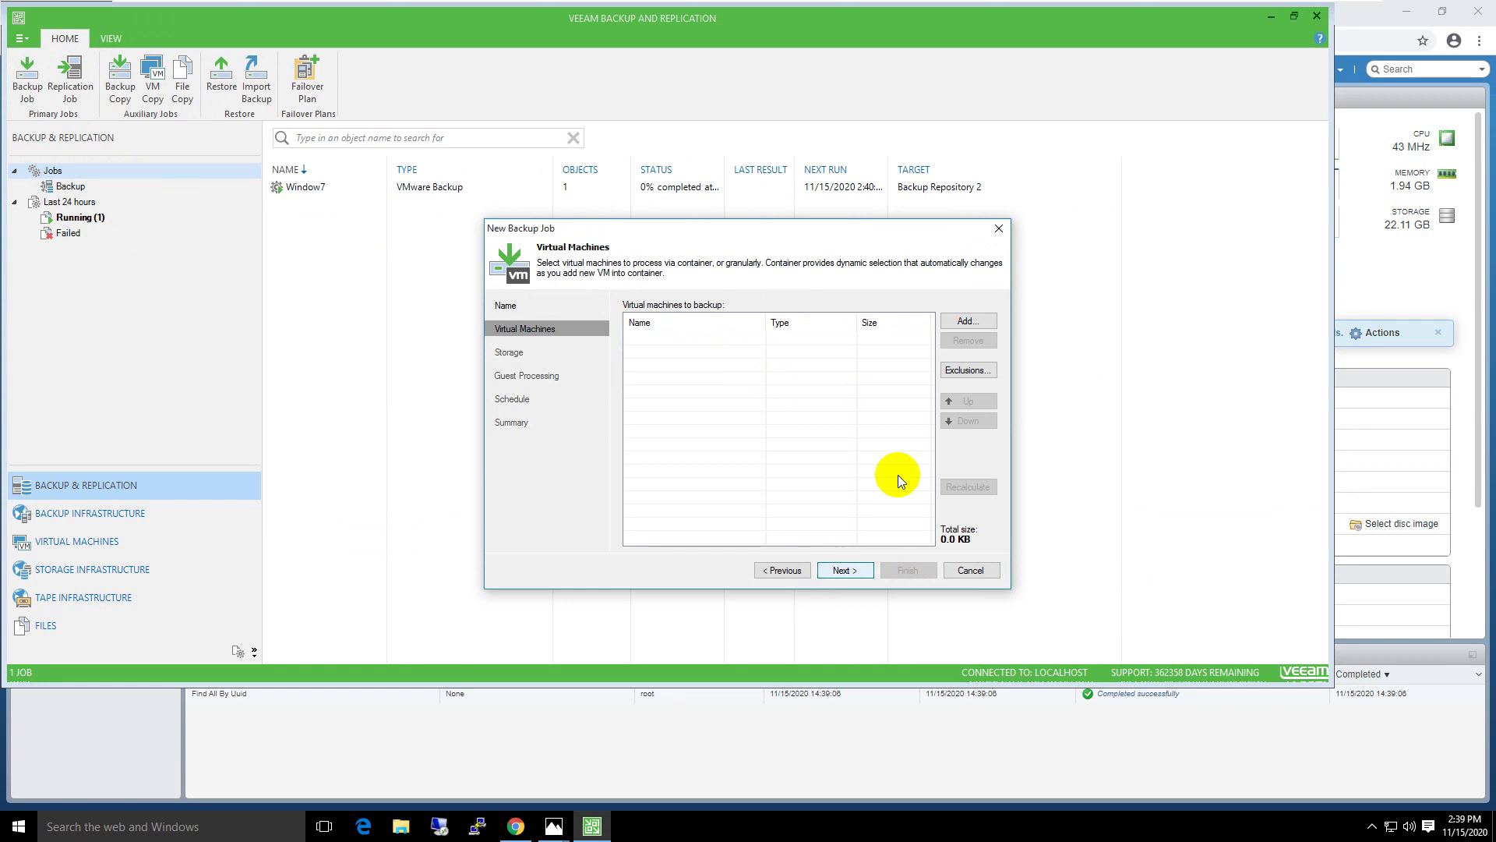
Add the mikrotik VM and keep the default storage and guest processing settings.
click(965, 323)
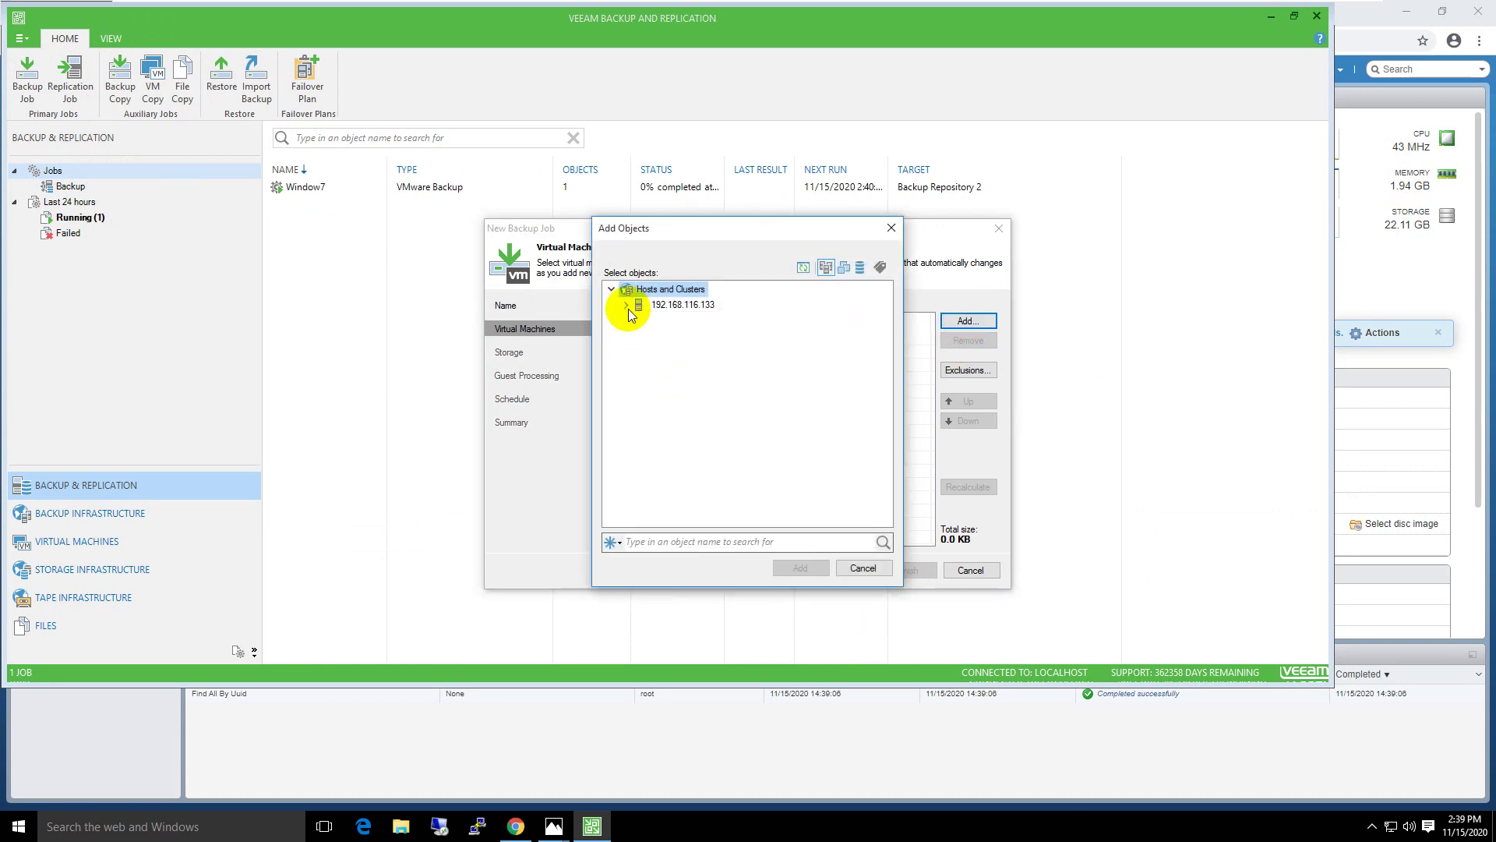
click(626, 305)
click(679, 336)
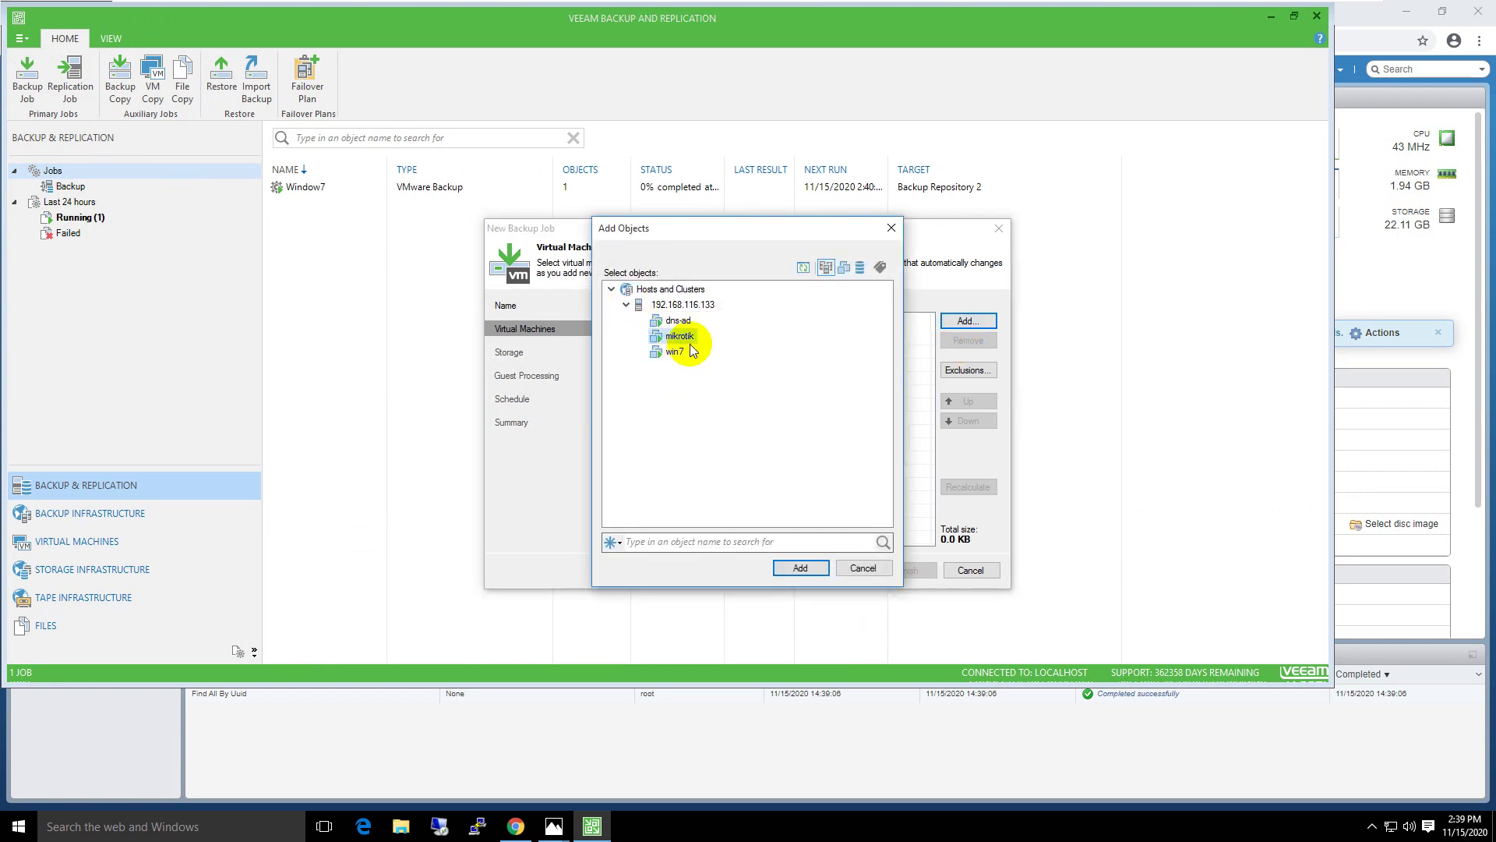
click(800, 568)
click(845, 570)
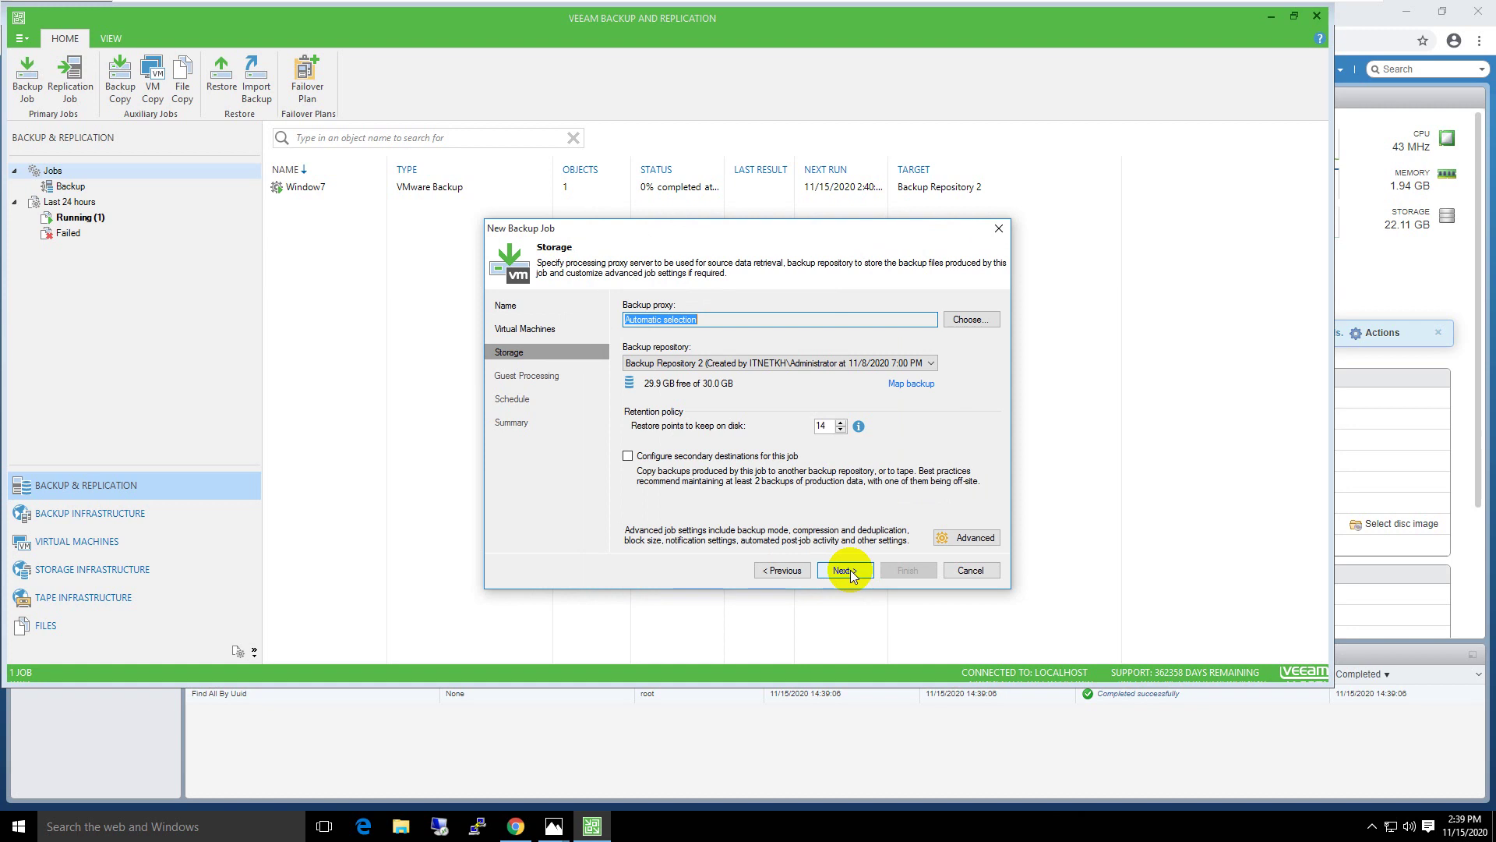
click(845, 570)
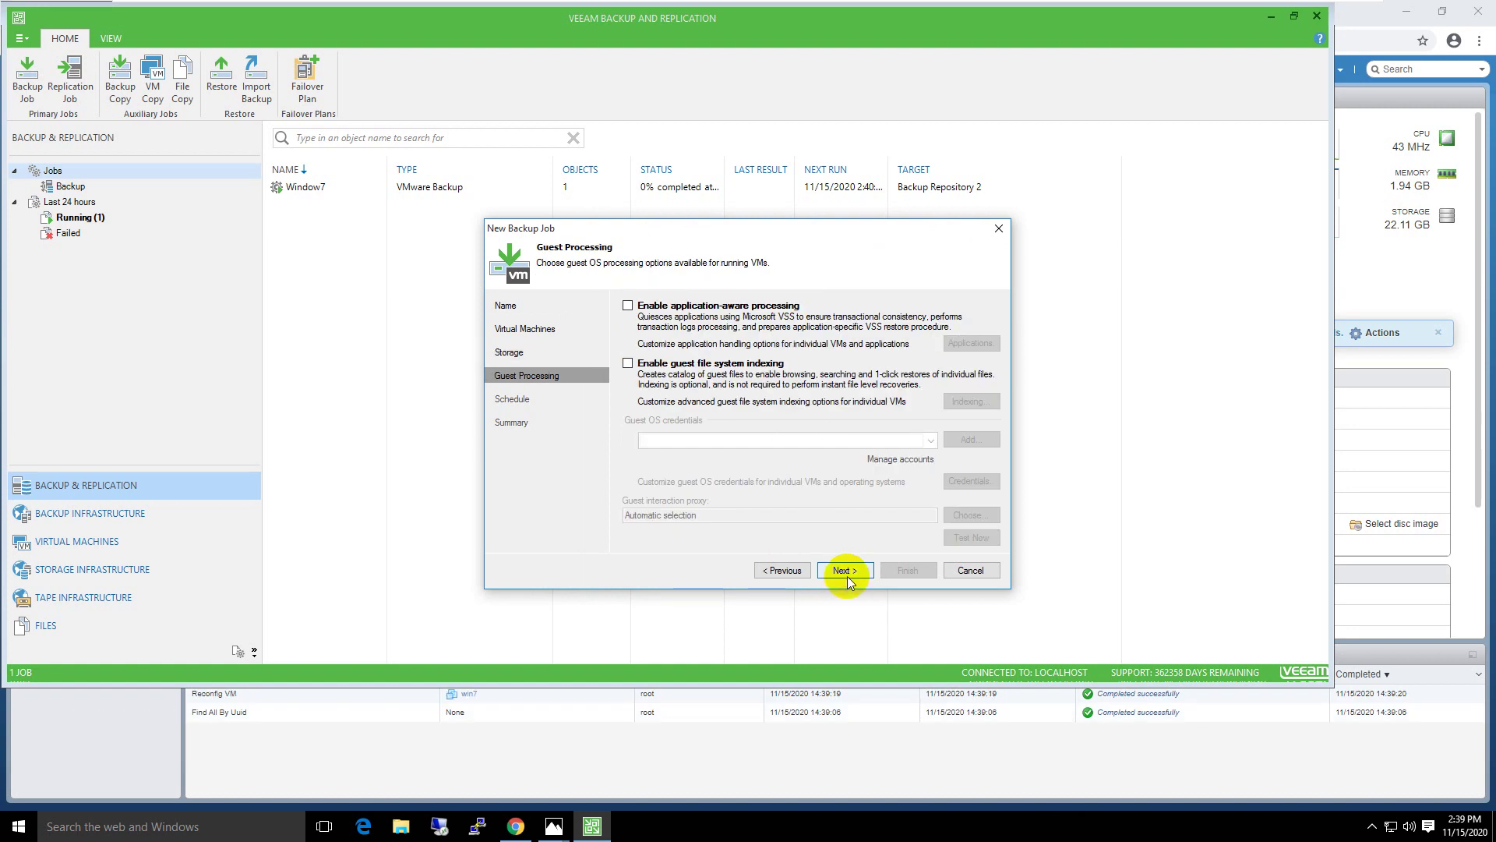
click(845, 569)
Run the job automatically every 5 minutes, create it, and set it to run on finish.
click(669, 304)
click(686, 368)
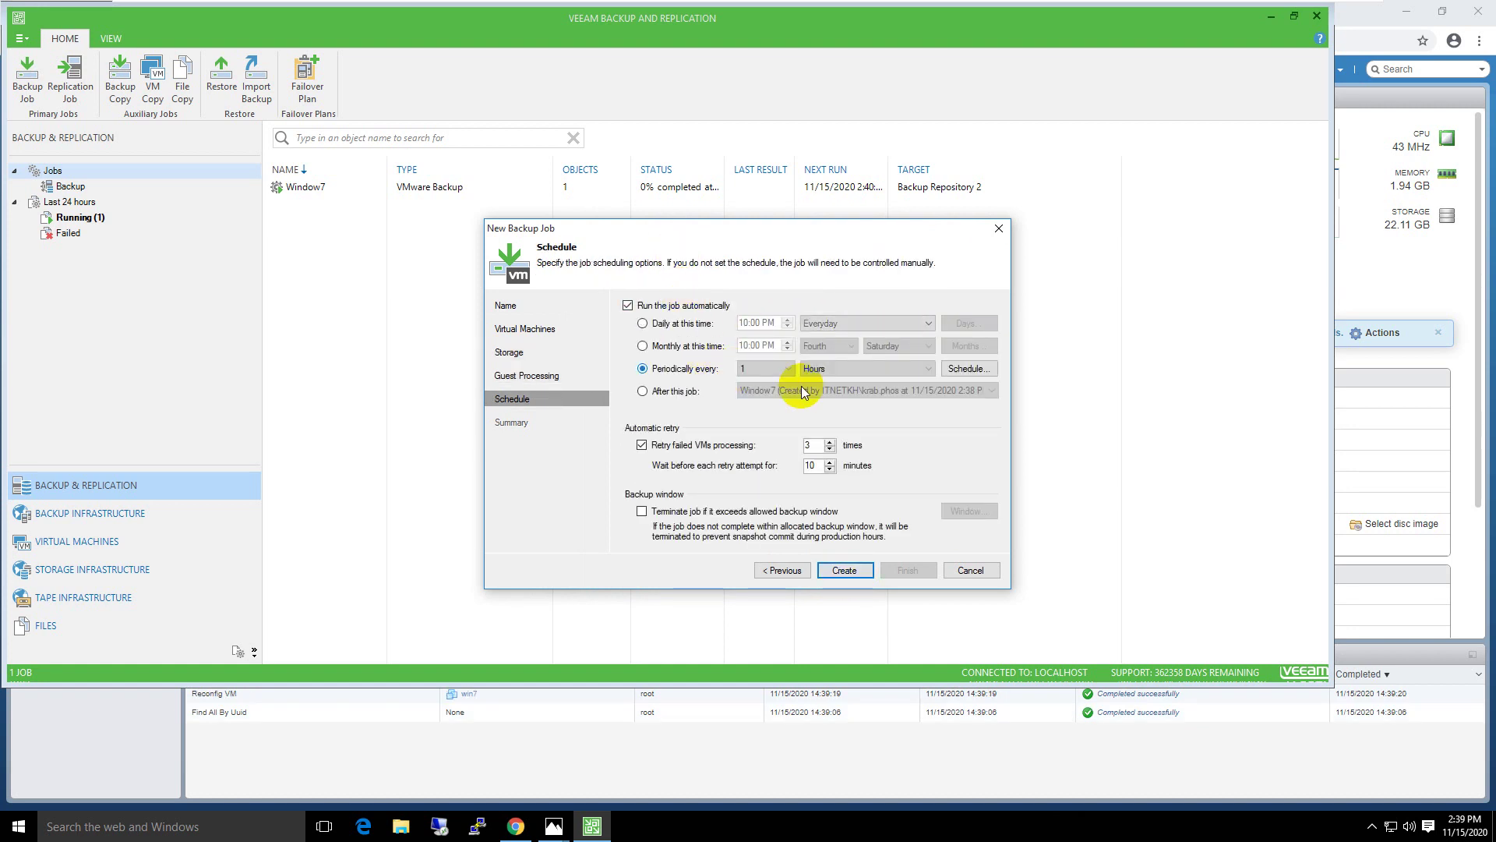
click(852, 368)
click(846, 394)
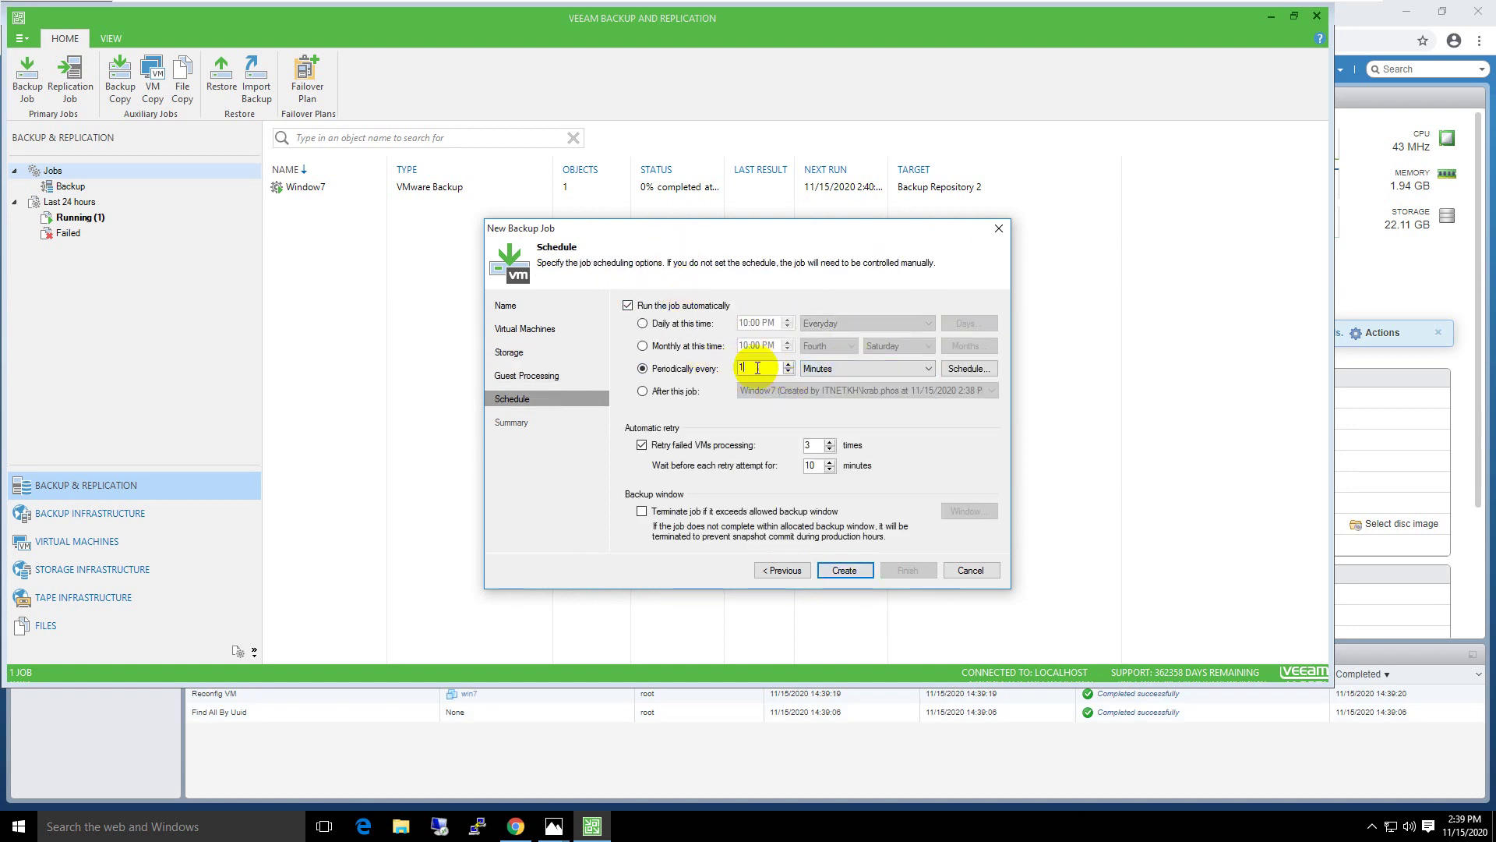
double_click(746, 367)
text(5)
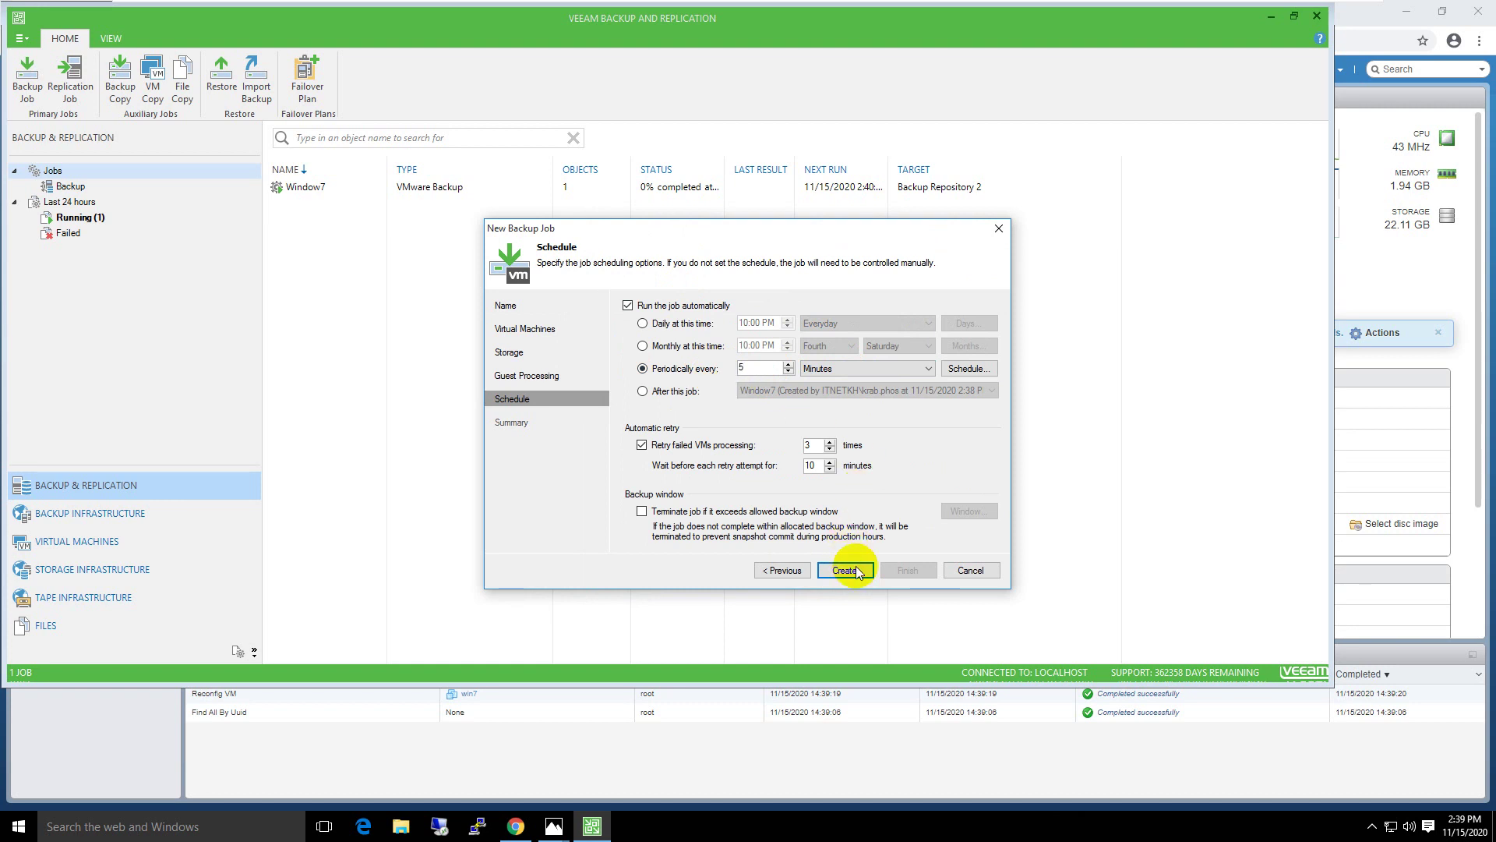
click(847, 570)
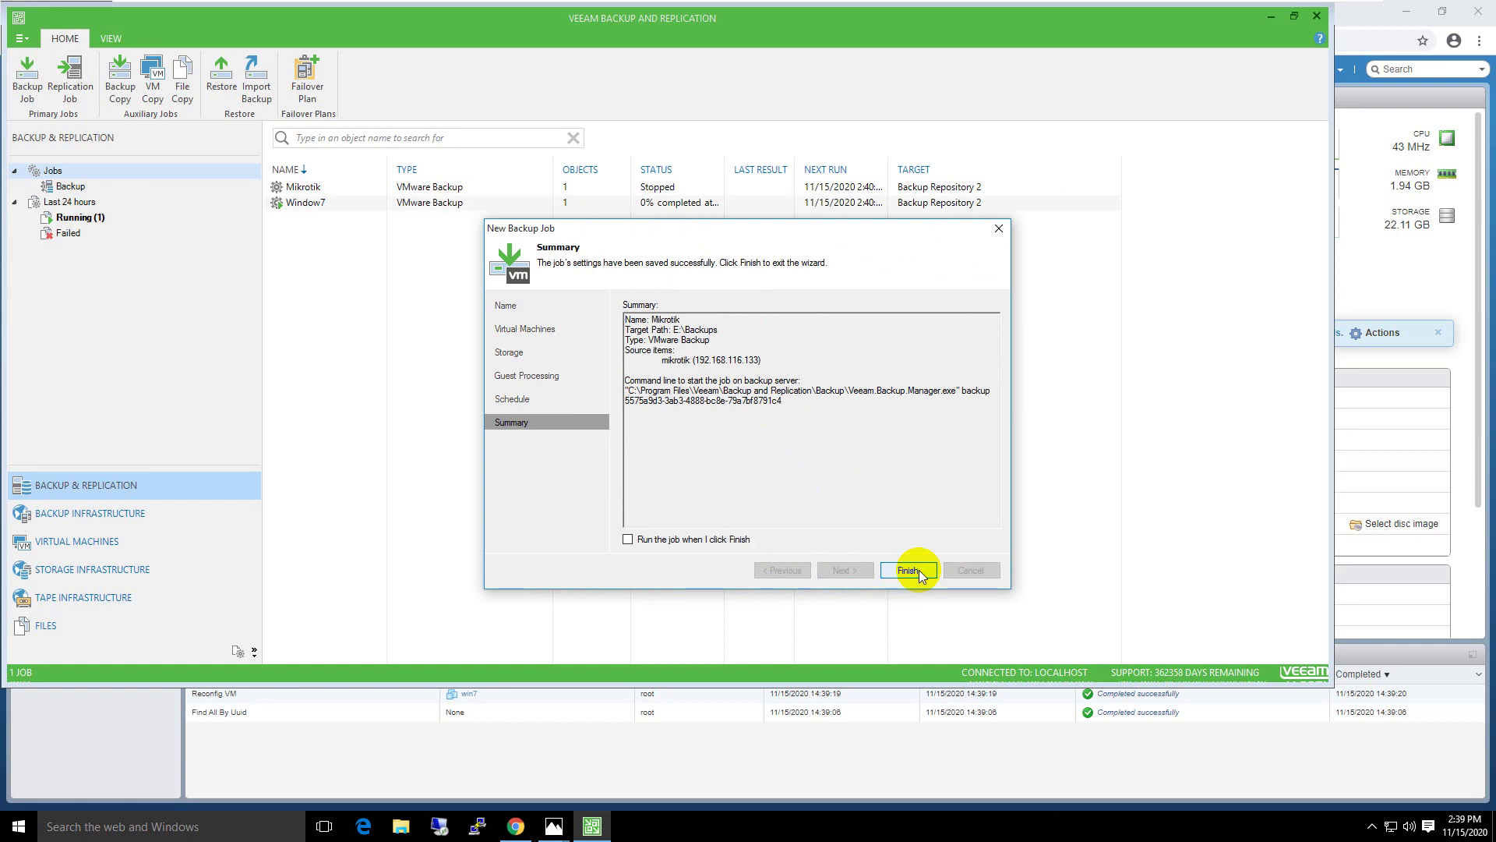
click(701, 539)
Finish the Mikrotik wizard, inspect both jobs' progress, and show the two Running sessions.
click(906, 570)
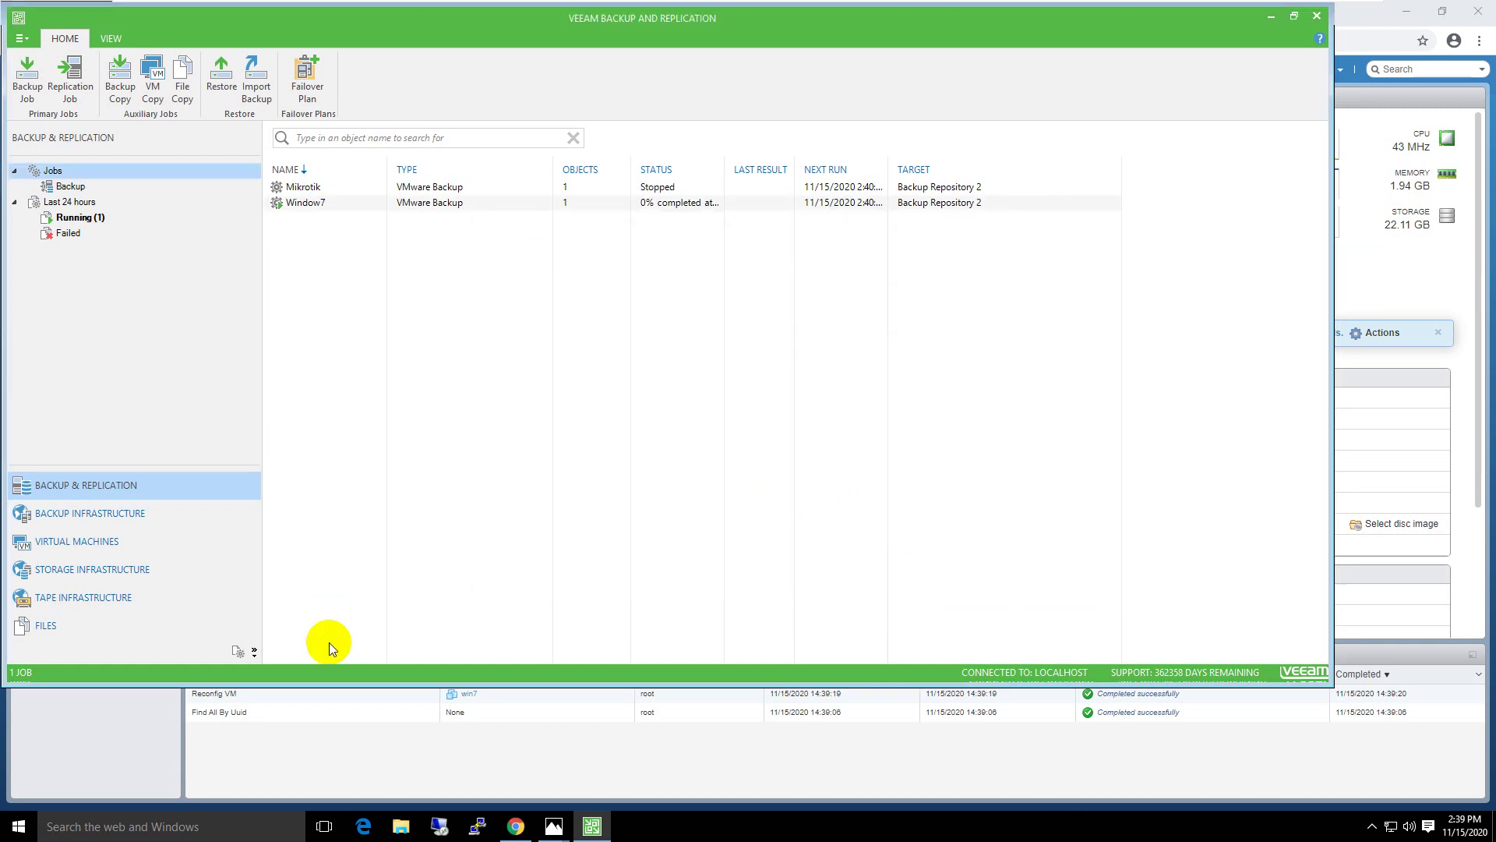
click(532, 187)
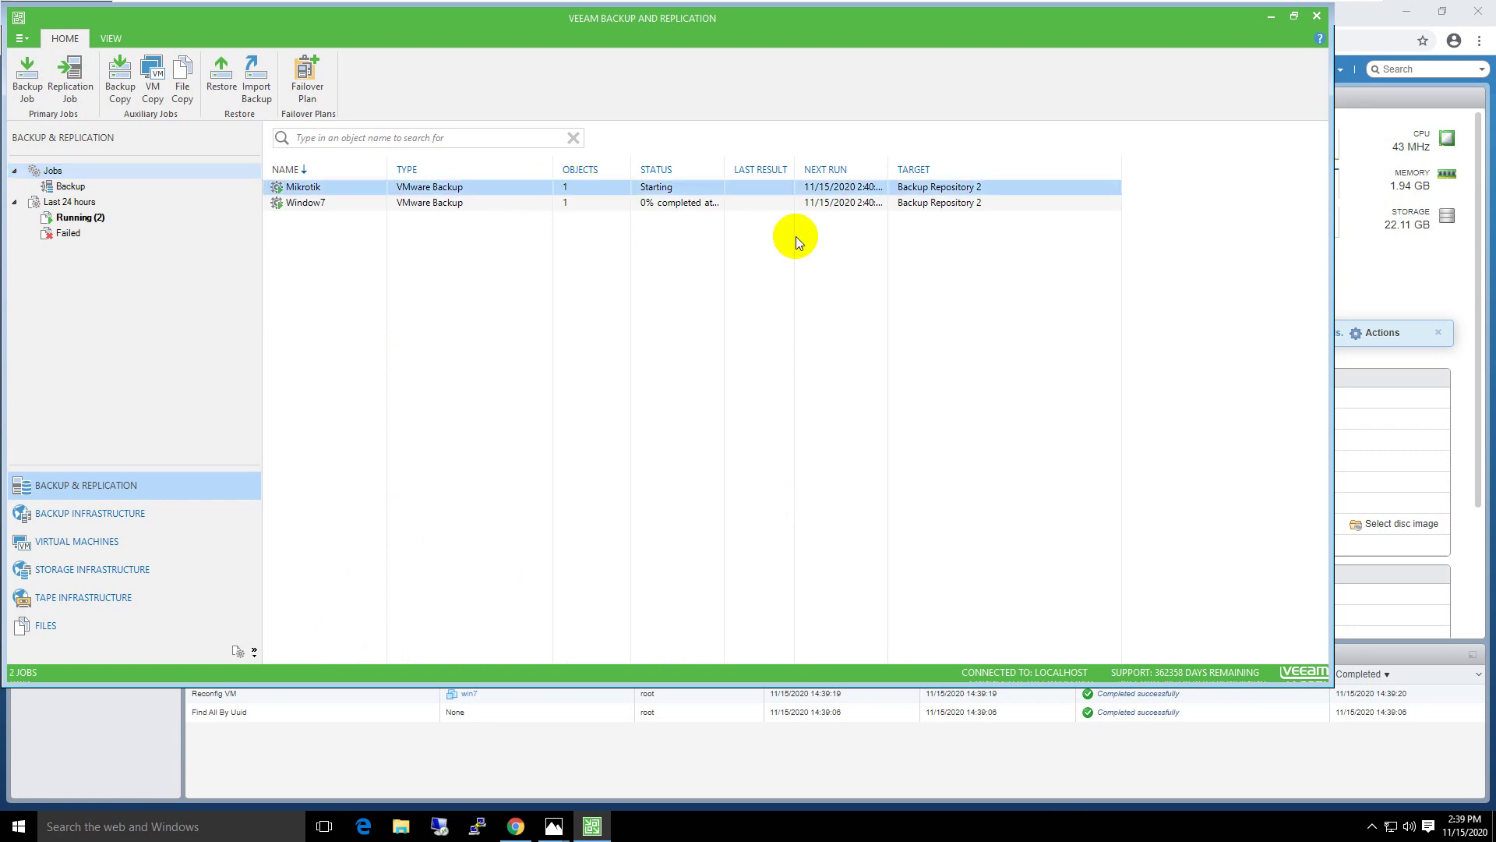
click(563, 200)
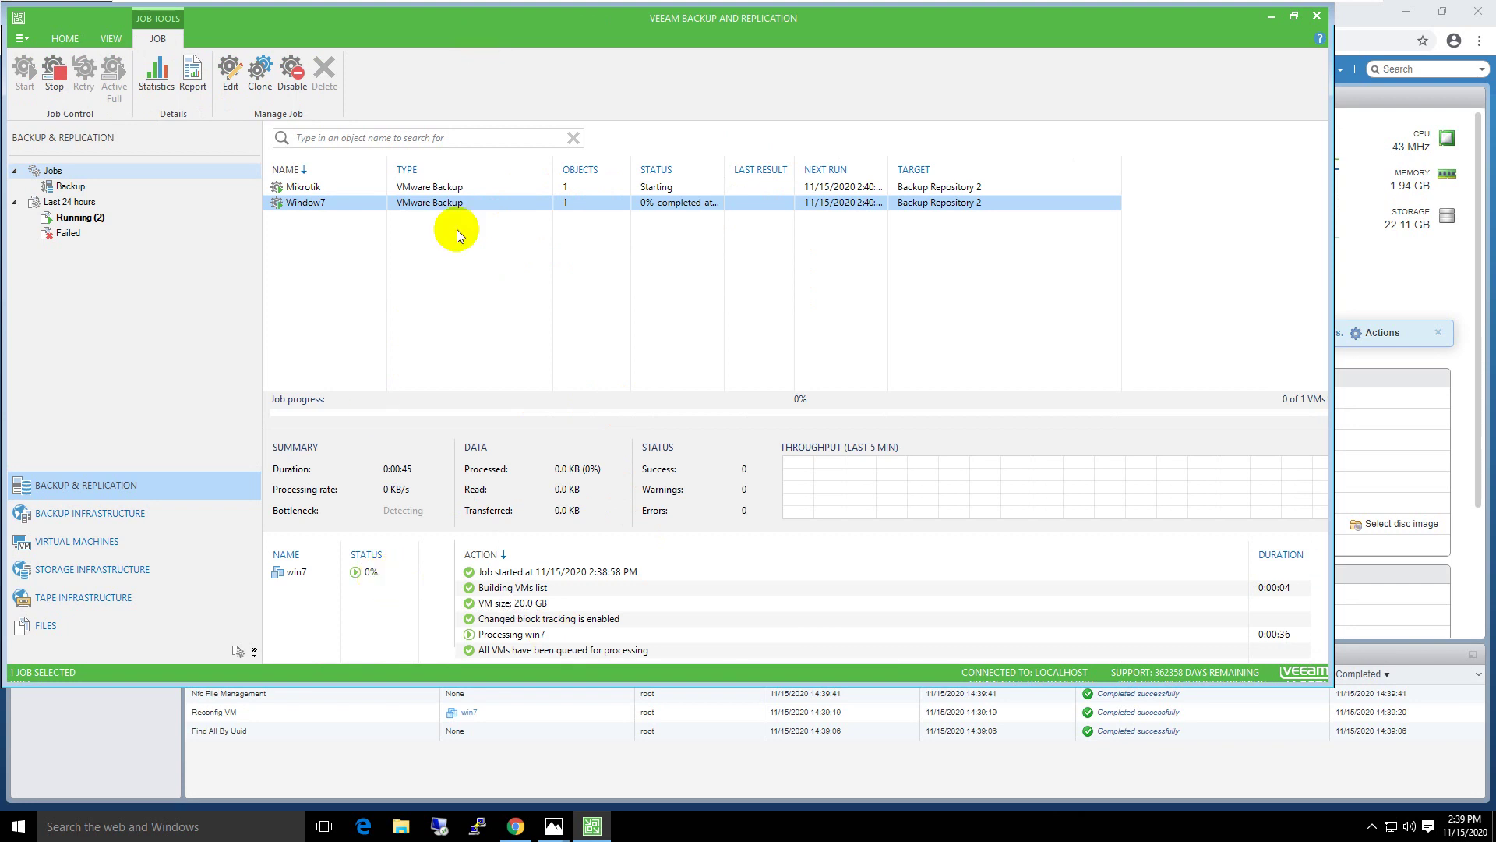
click(372, 572)
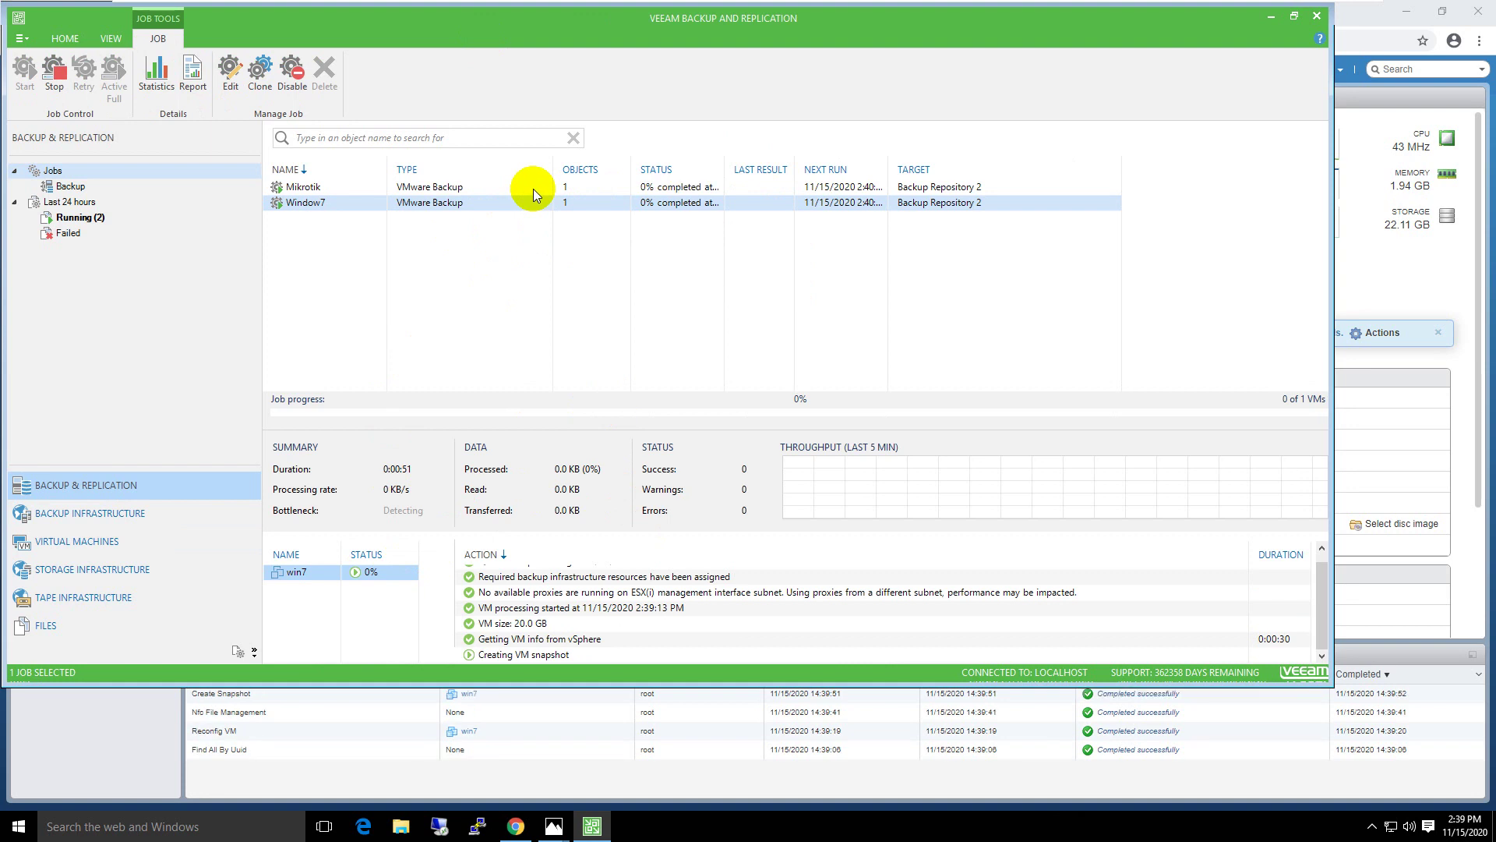
click(1292, 15)
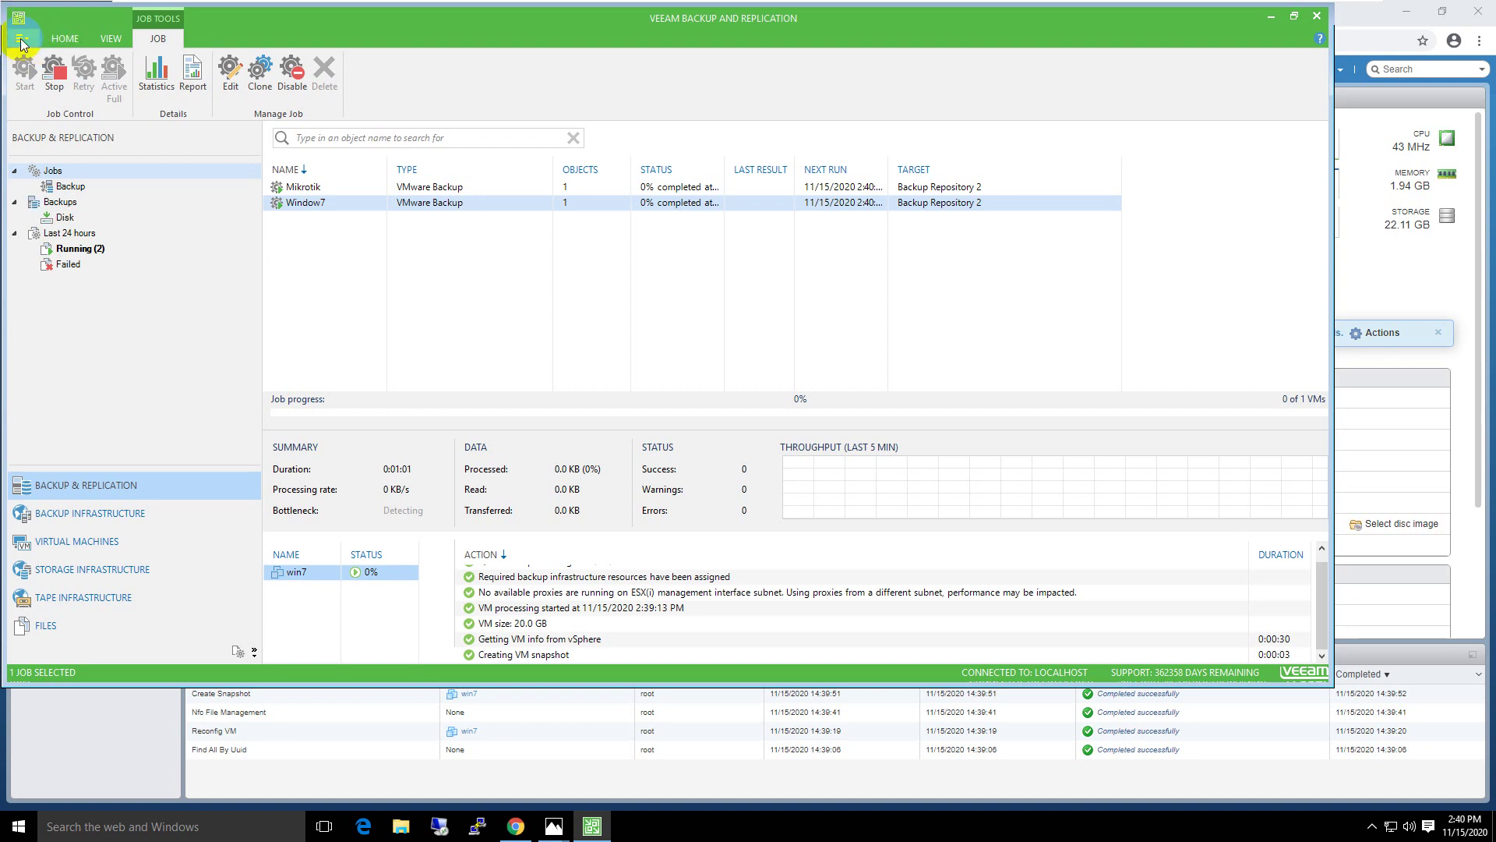
click(87, 249)
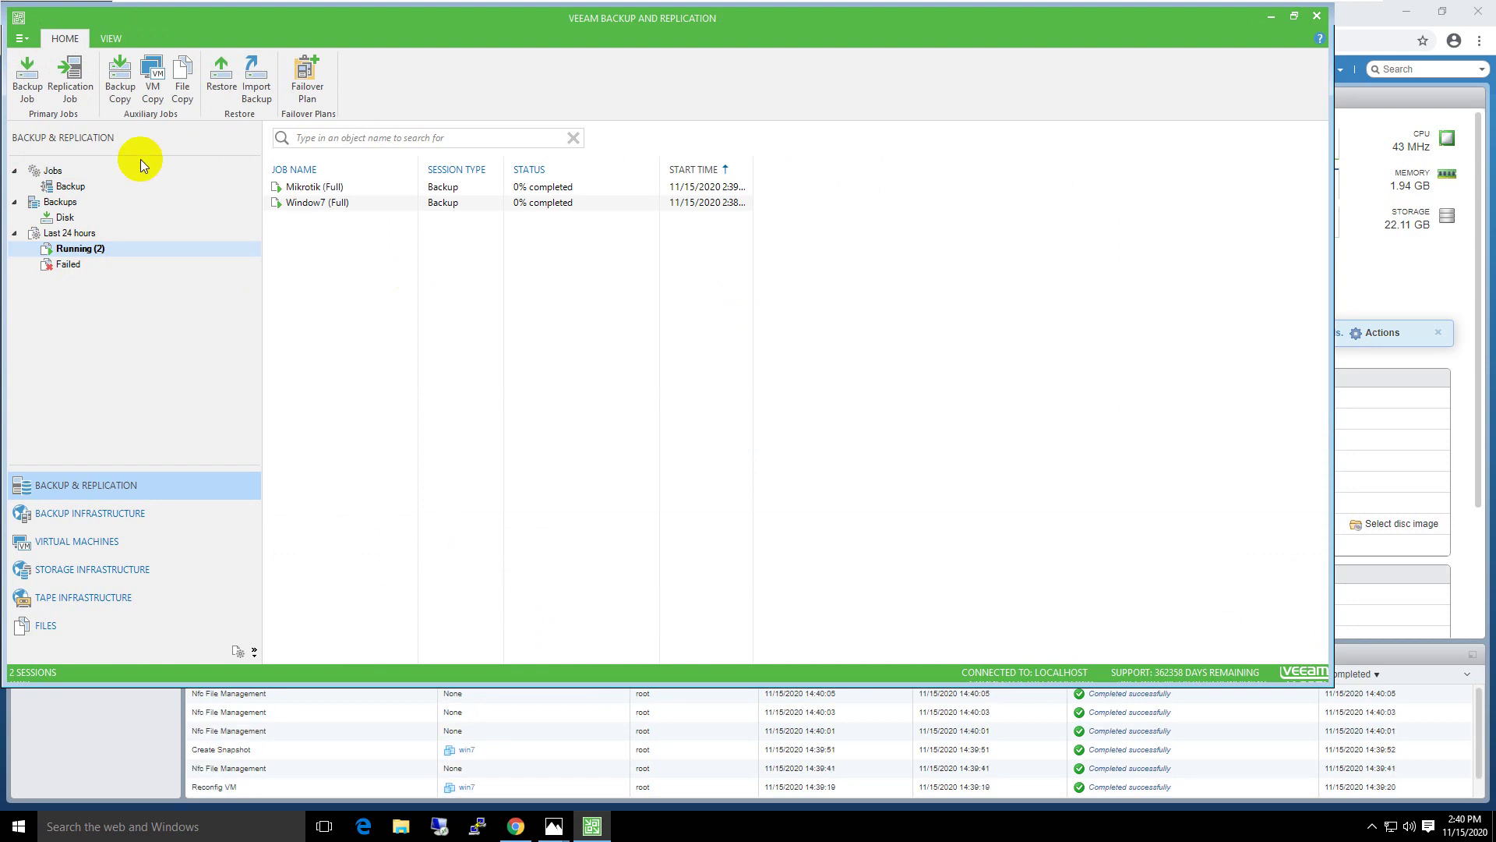
Enable e-mail notifications in the program Options with Iran as the SMTP server and save.
click(28, 41)
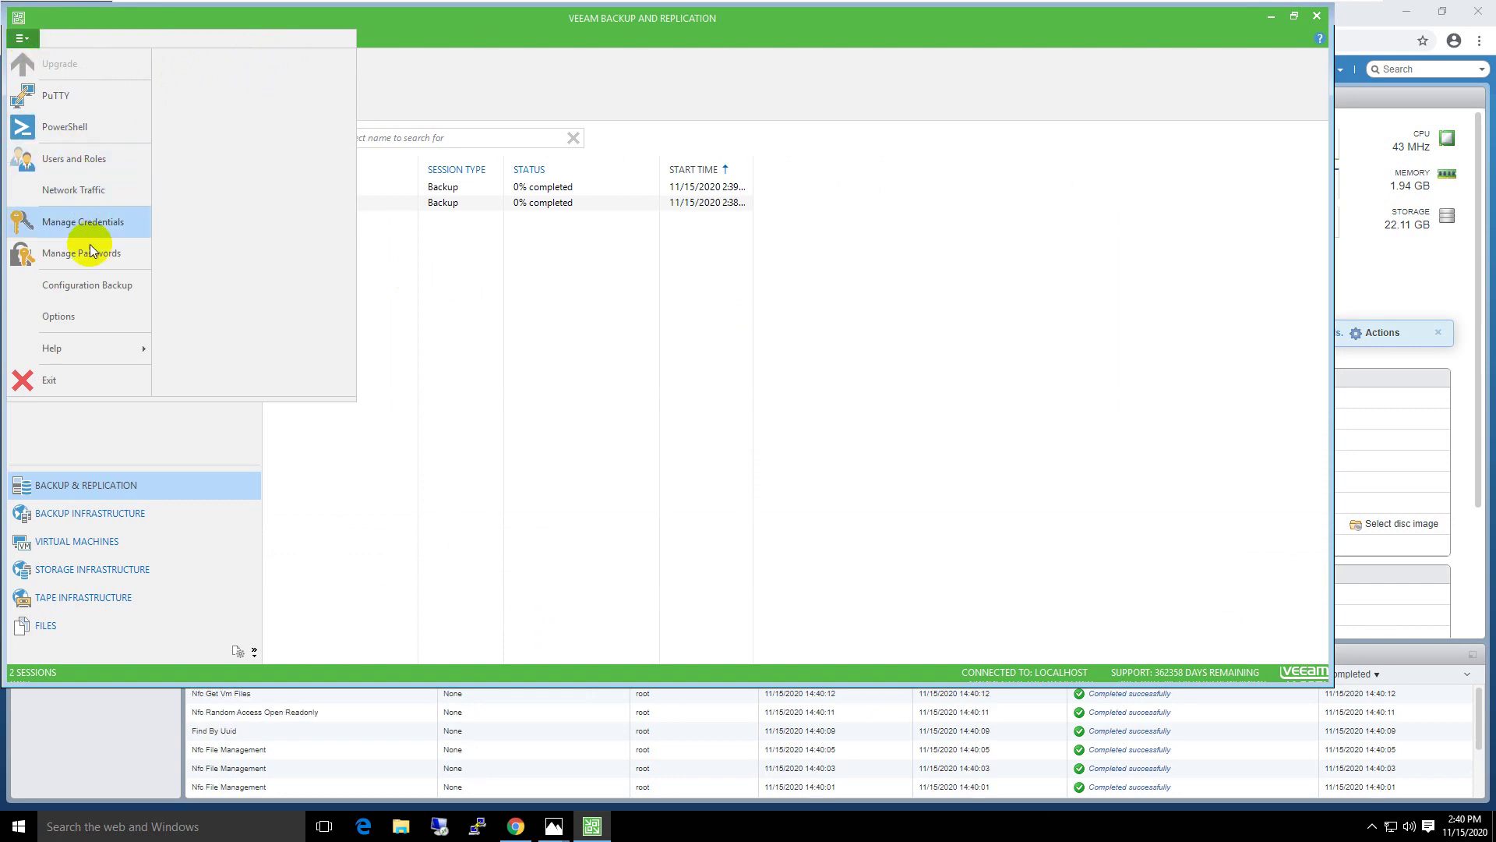
click(95, 312)
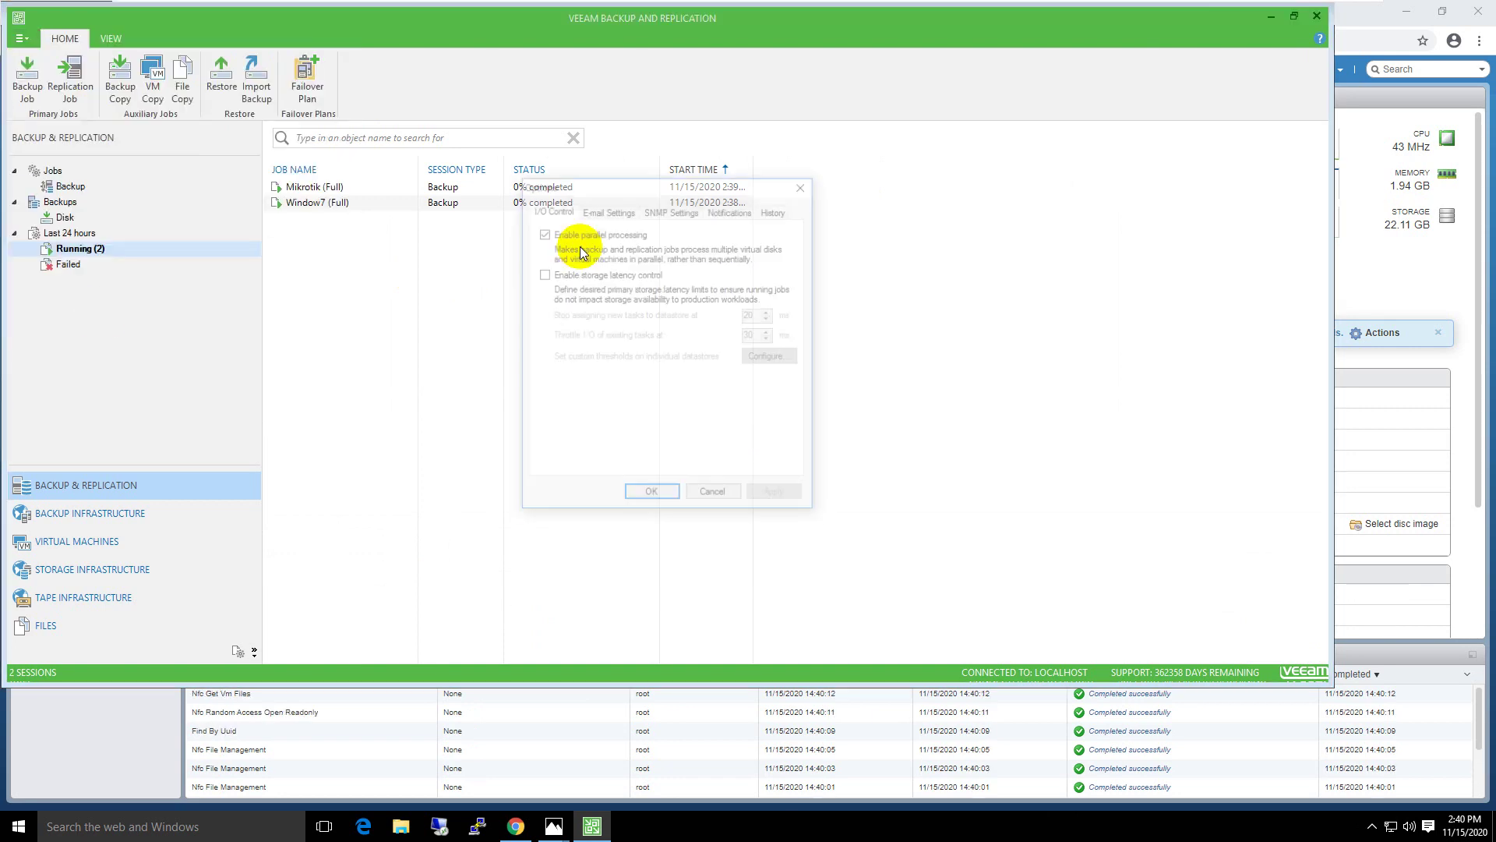
click(607, 209)
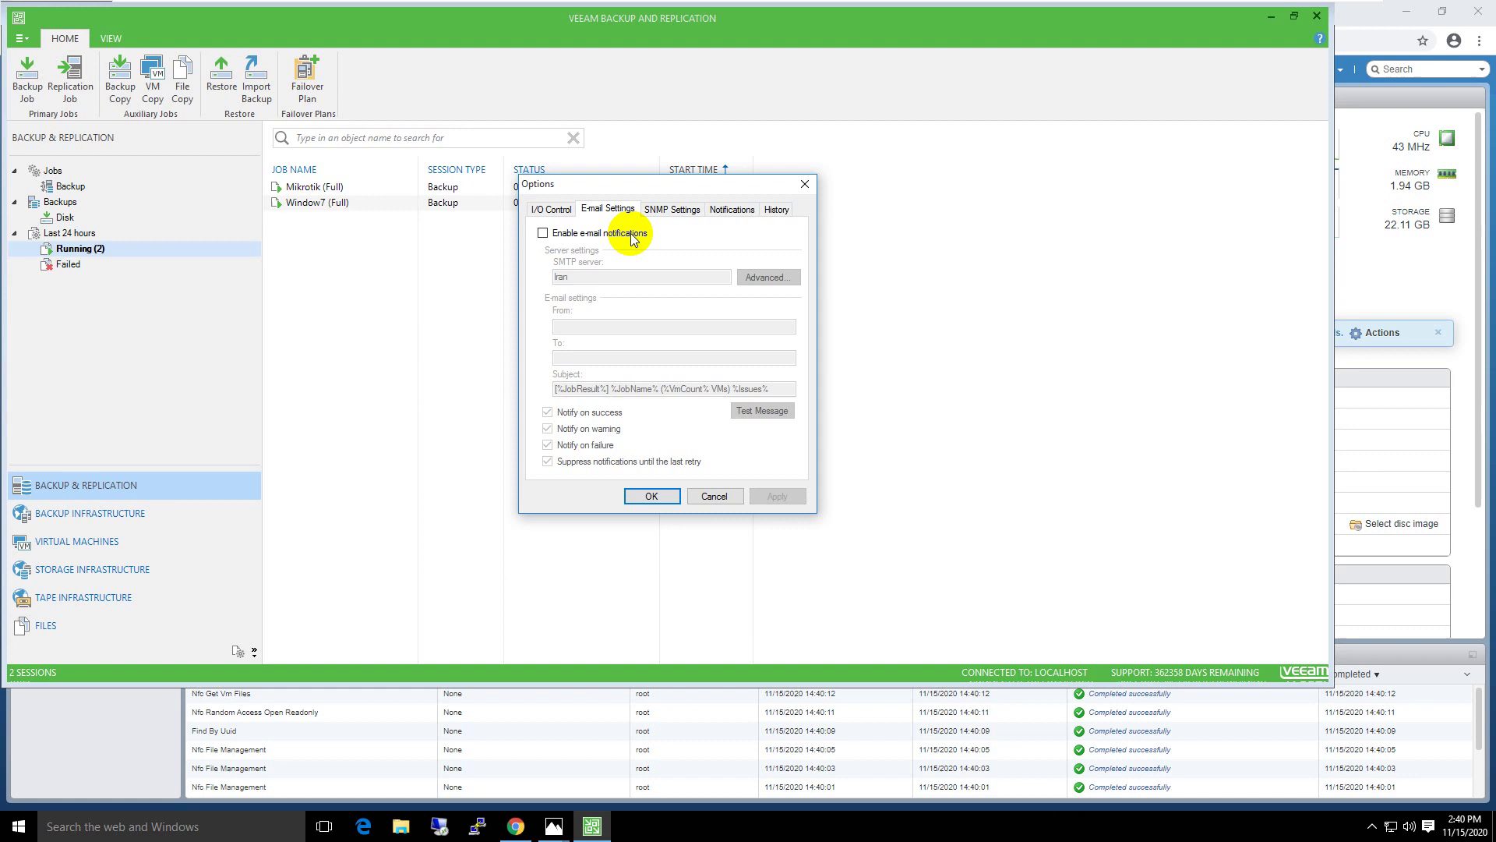
click(560, 238)
double_click(594, 278)
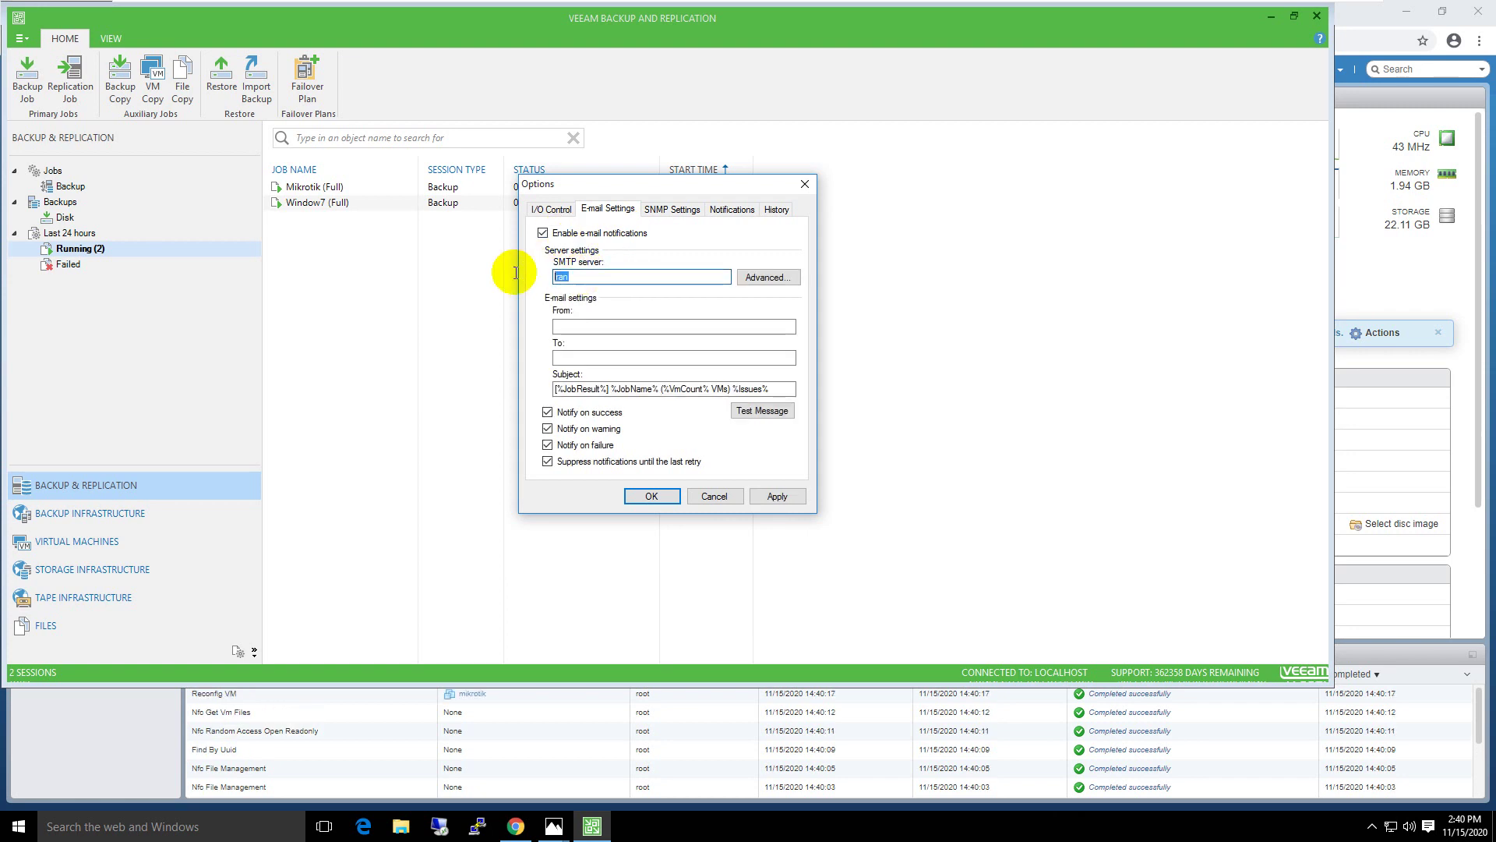
click(634, 325)
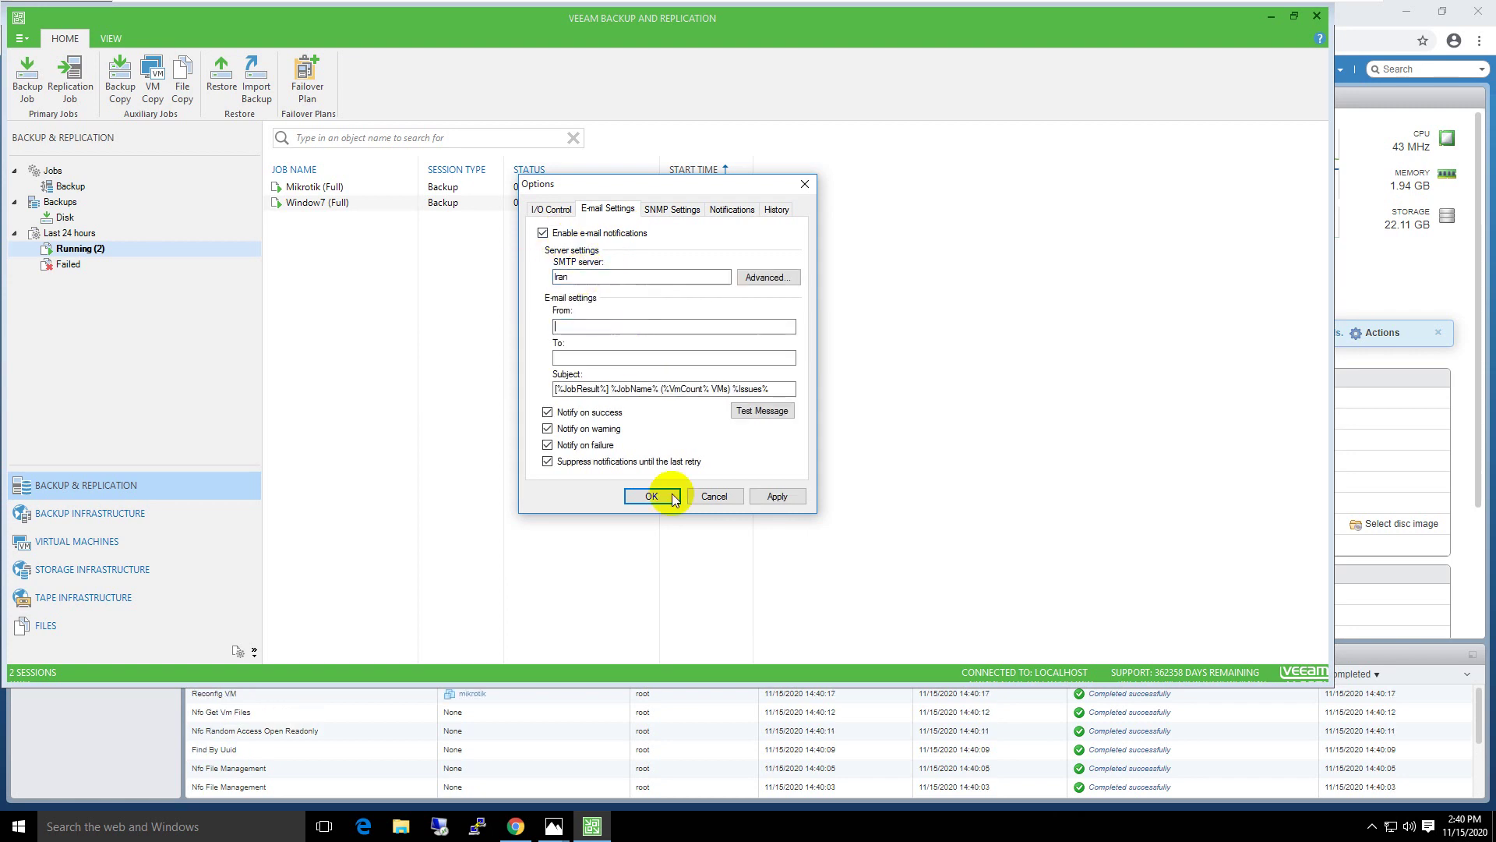
click(736, 502)
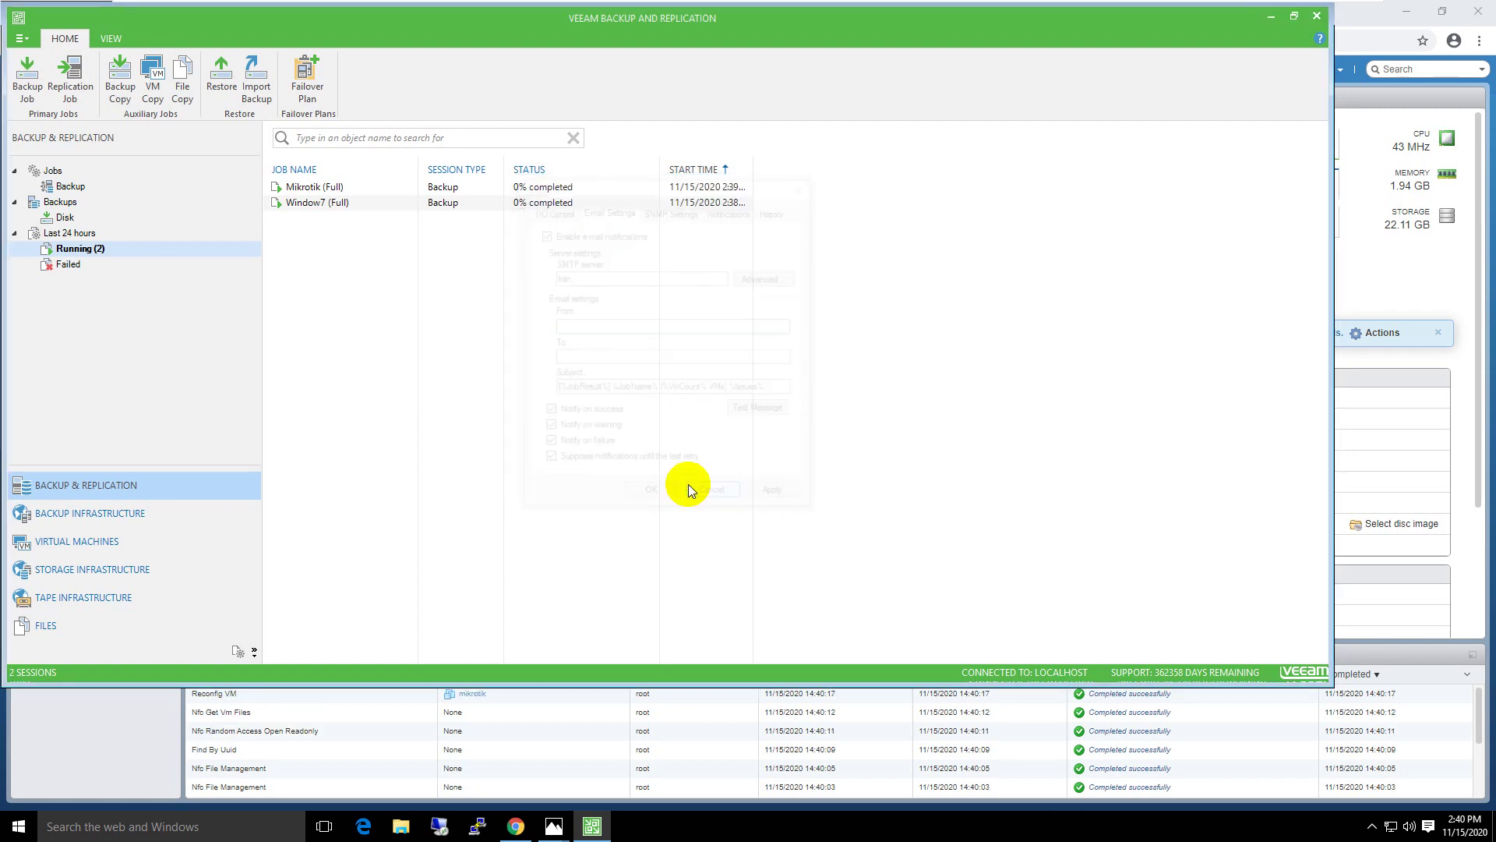
click(24, 42)
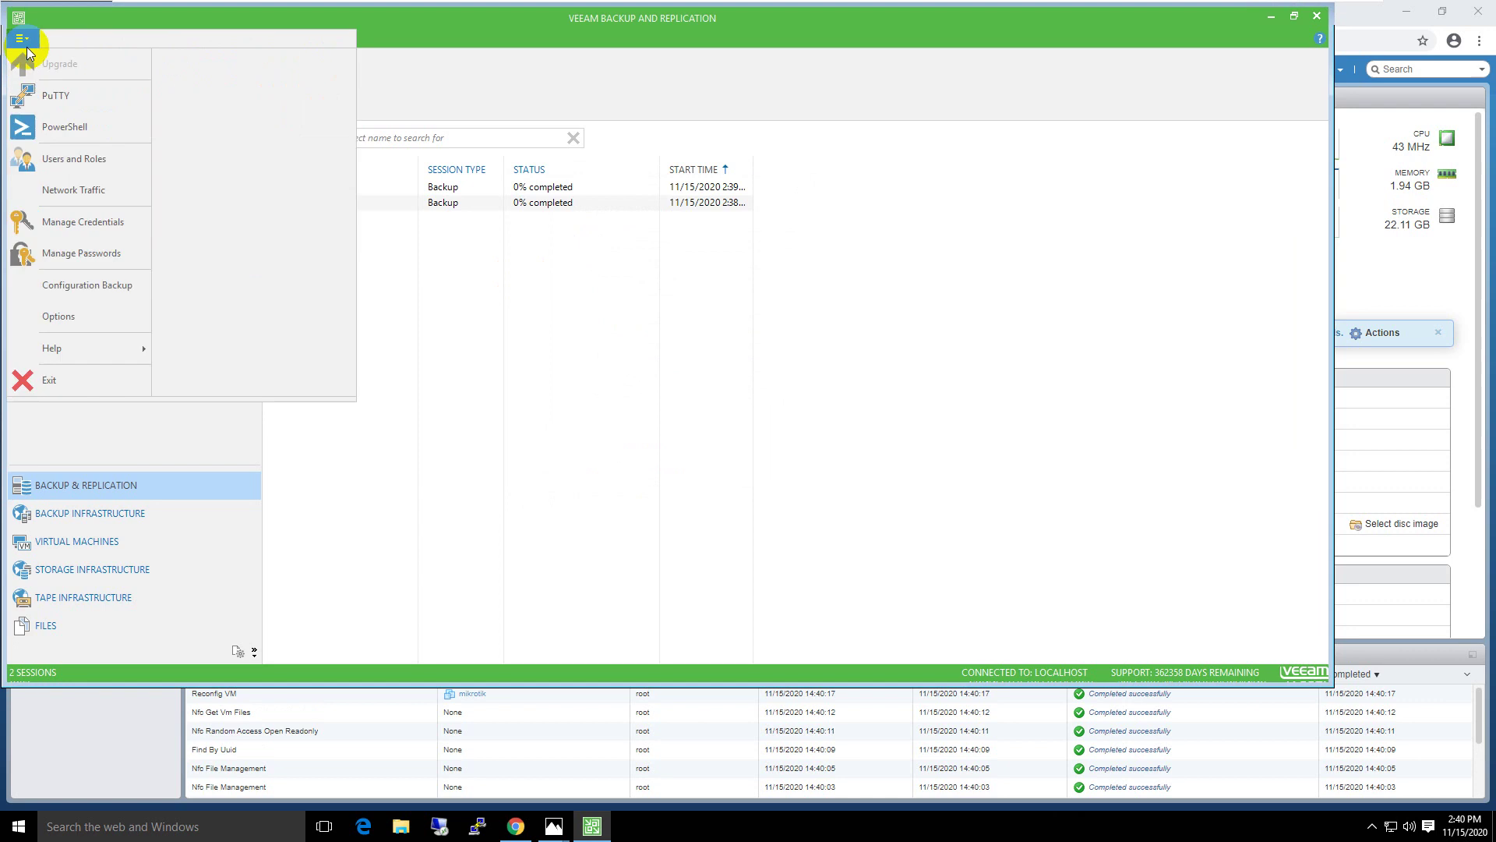
click(76, 161)
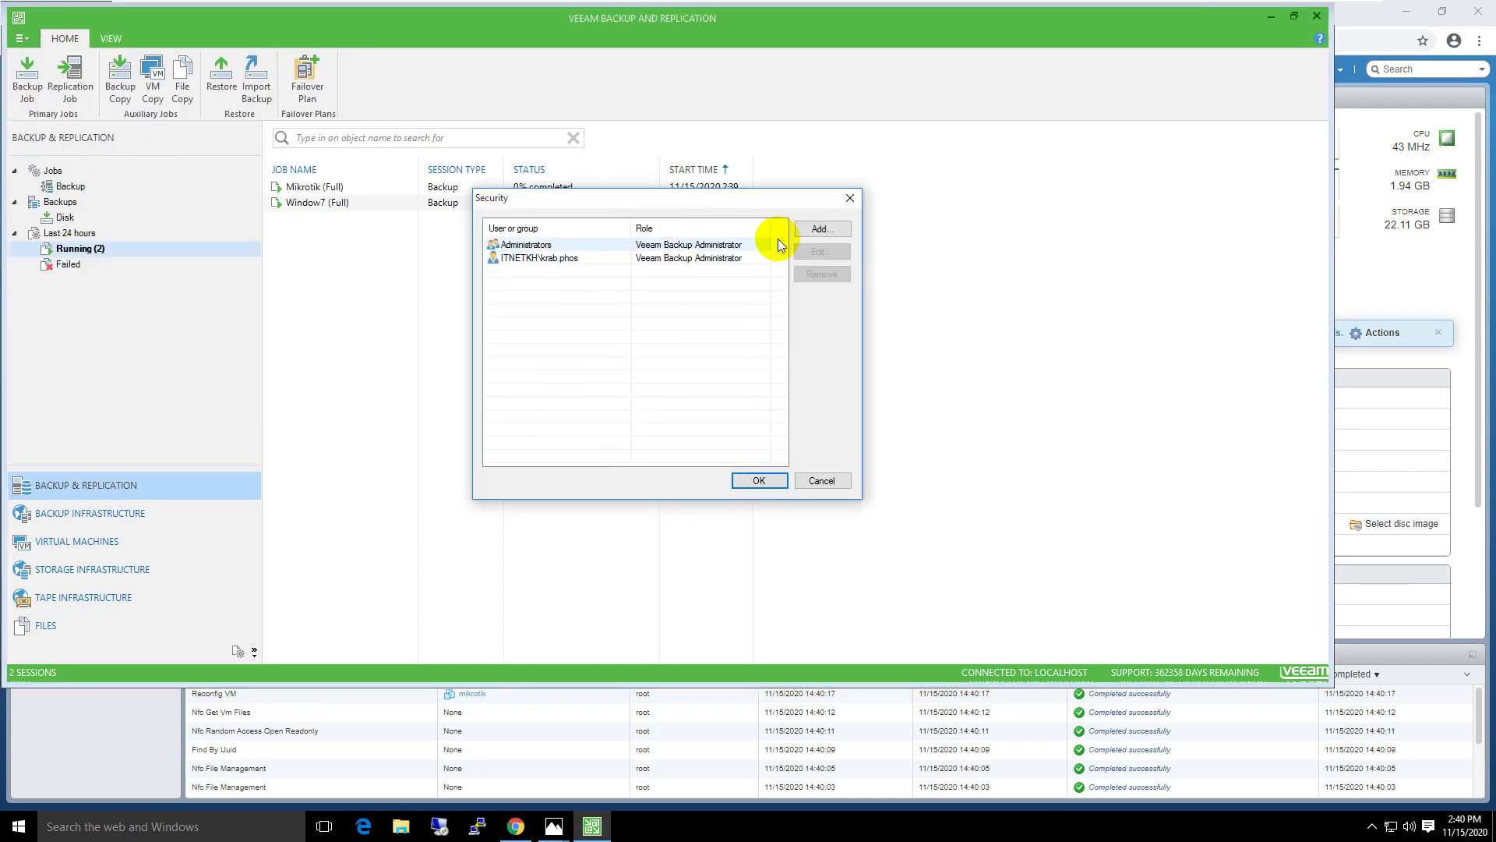
click(815, 230)
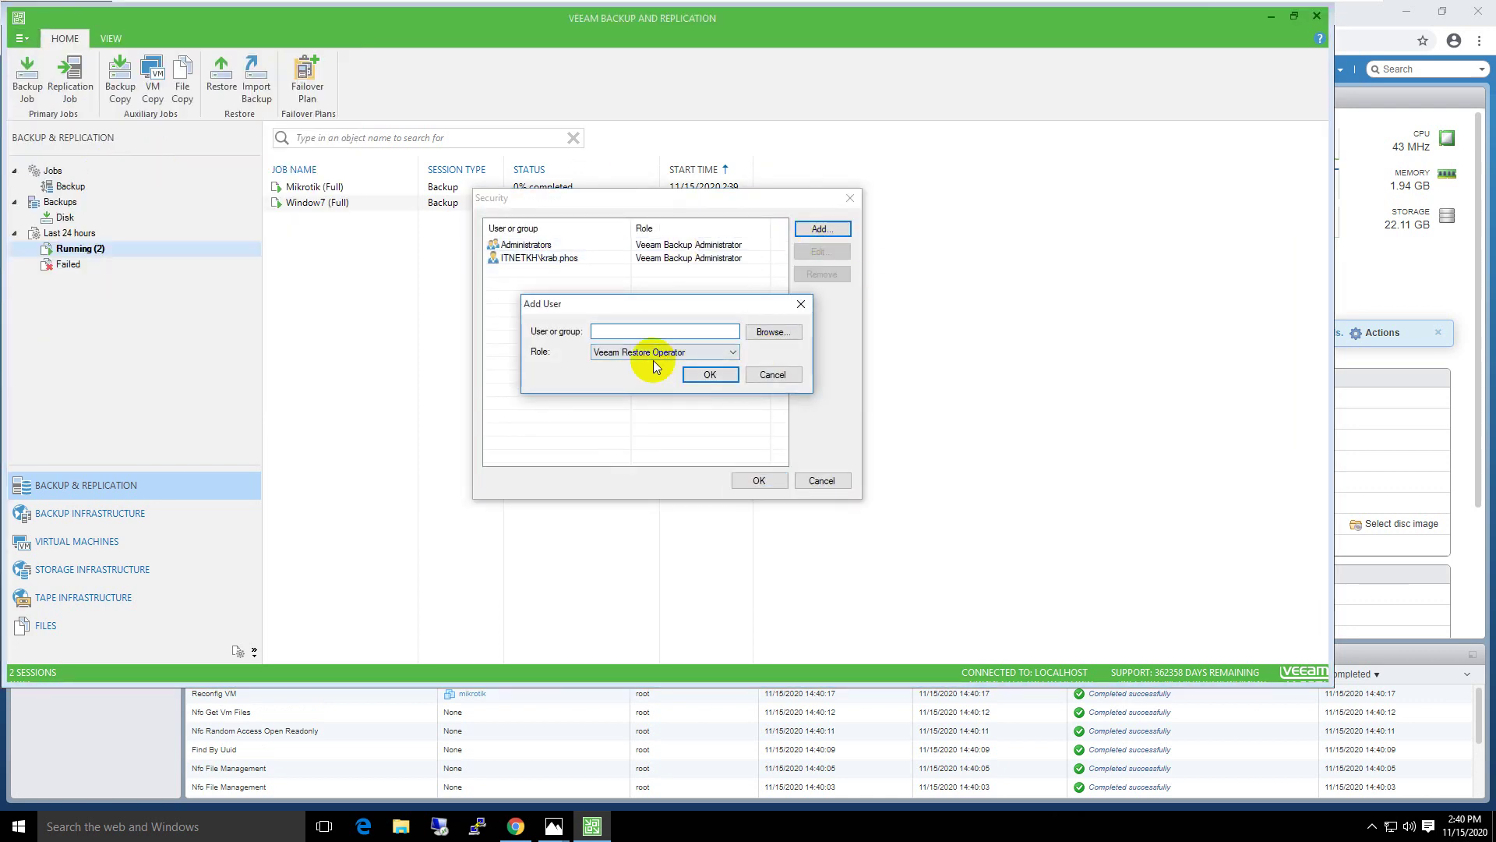
click(773, 374)
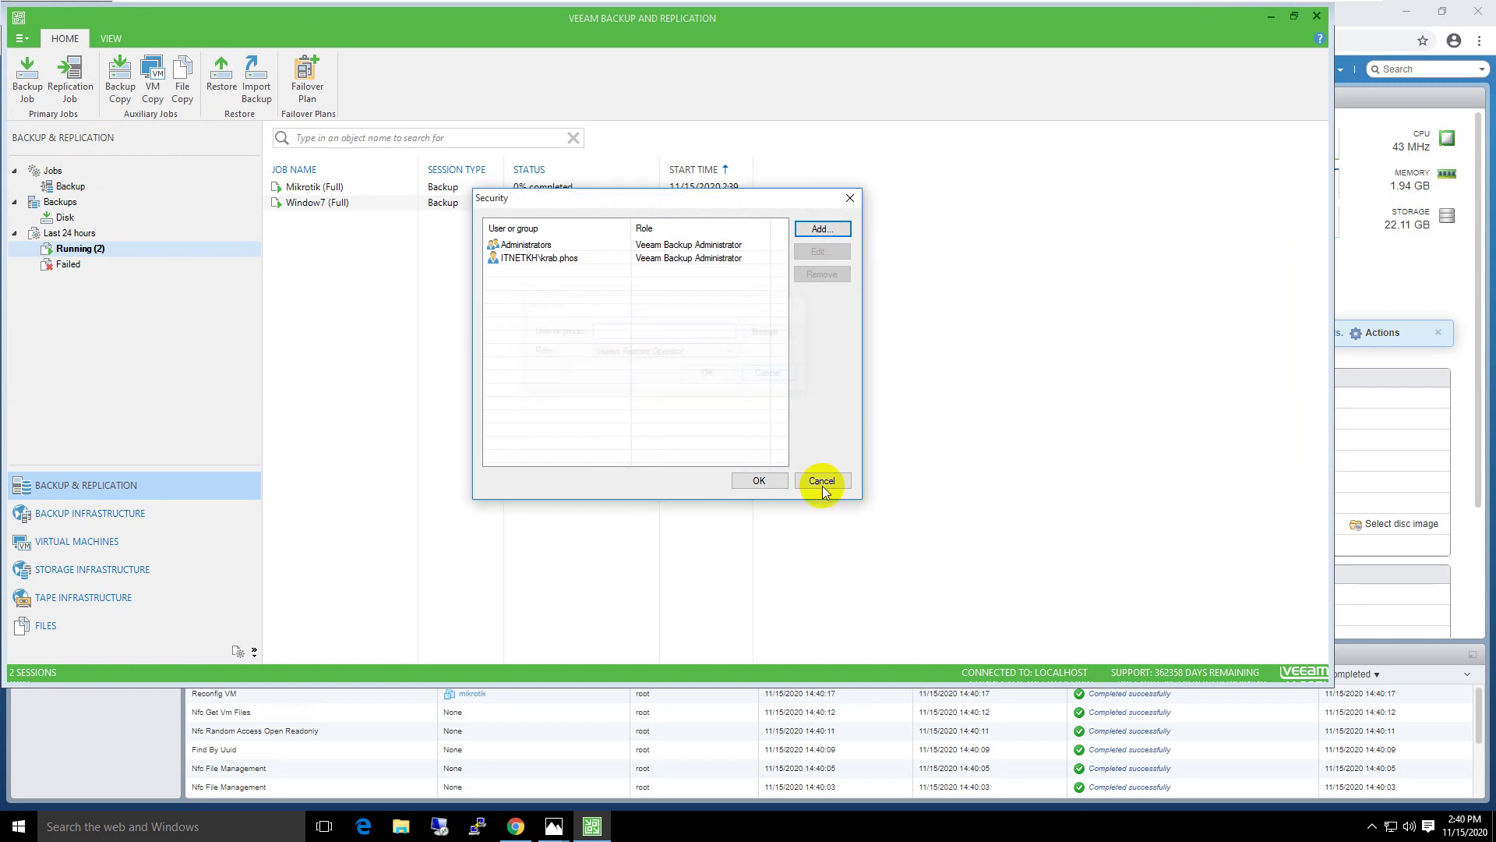
click(826, 480)
Review the Mikrotik and Window7 session details, maximize Veeam, then exit VMware full screen.
click(538, 189)
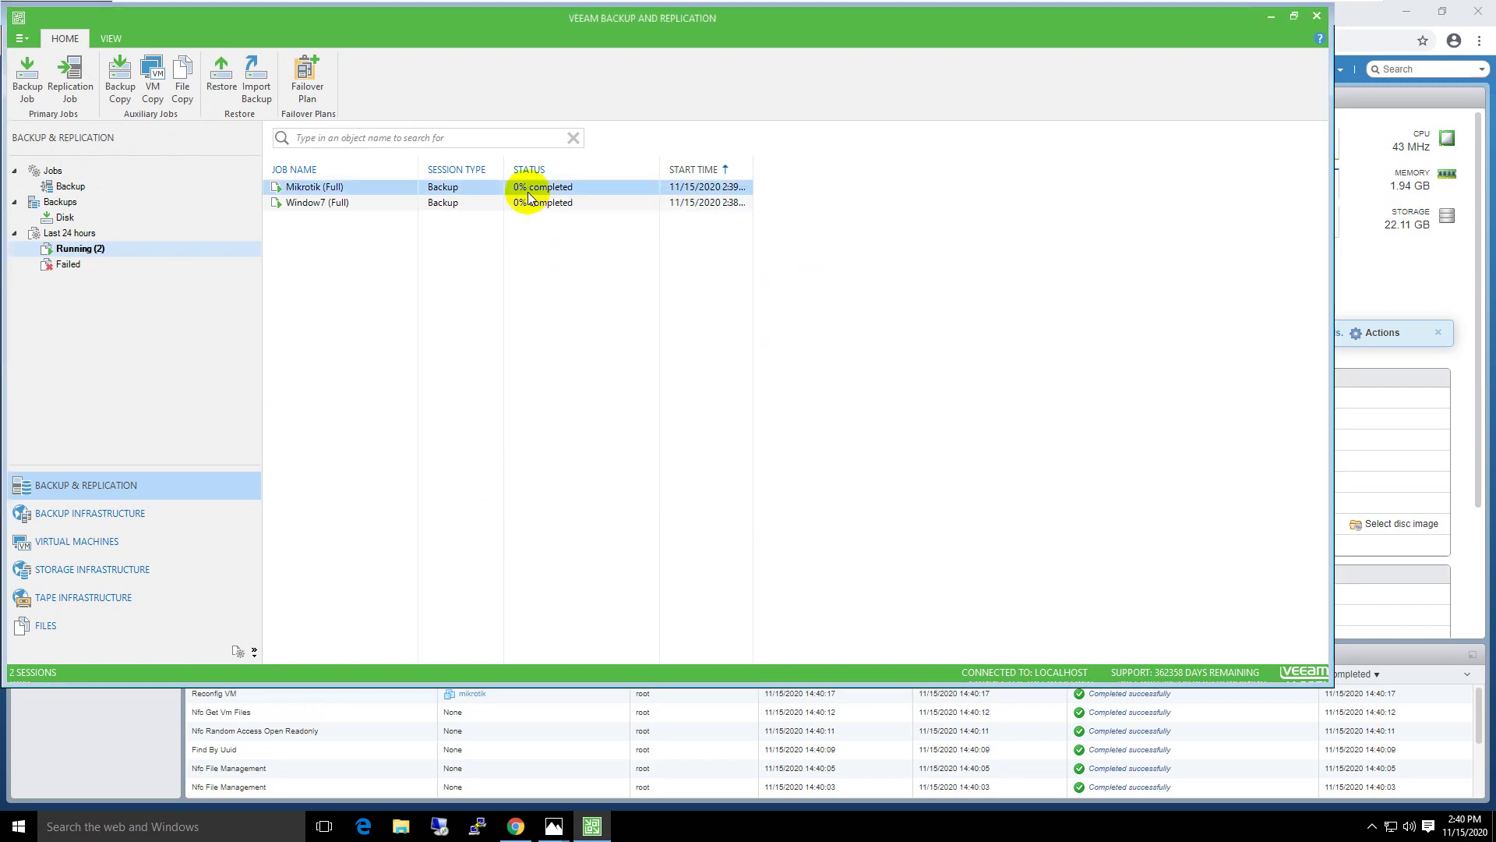
click(503, 206)
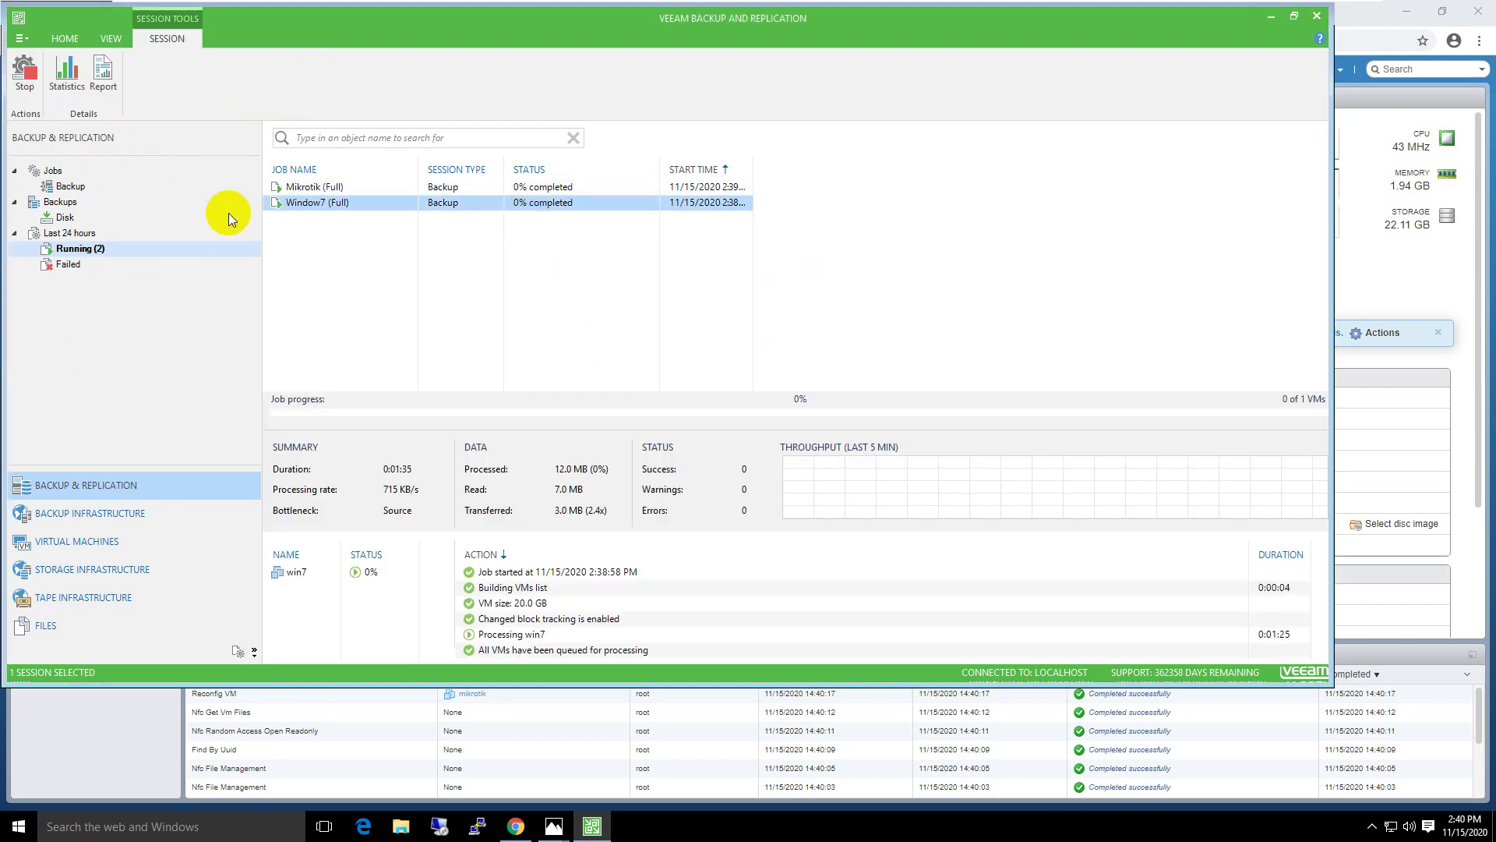
click(124, 254)
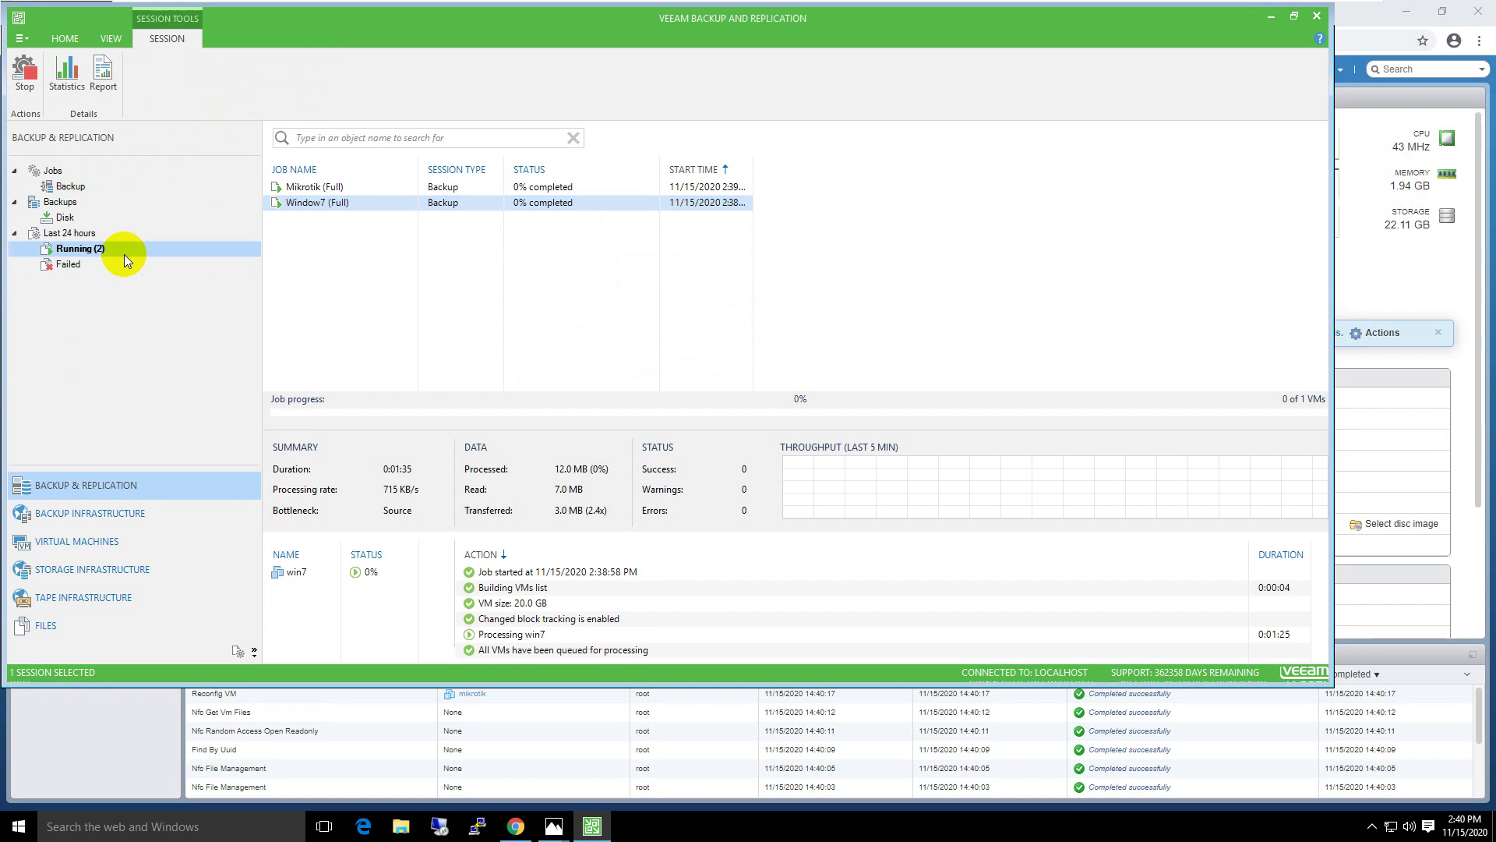
click(1292, 17)
click(853, 215)
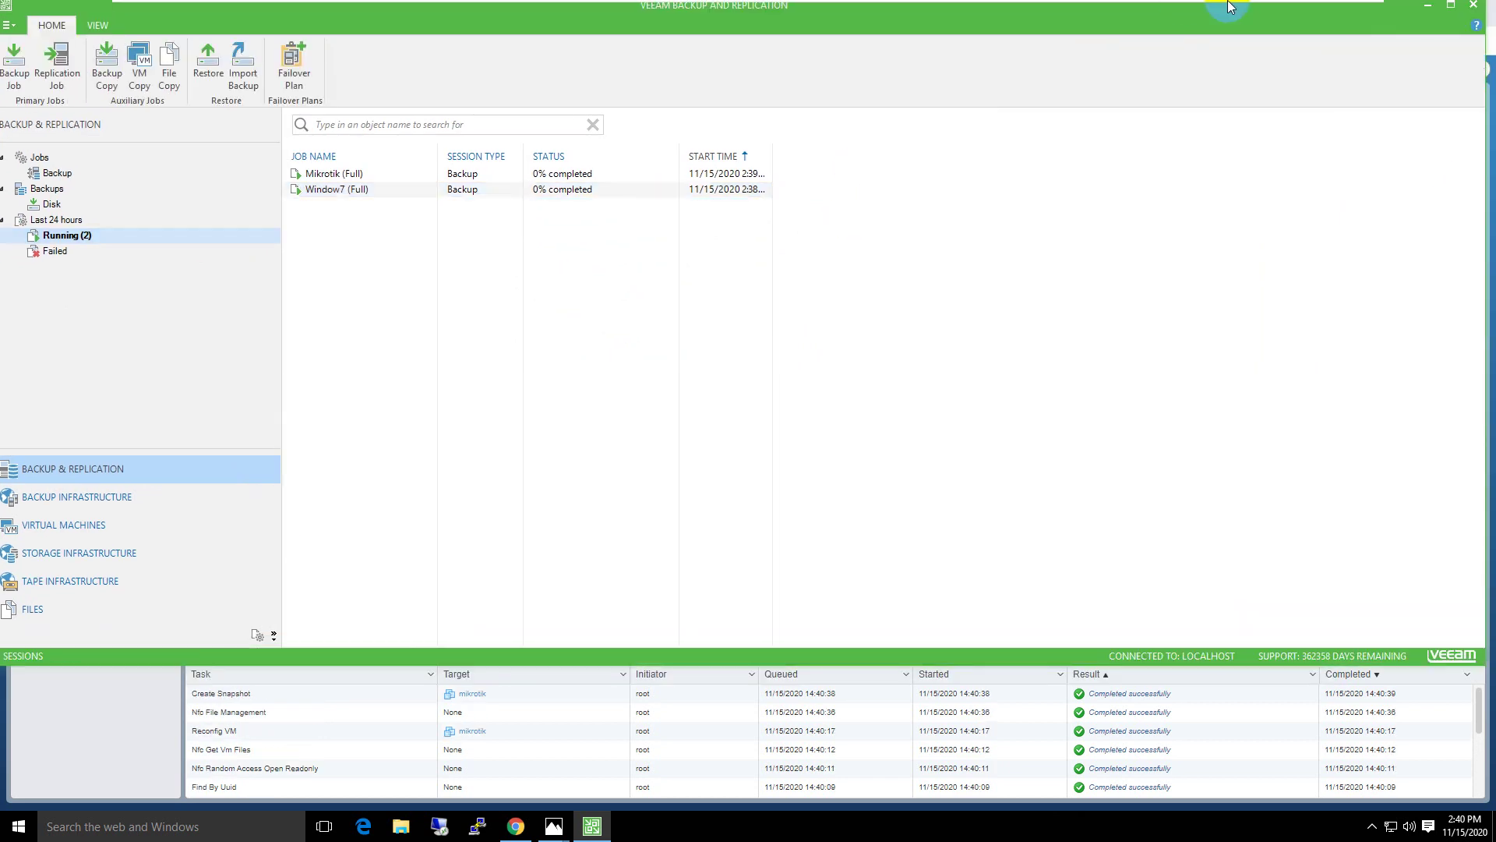
click(1348, 8)
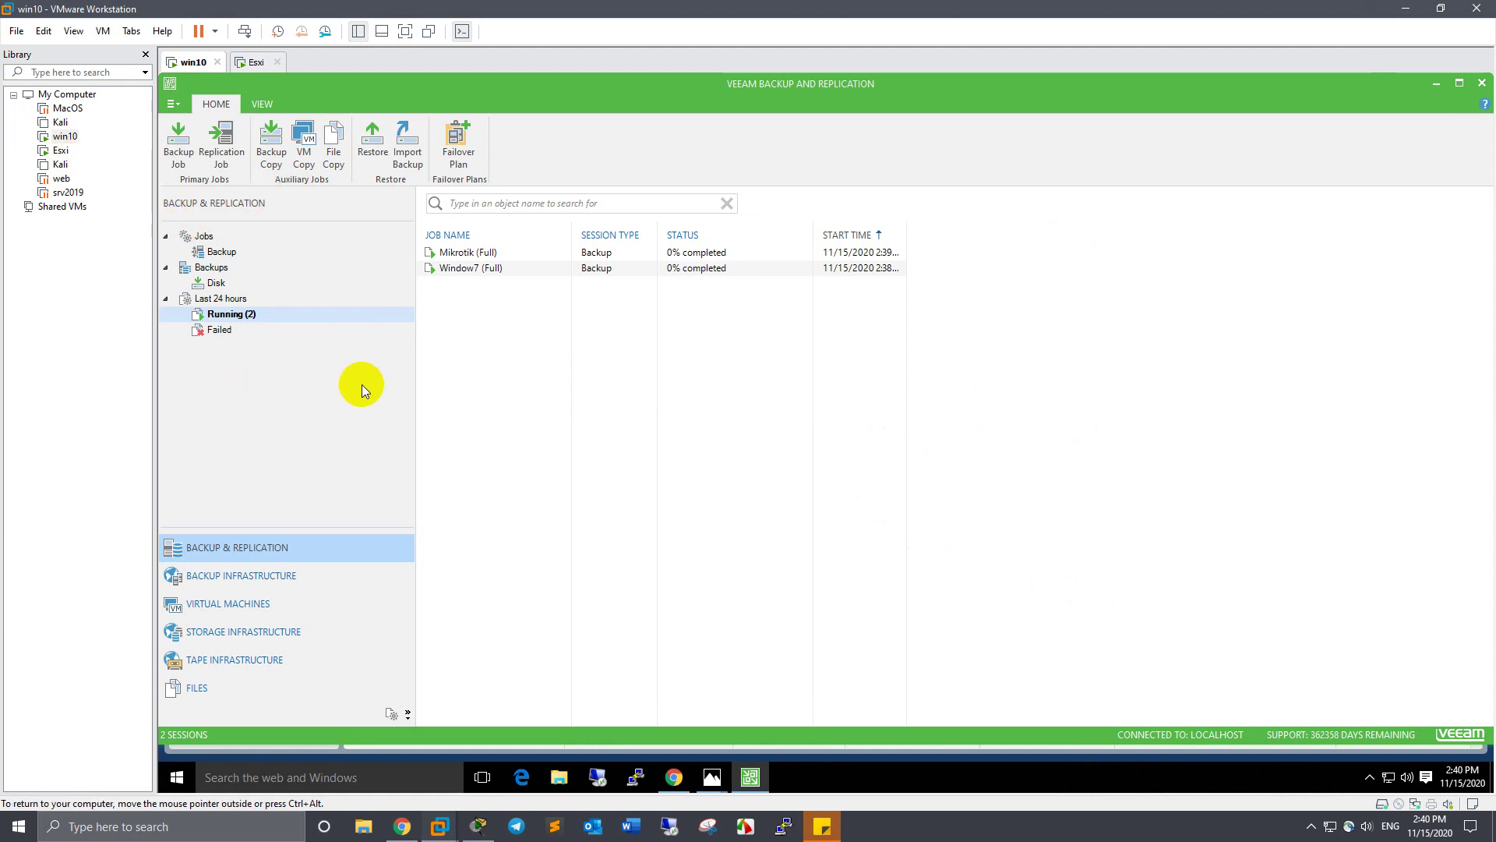
click(1312, 826)
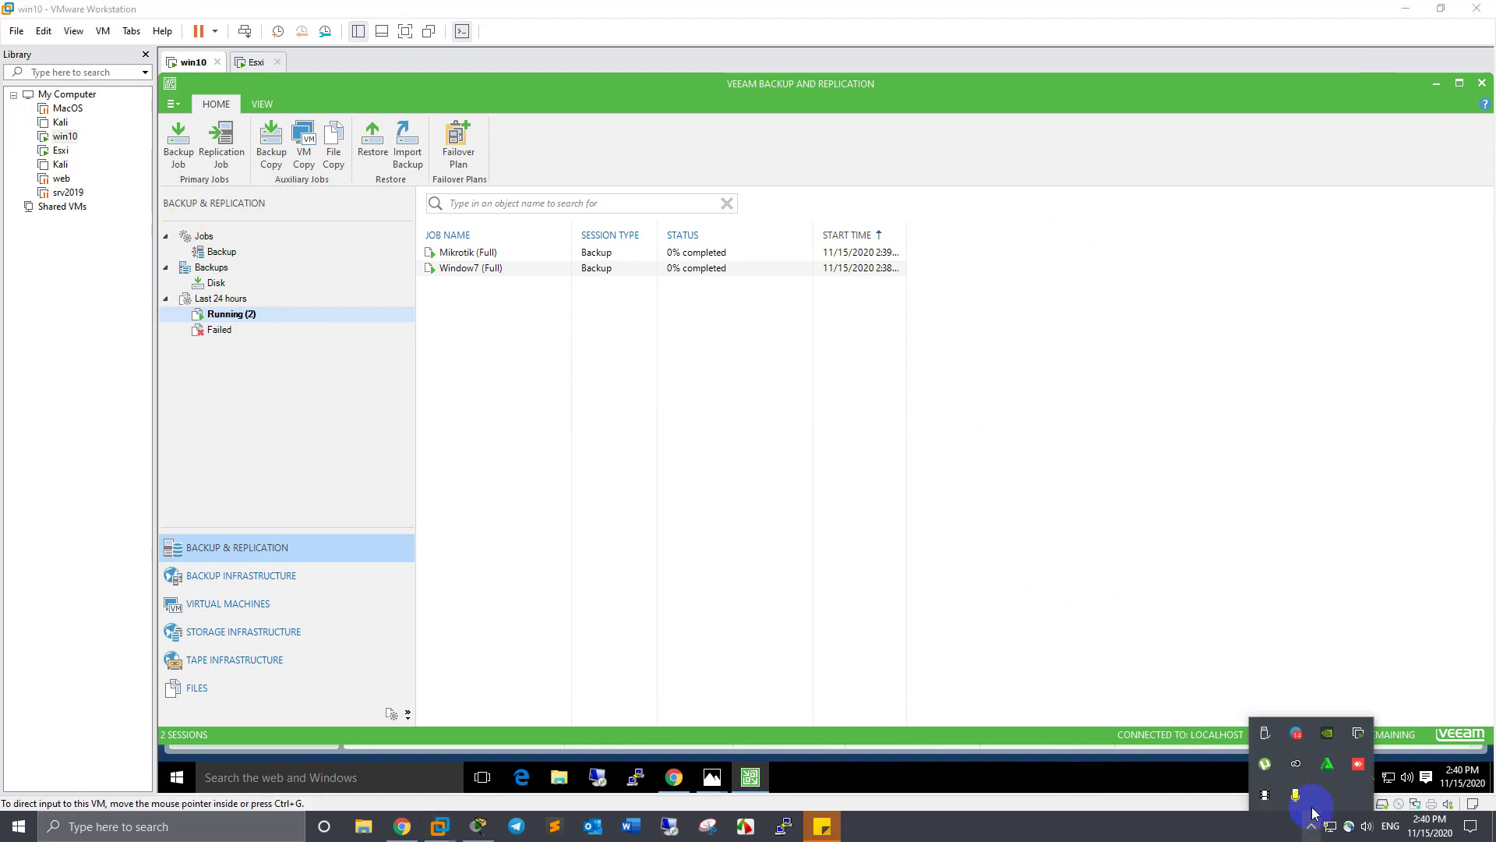